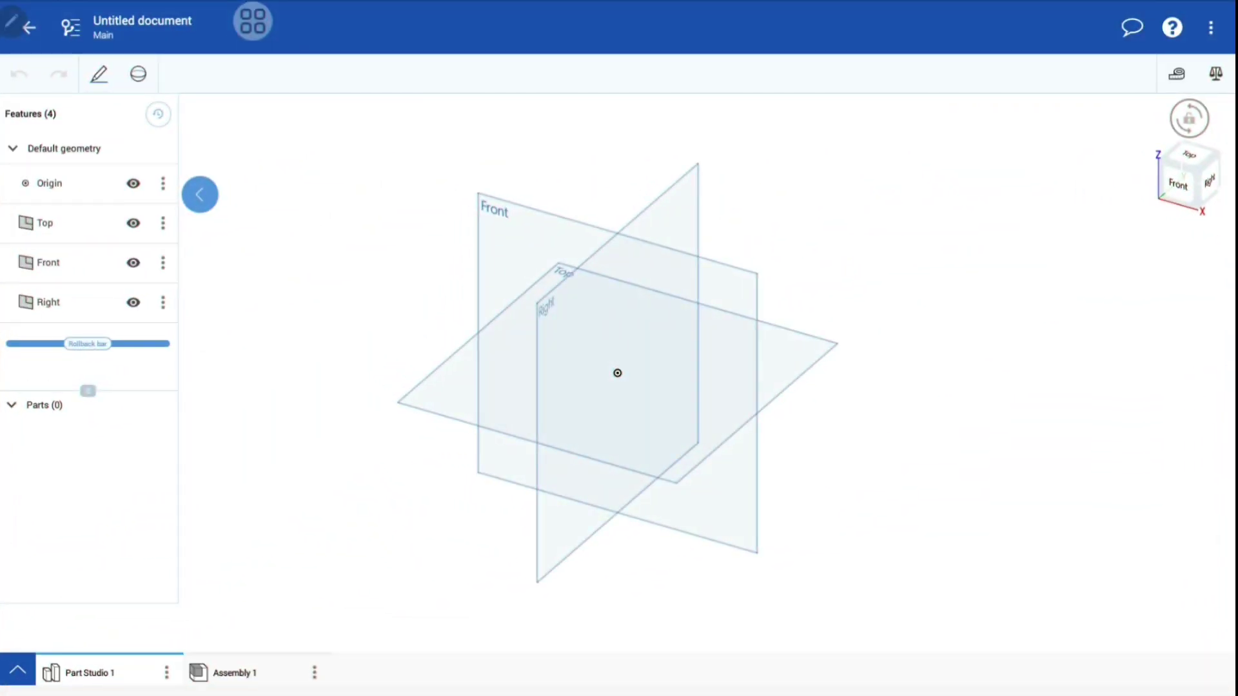
Open the Details panel of the new untitled document from its three-dot menu.
left_click(1211, 29)
Set the default length units to Millimeter and save them.
left_click(1198, 90)
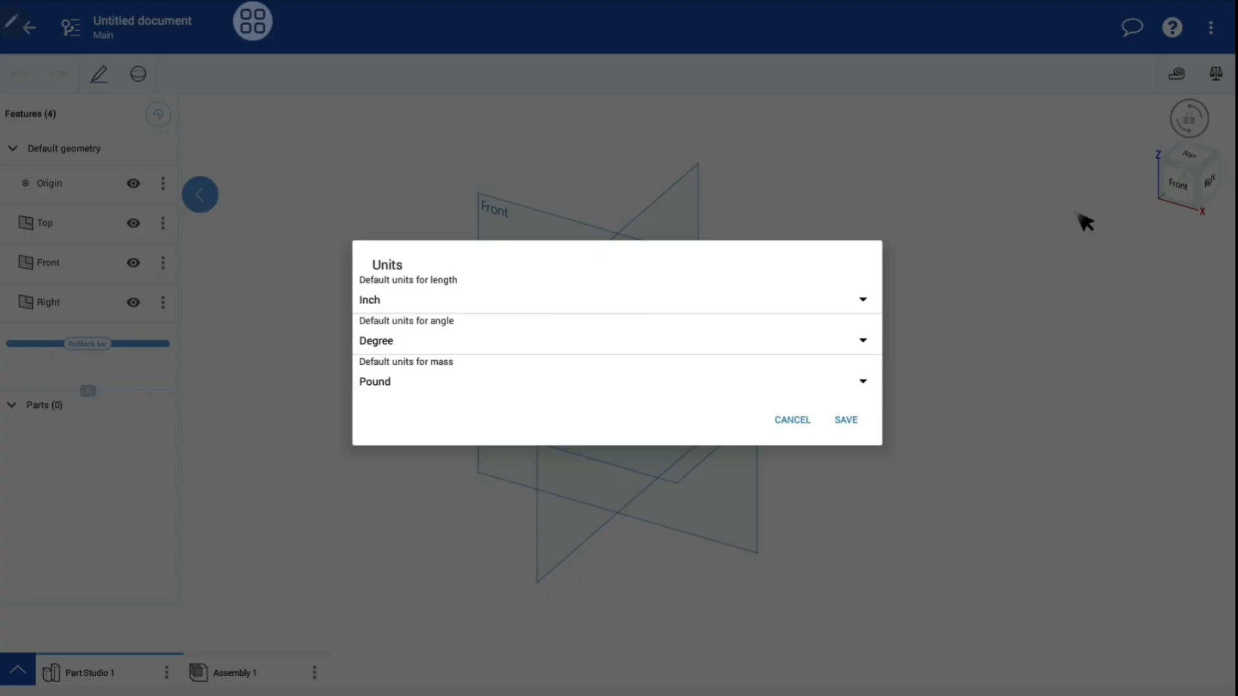
left_click(806, 301)
left_click(544, 475)
left_click(846, 419)
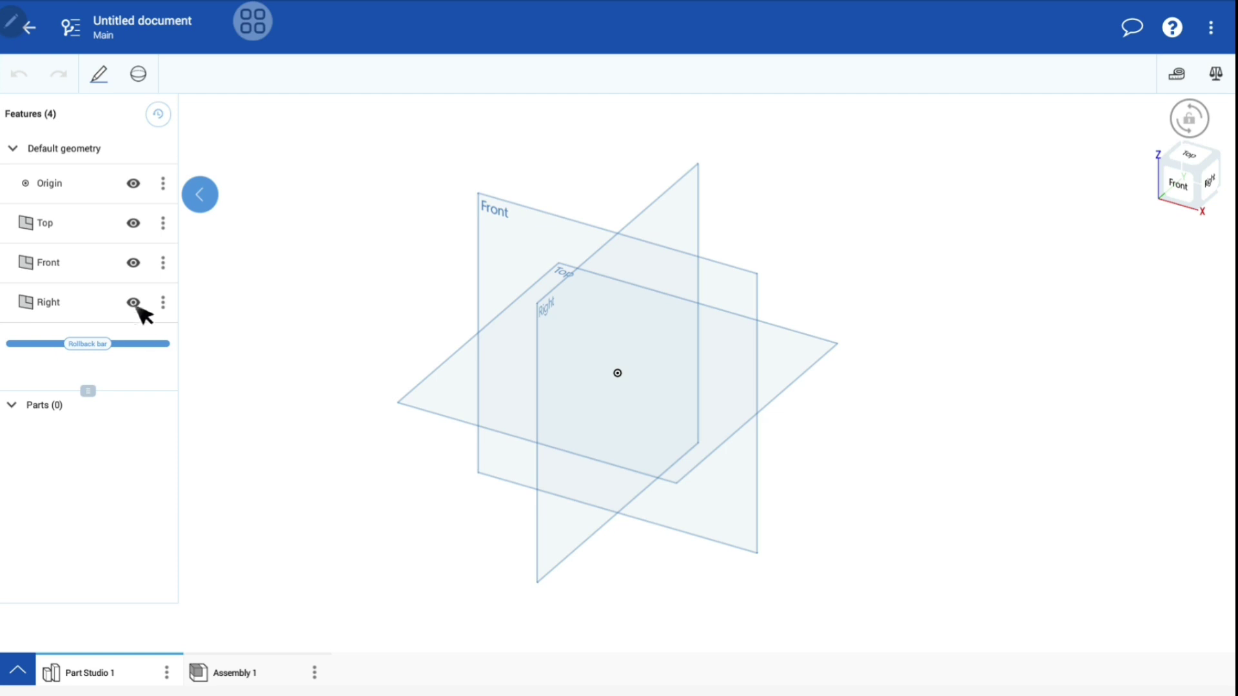
Hide the Right, Front and Top default planes.
left_click(134, 303)
left_click(133, 262)
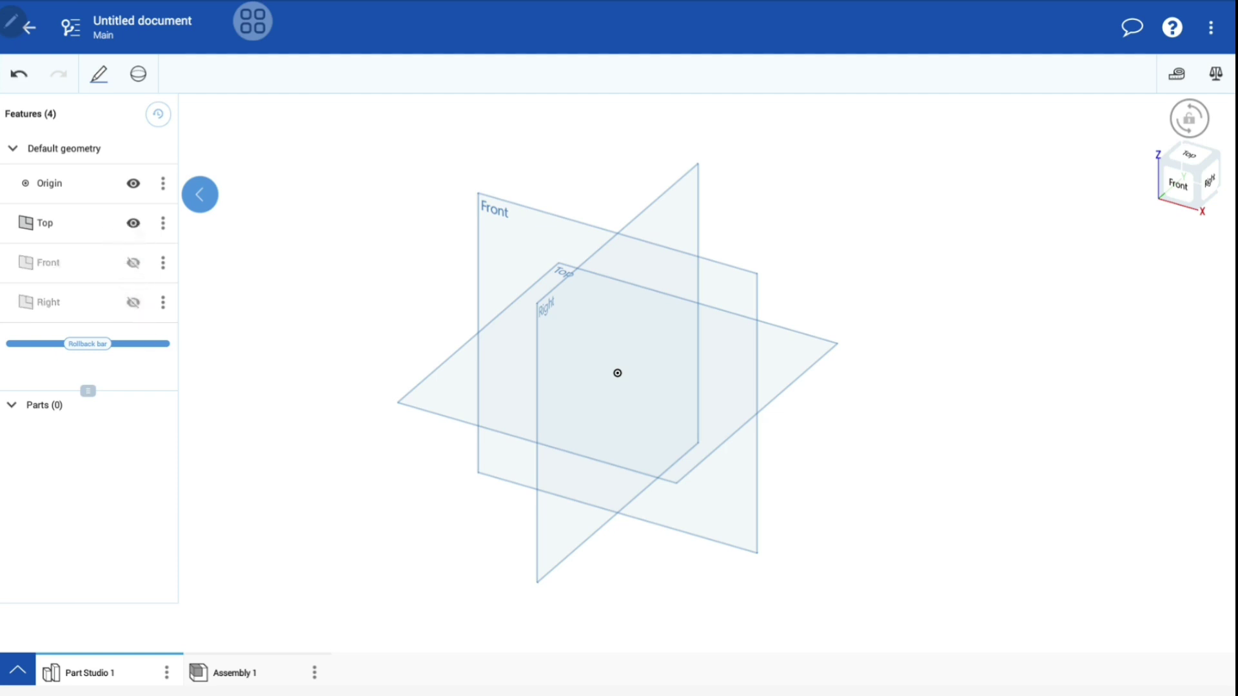
left_click(133, 223)
Start Sketch 1 on the Top plane, viewed straight down from the top.
left_click(111, 230)
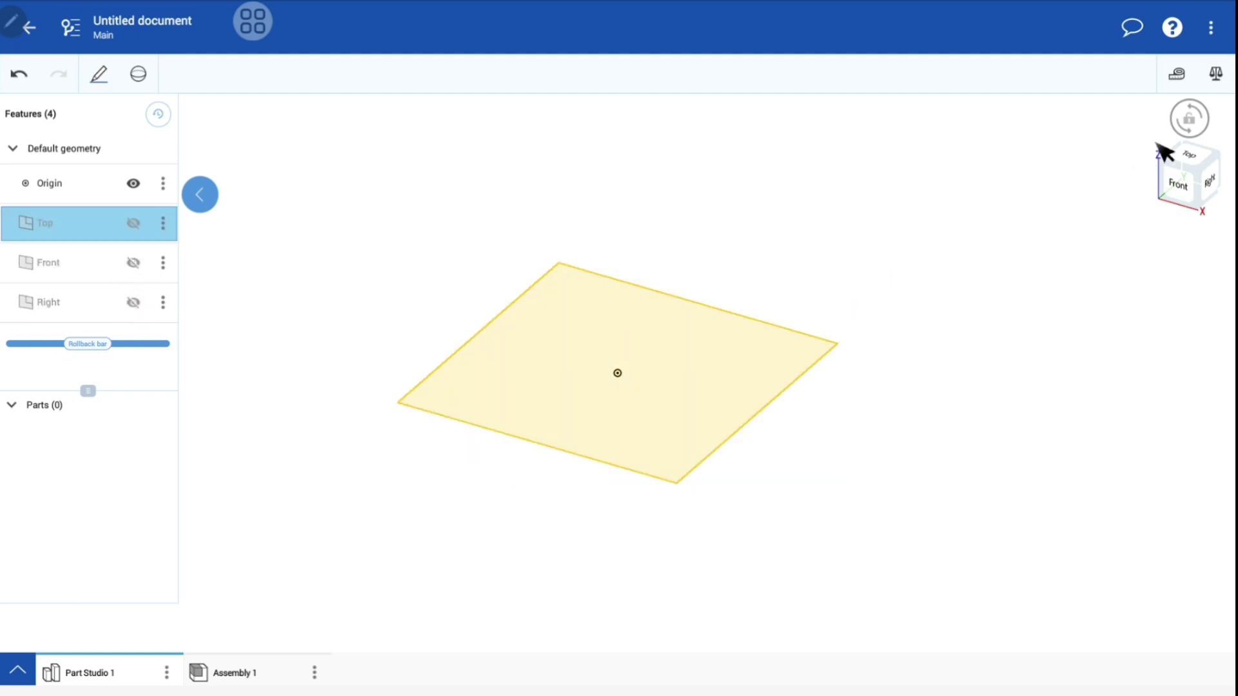
right_click(1193, 172)
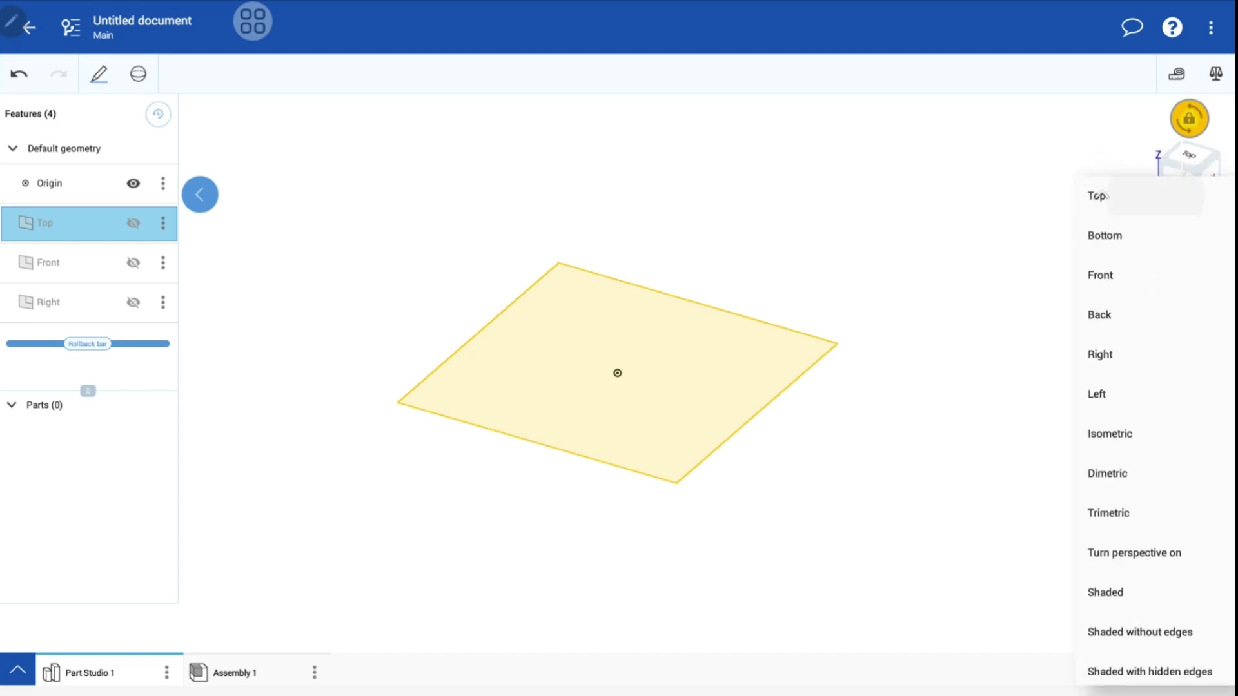
left_click(1096, 195)
left_click(109, 76)
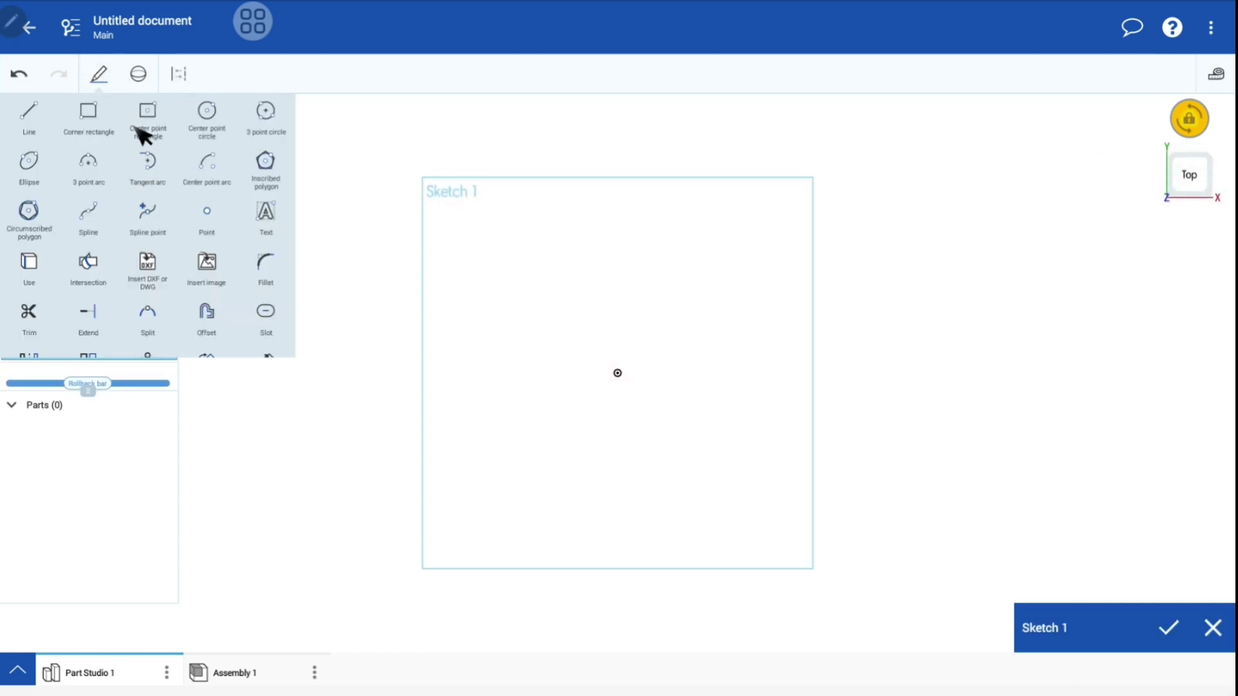
Draw a center-point rectangle at the origin and make its left and bottom edges equal.
left_click(153, 120)
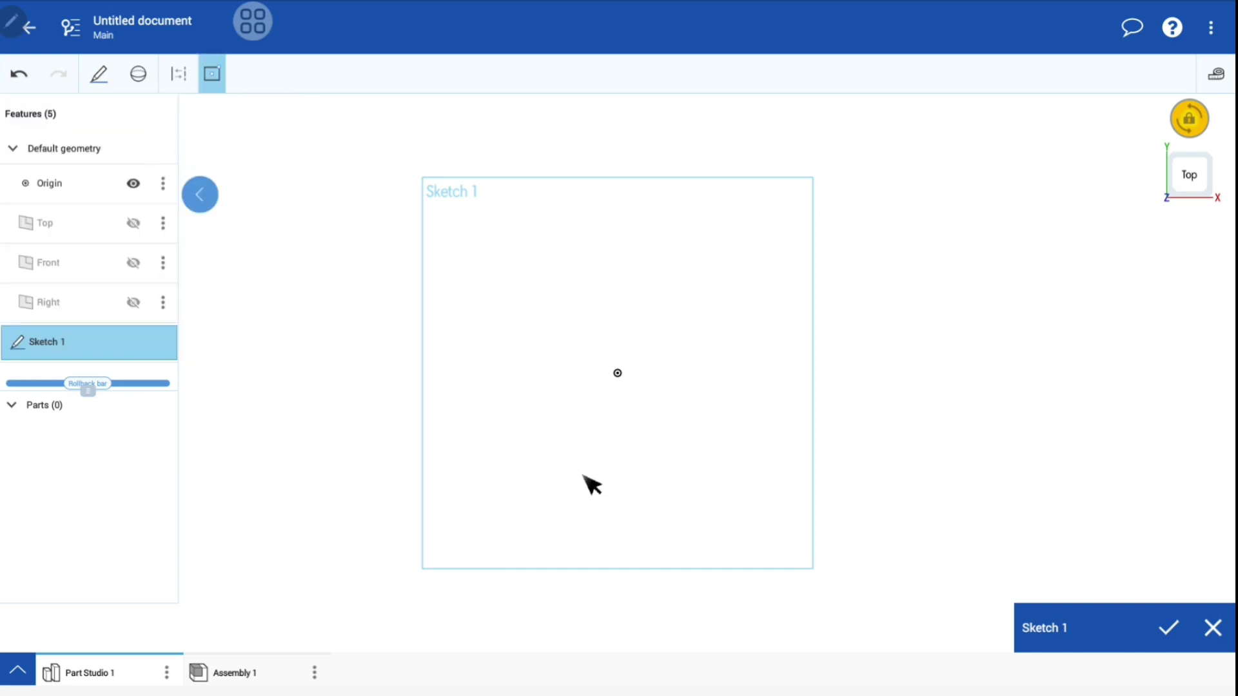
left_click(617, 372)
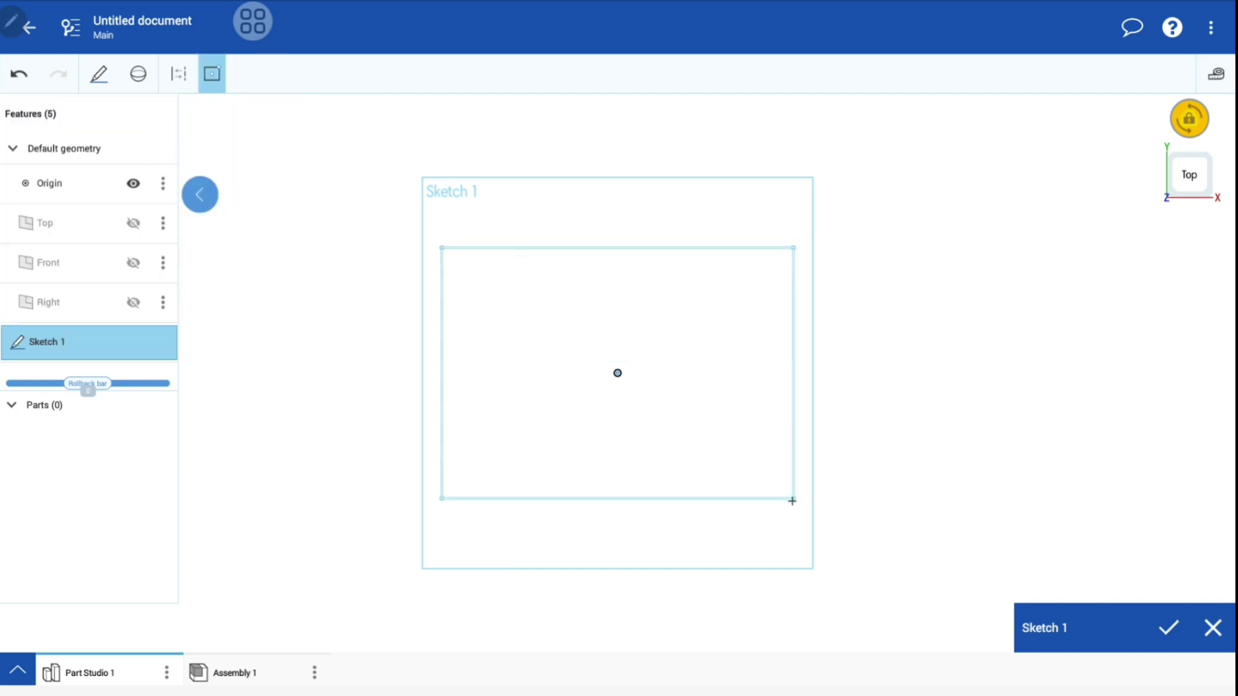
left_click(785, 525)
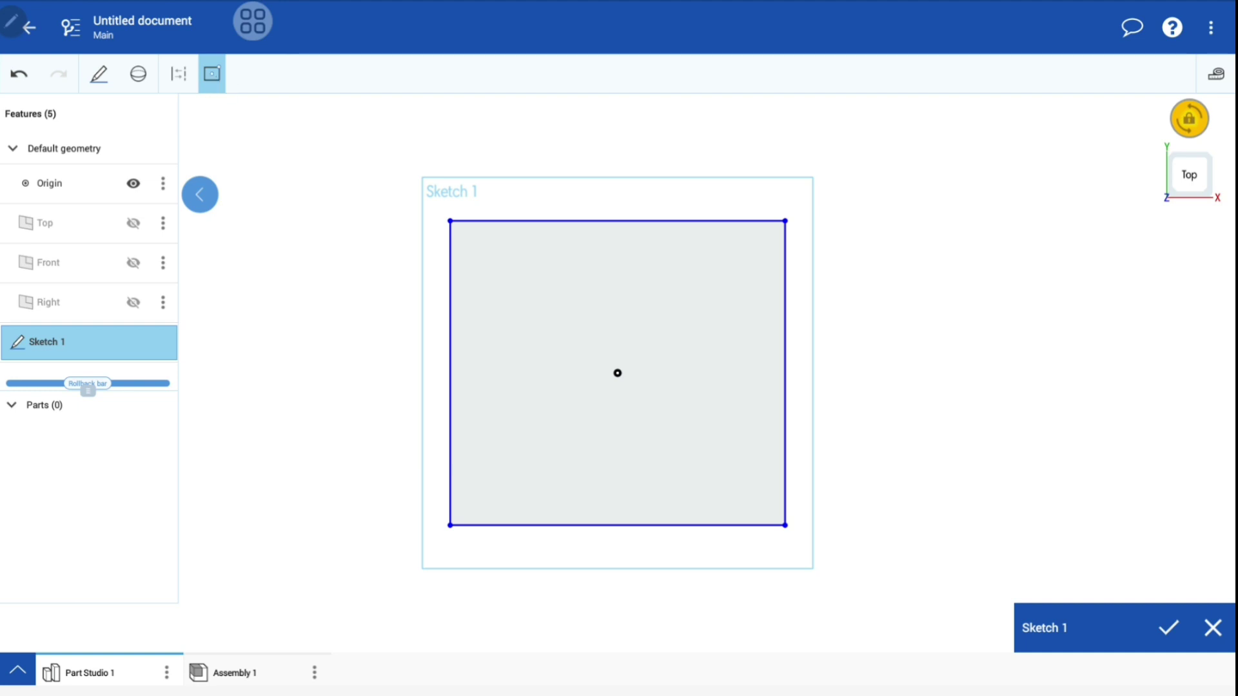
left_click(211, 74)
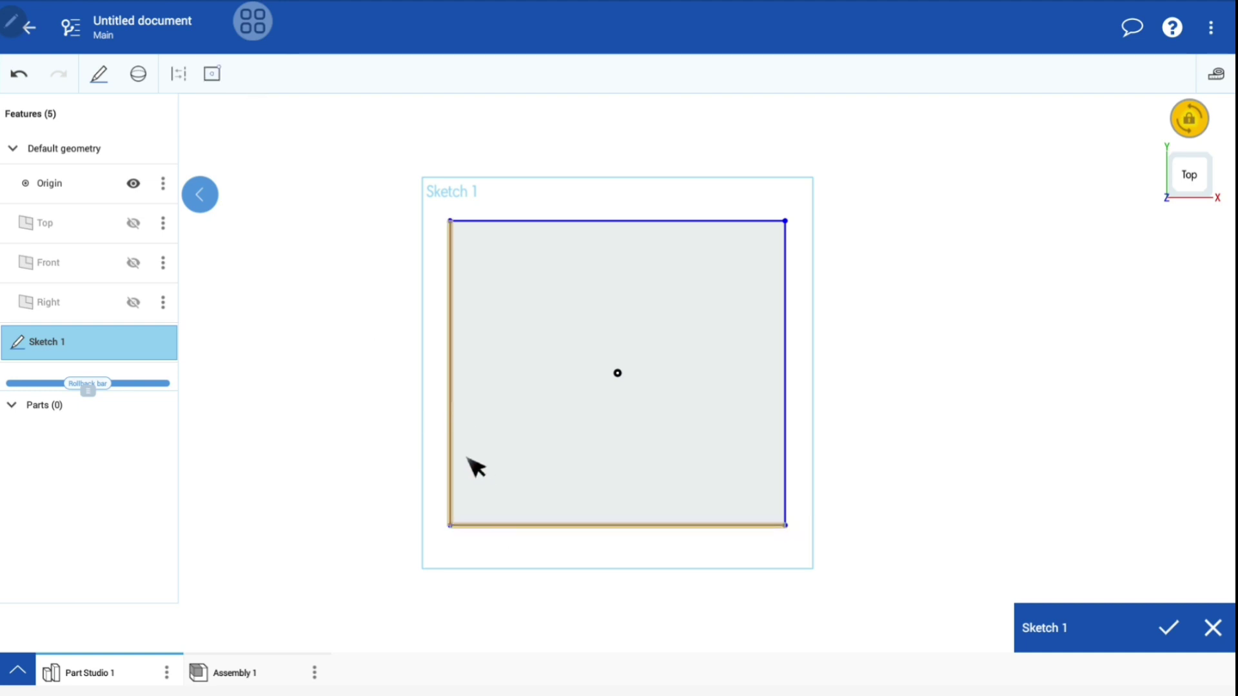
left_click(98, 73)
scroll(193, 268, "down", 3)
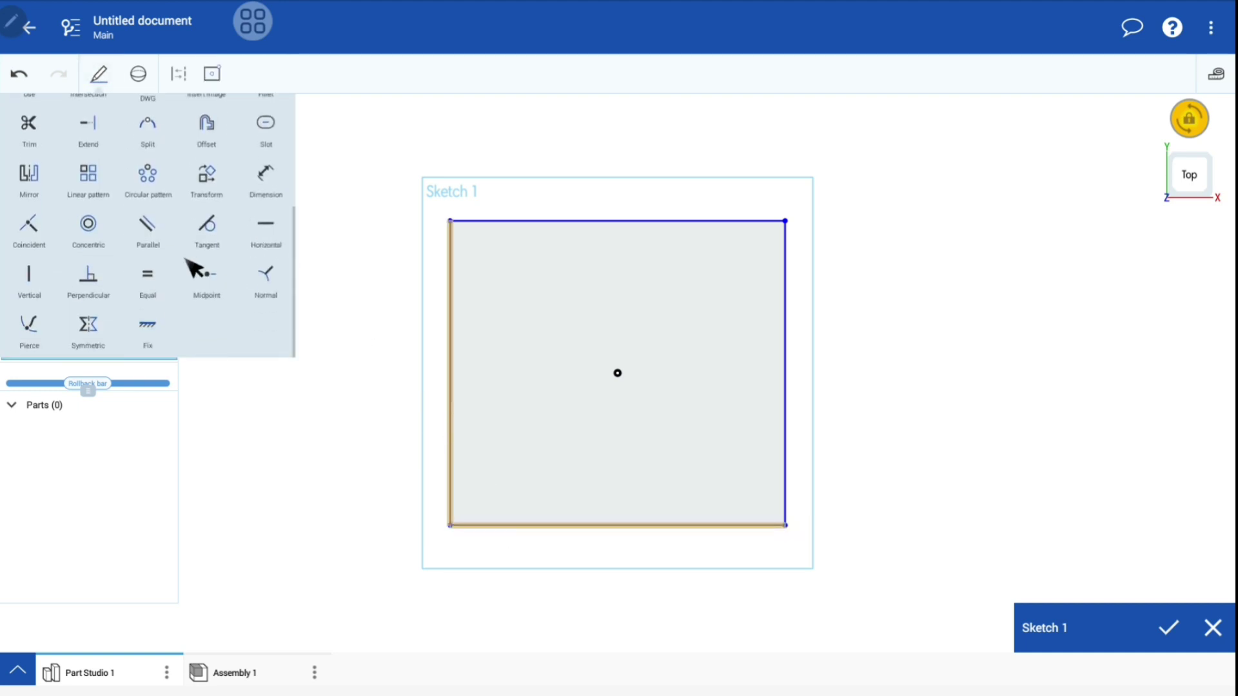
left_click(147, 277)
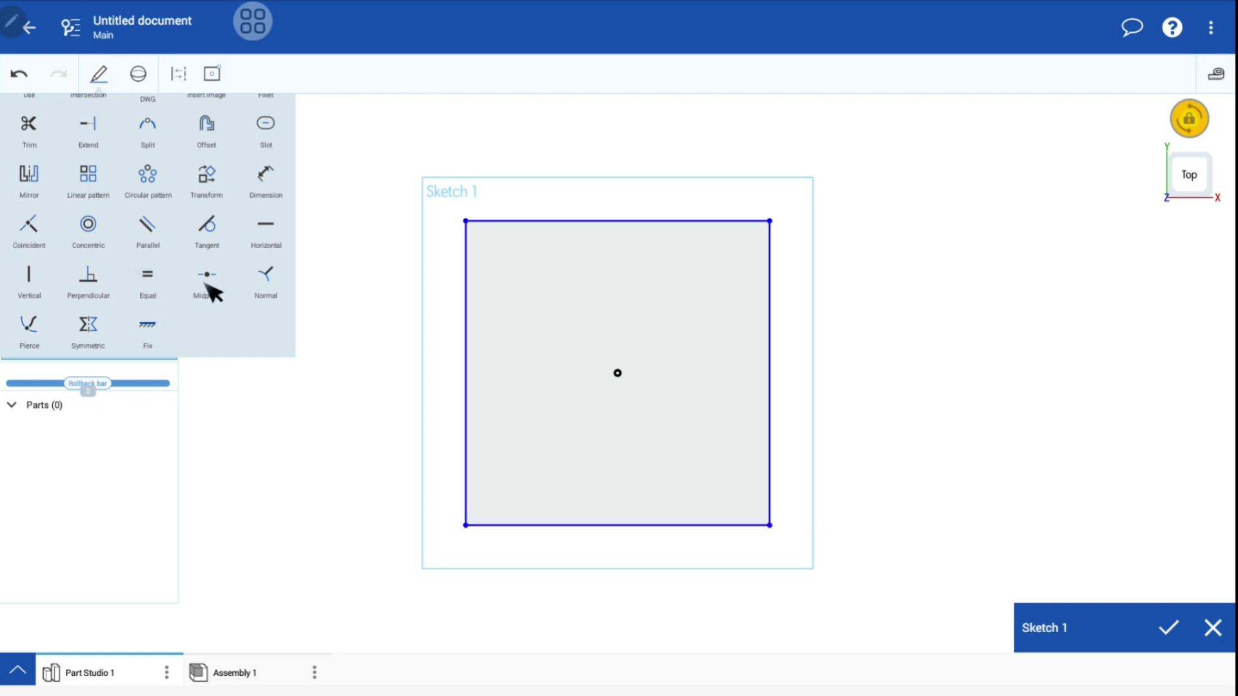
Dimension the square's left edge to 120 mm.
left_click(266, 175)
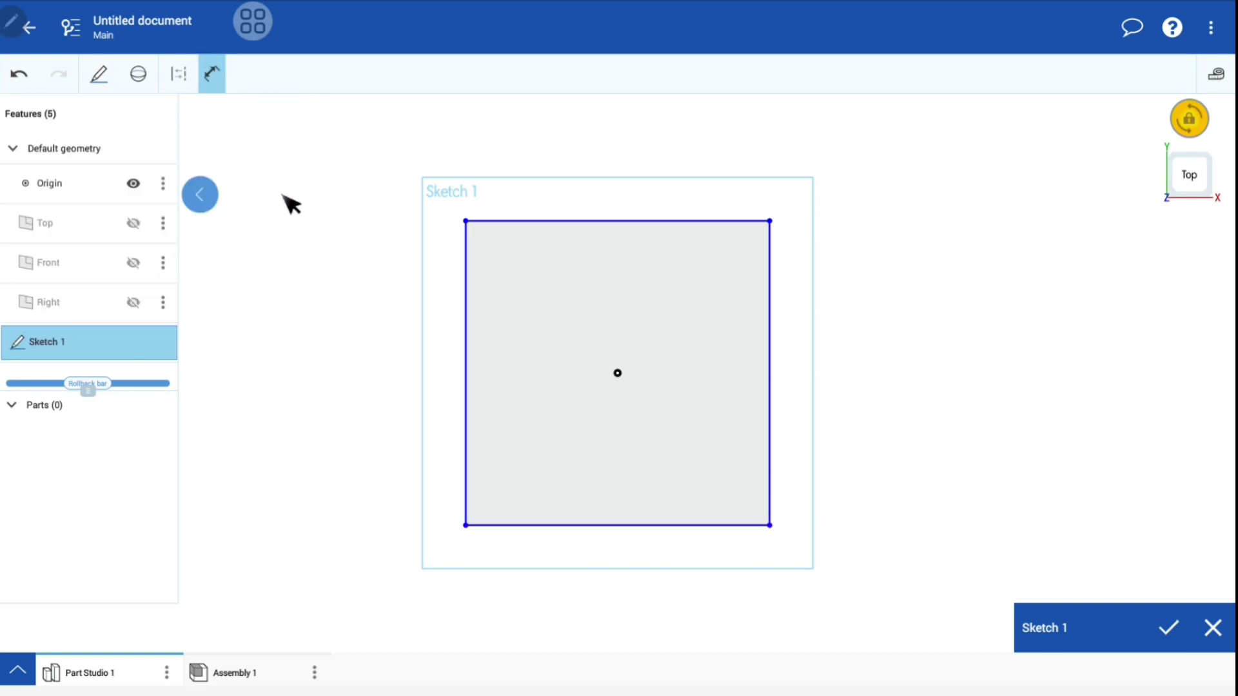
left_click(465, 385)
left_click(318, 374)
left_click(554, 247)
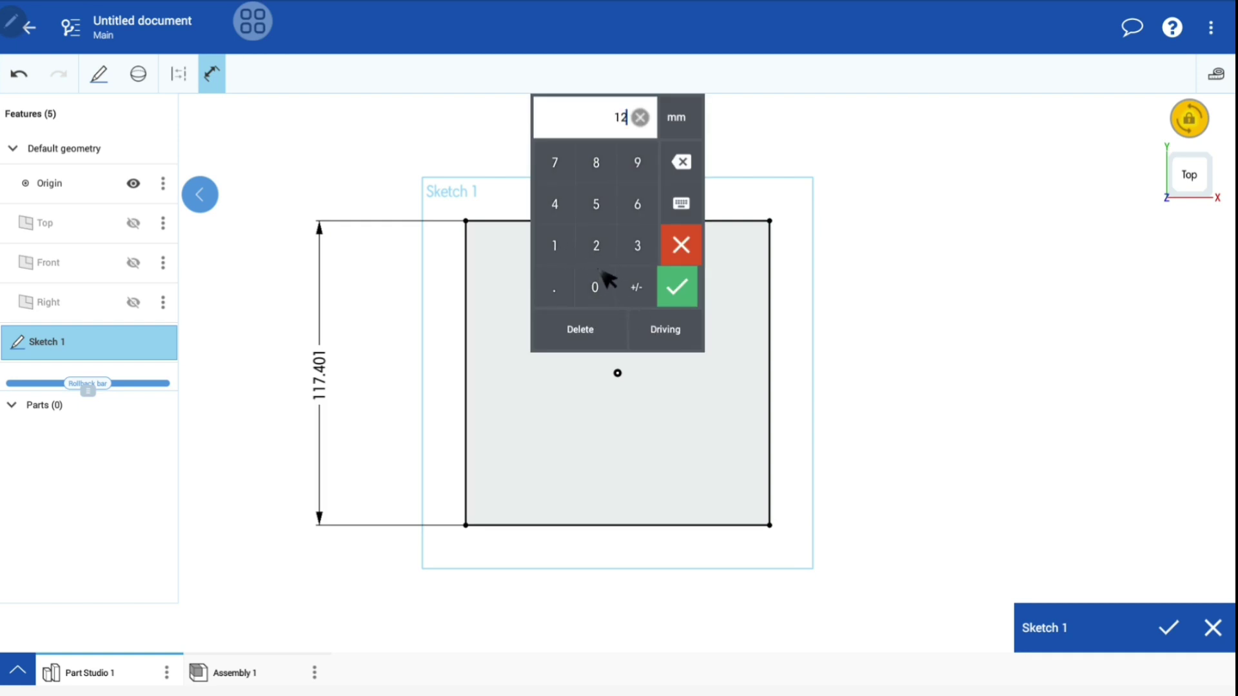
left_click(605, 283)
left_click(683, 297)
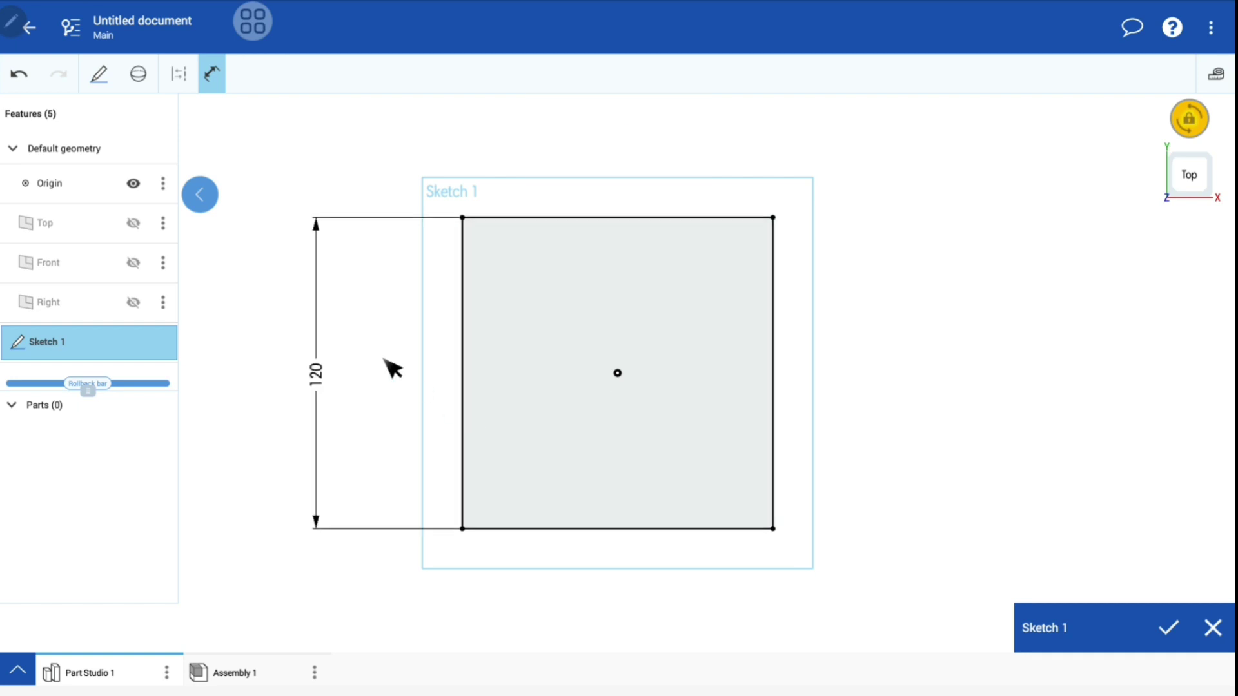
left_click(118, 79)
scroll(243, 243, "up", 3)
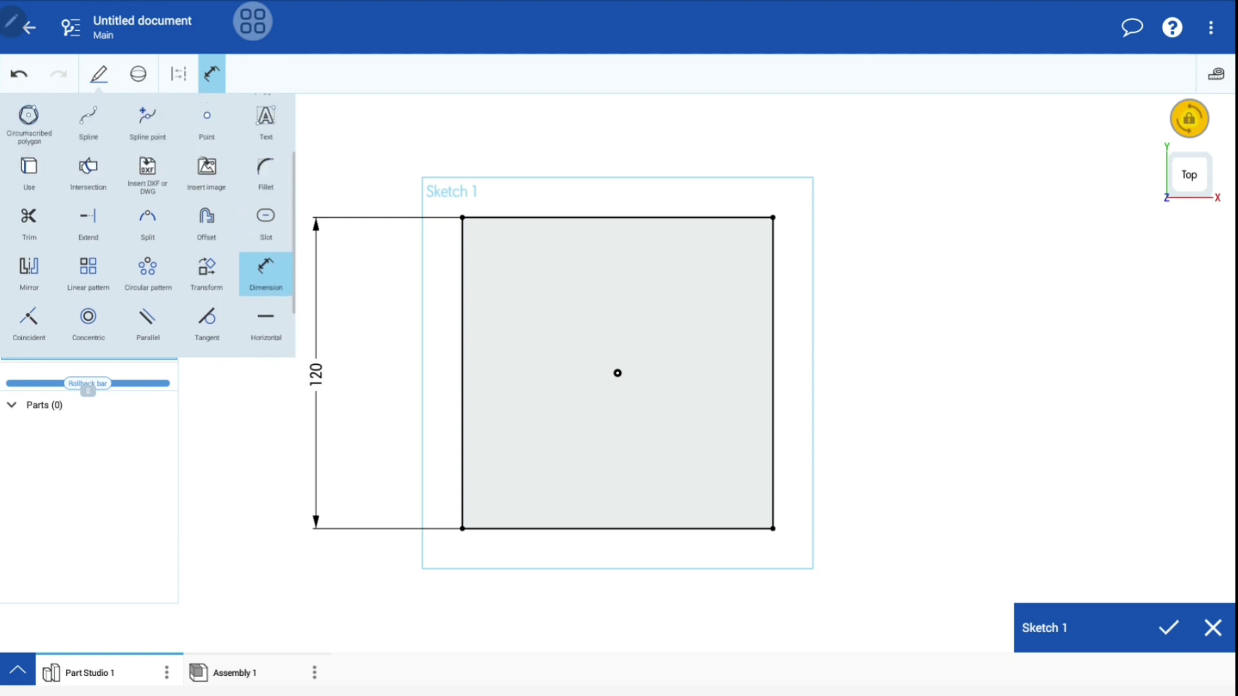
Fillet all four corners of the 120 mm square at R19.4 and close Sketch 1.
left_click(257, 184)
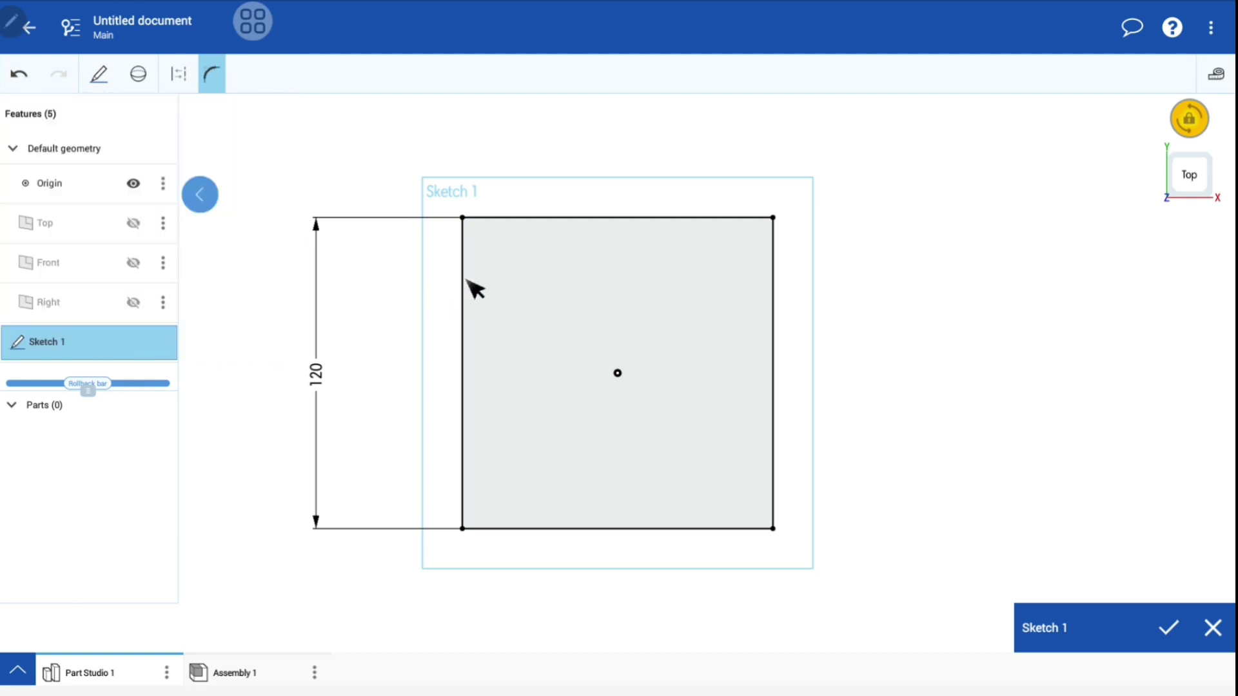
left_click(462, 217)
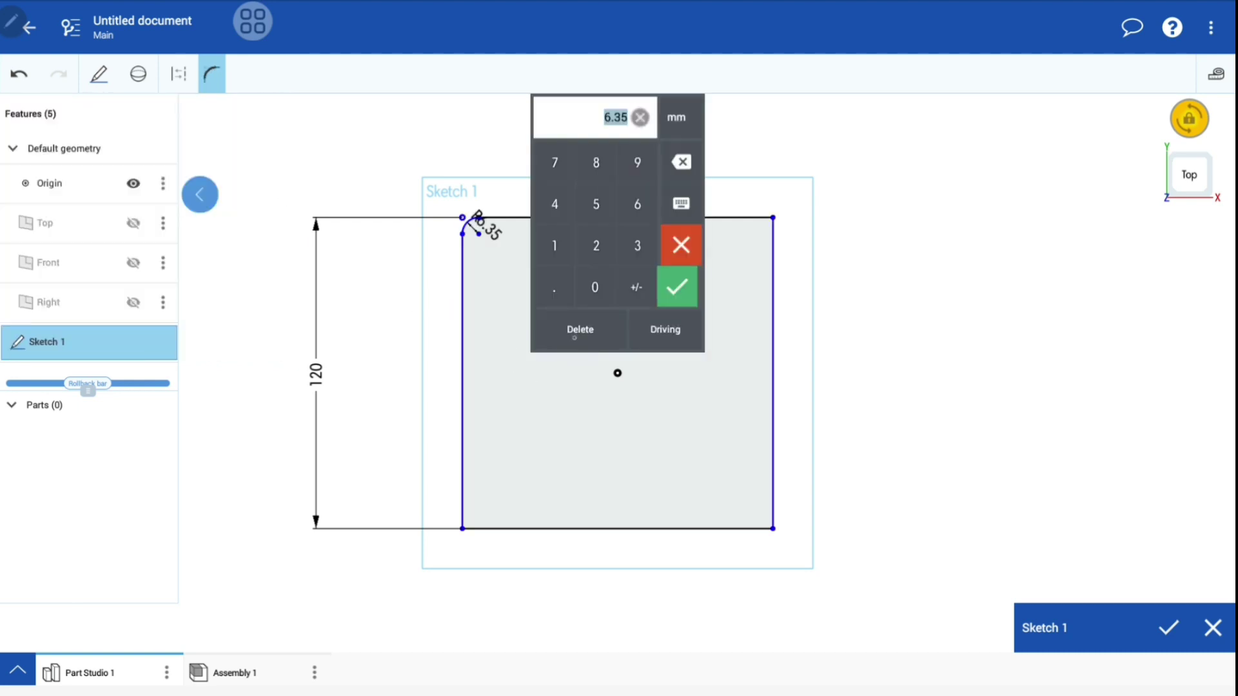
left_click(561, 248)
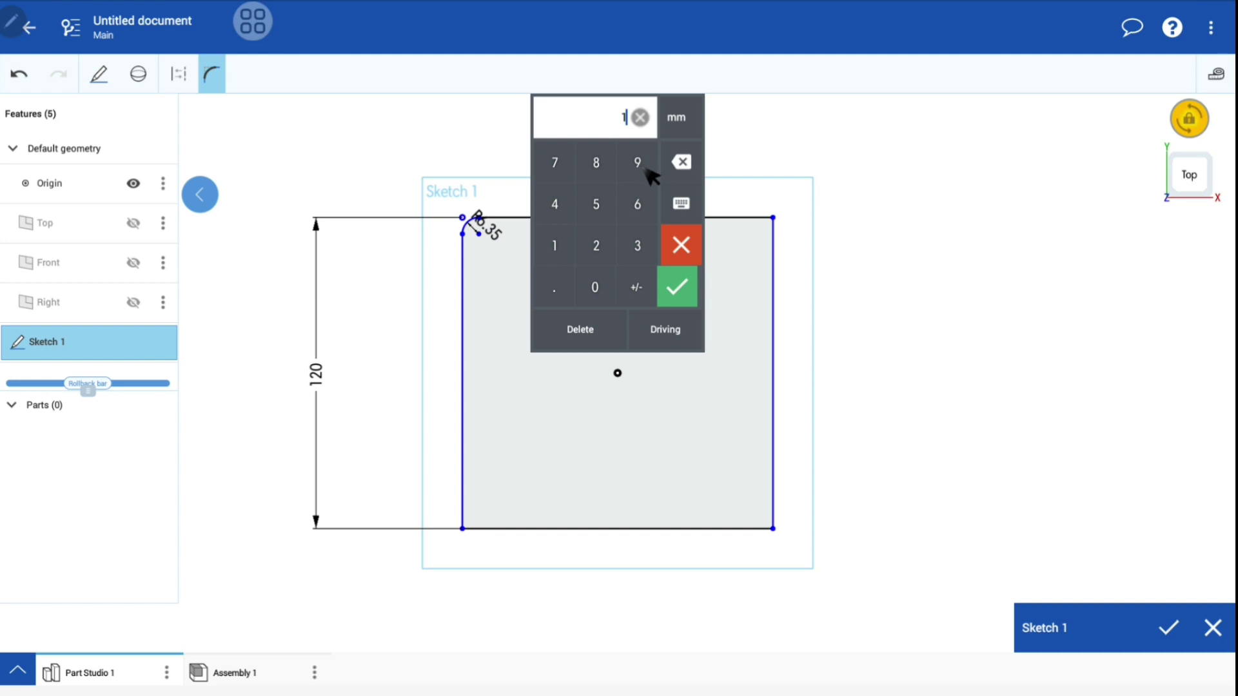
left_click(560, 283)
left_click(557, 209)
left_click(677, 287)
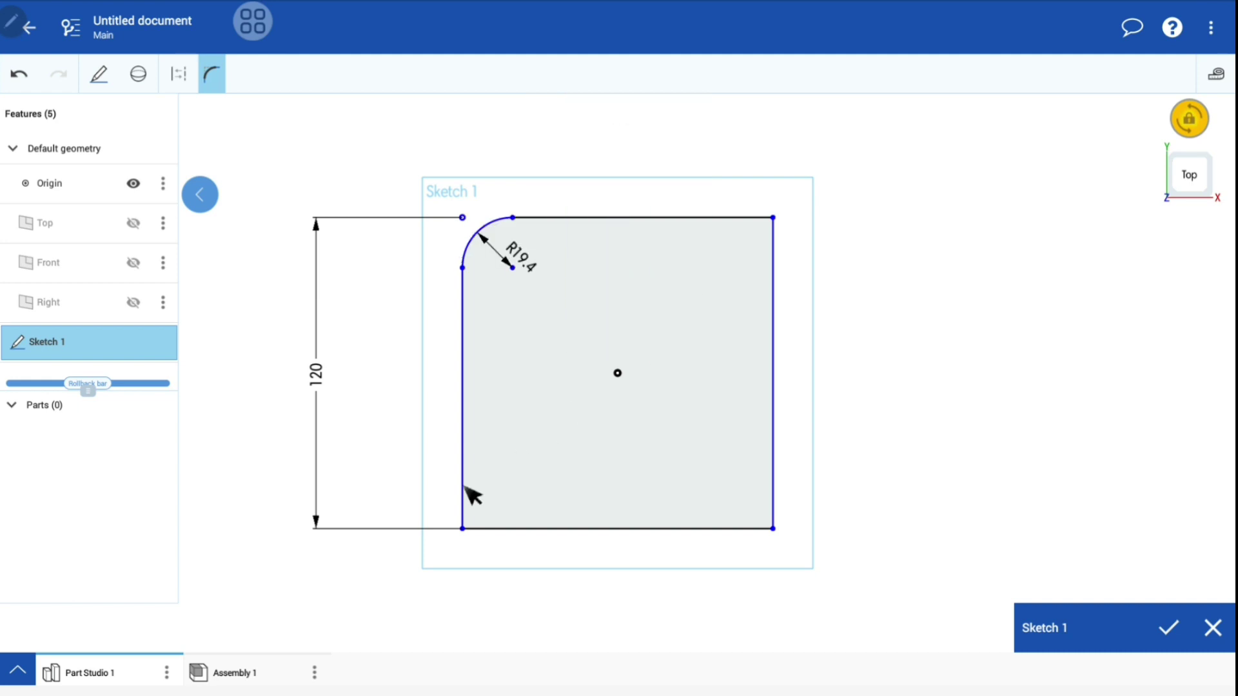
left_click(484, 549)
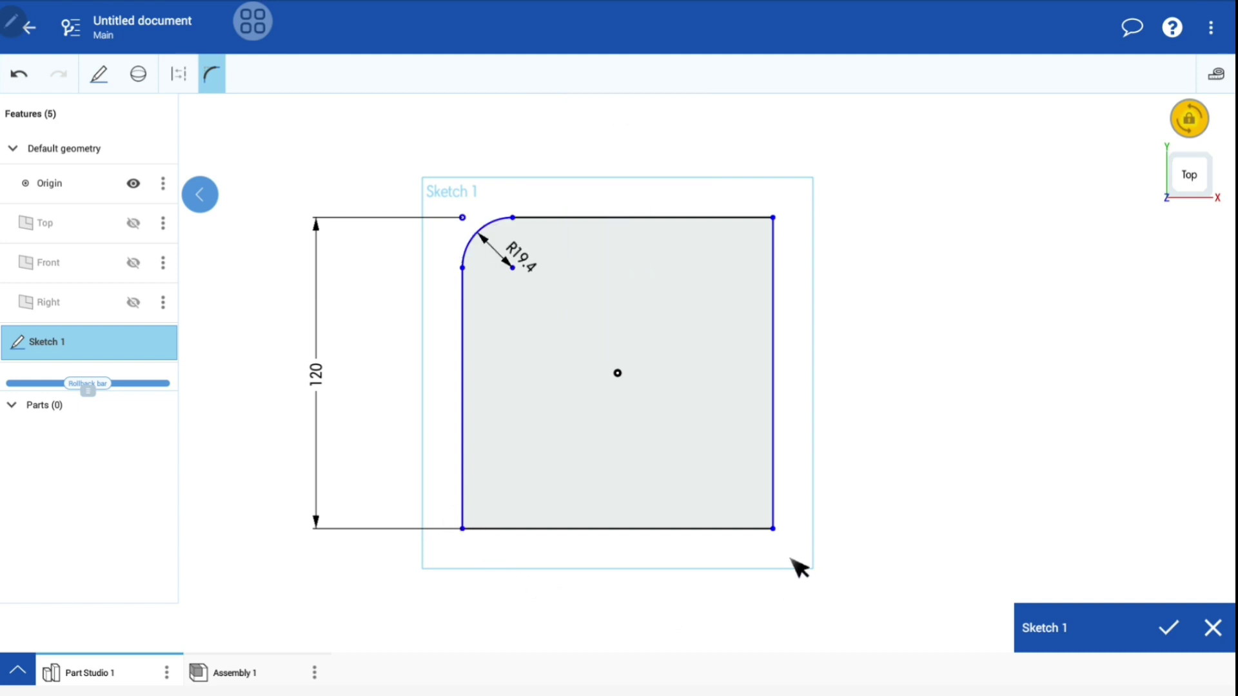
left_click(773, 529)
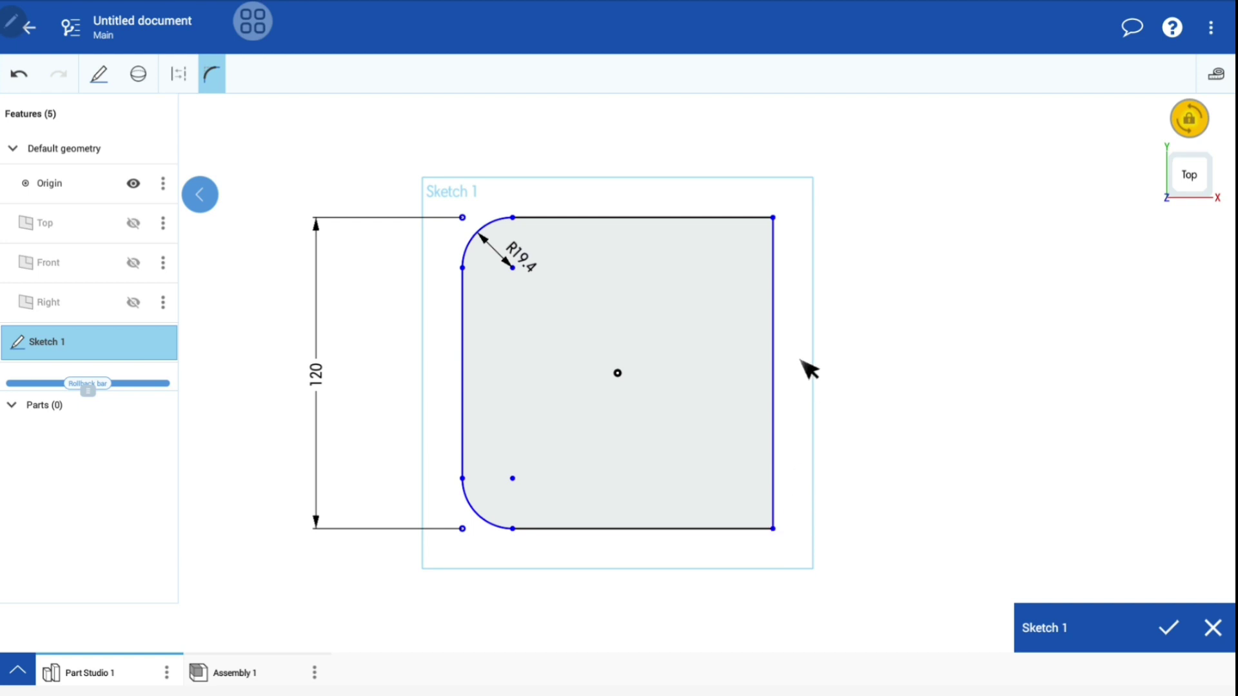
left_click(772, 217)
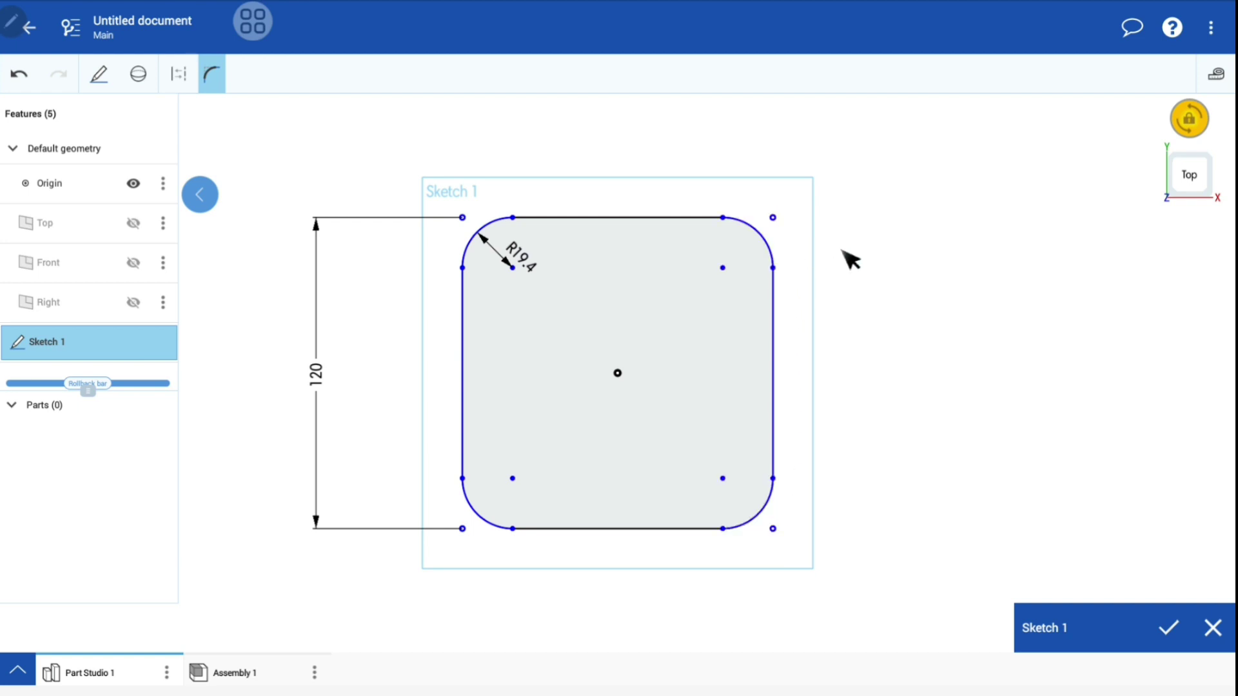
left_click(1168, 626)
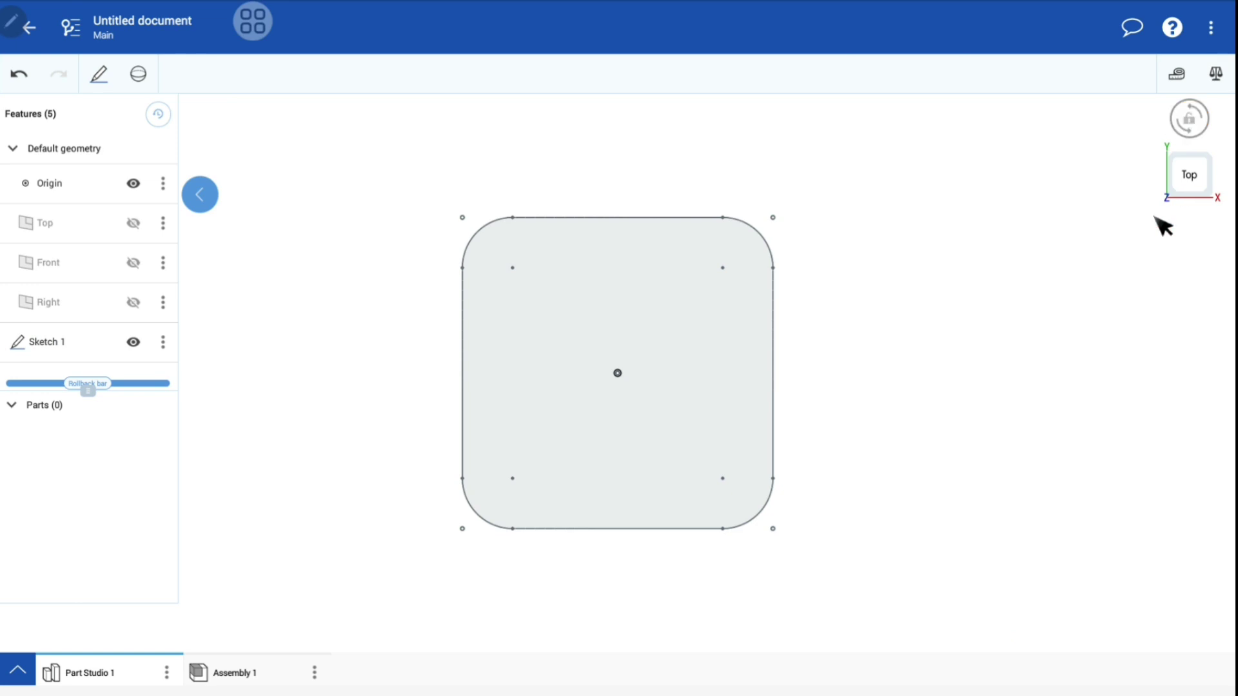
Extrude the rounded-square profile of Sketch 1 to a depth of 50 mm.
right_click_drag(1154, 221, 991, 442)
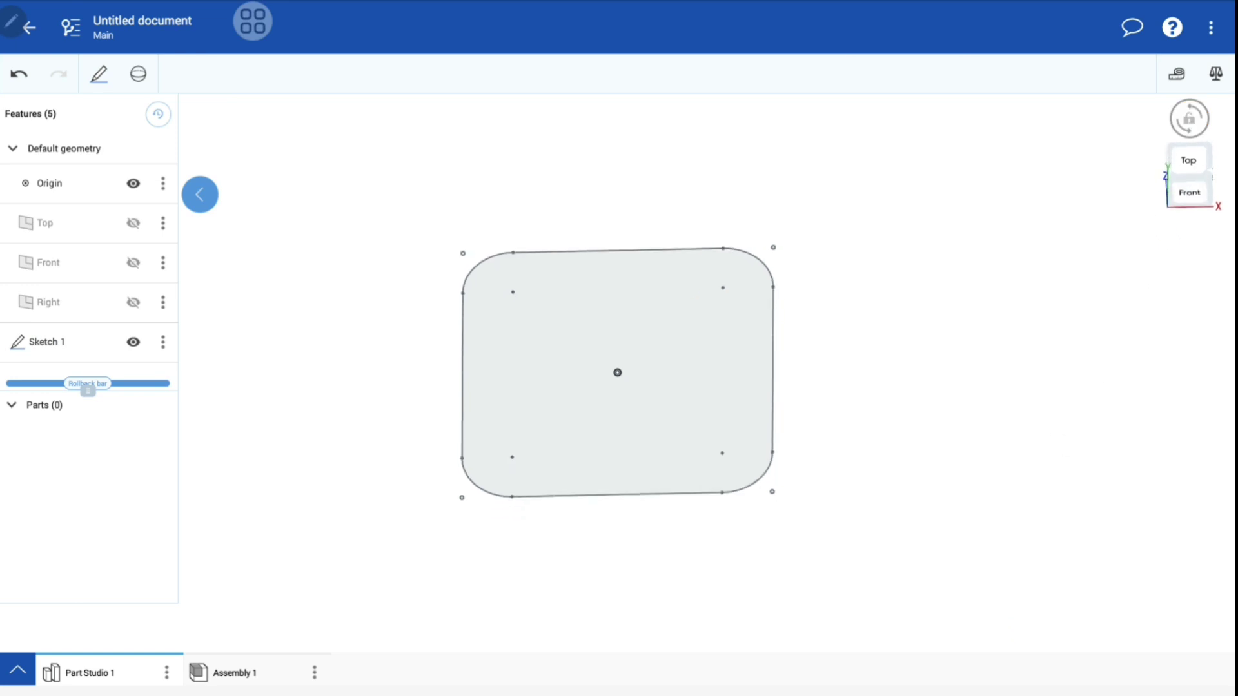
left_click(139, 74)
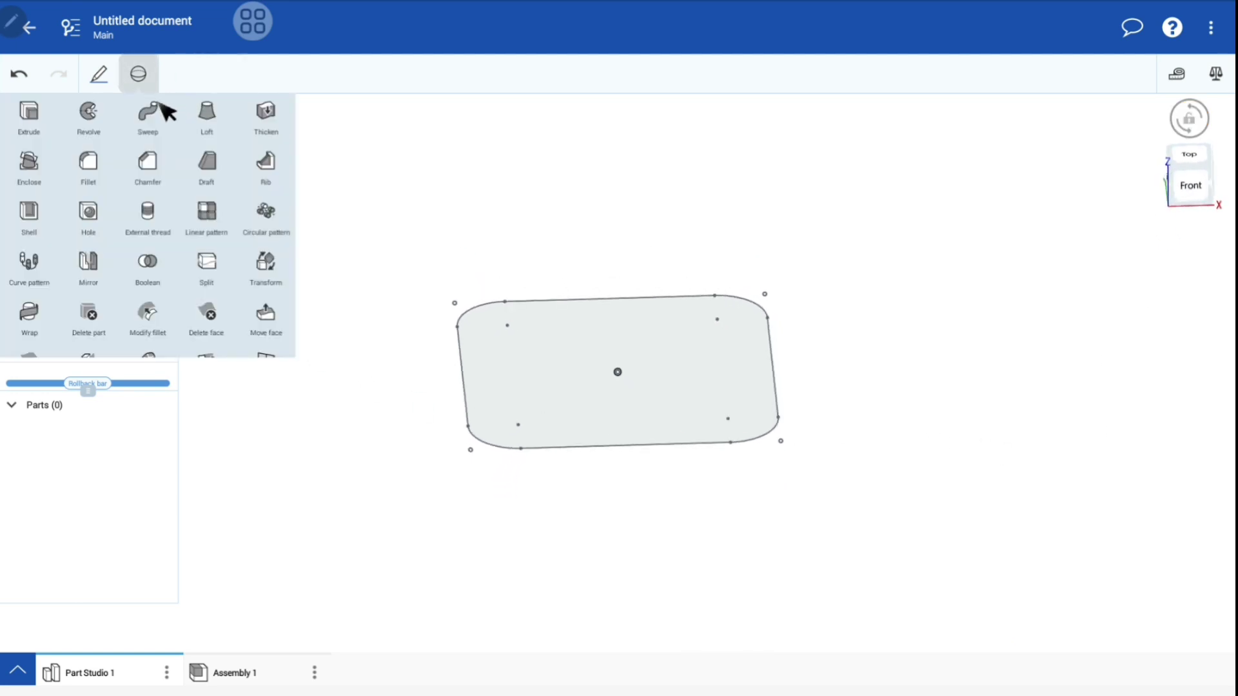
left_click(34, 116)
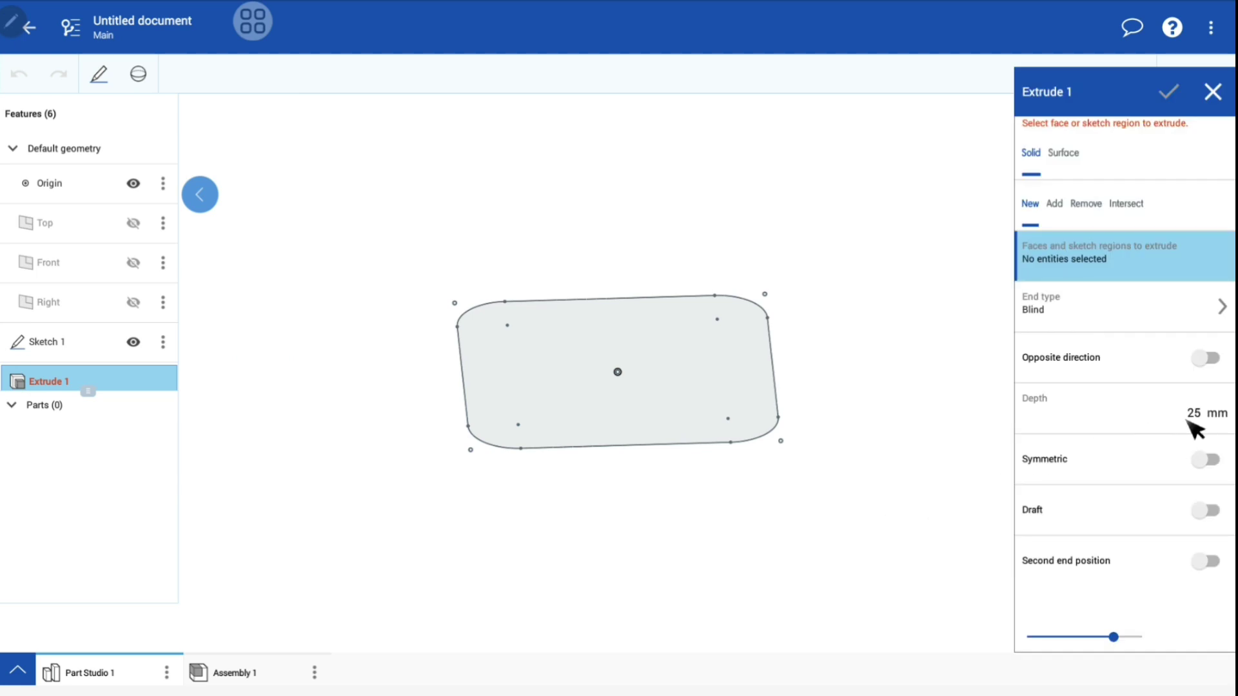
left_click(1201, 413)
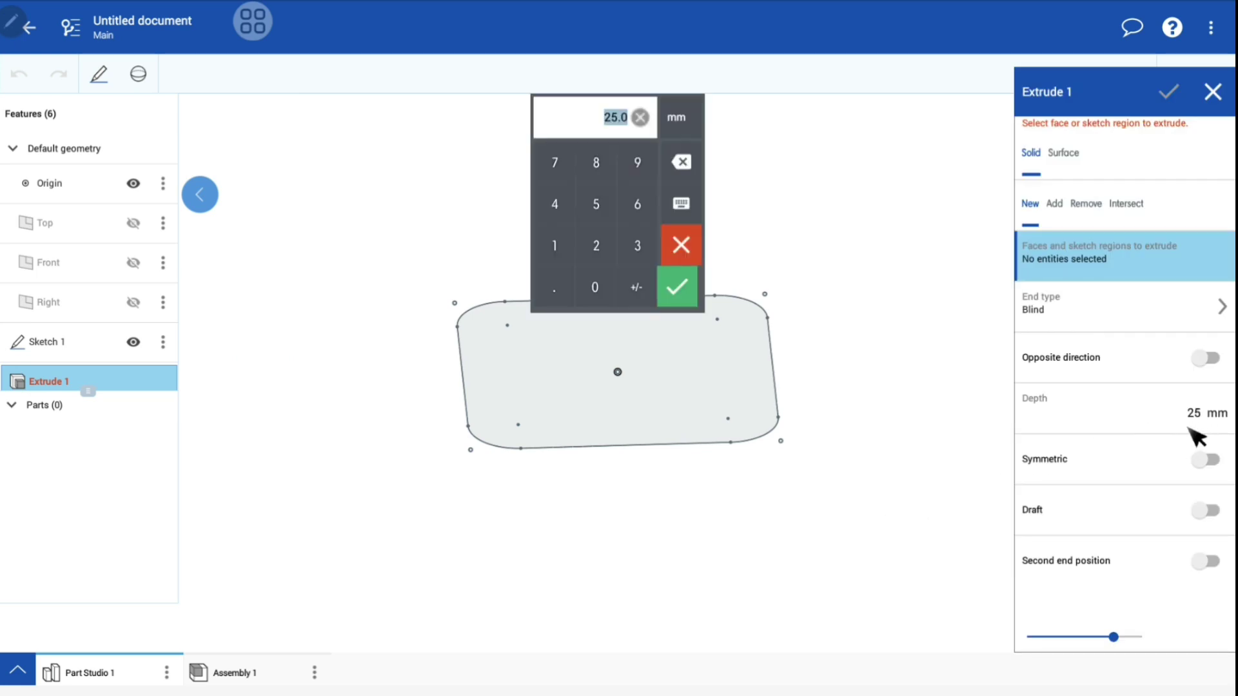
left_click(596, 207)
left_click(595, 287)
left_click(677, 287)
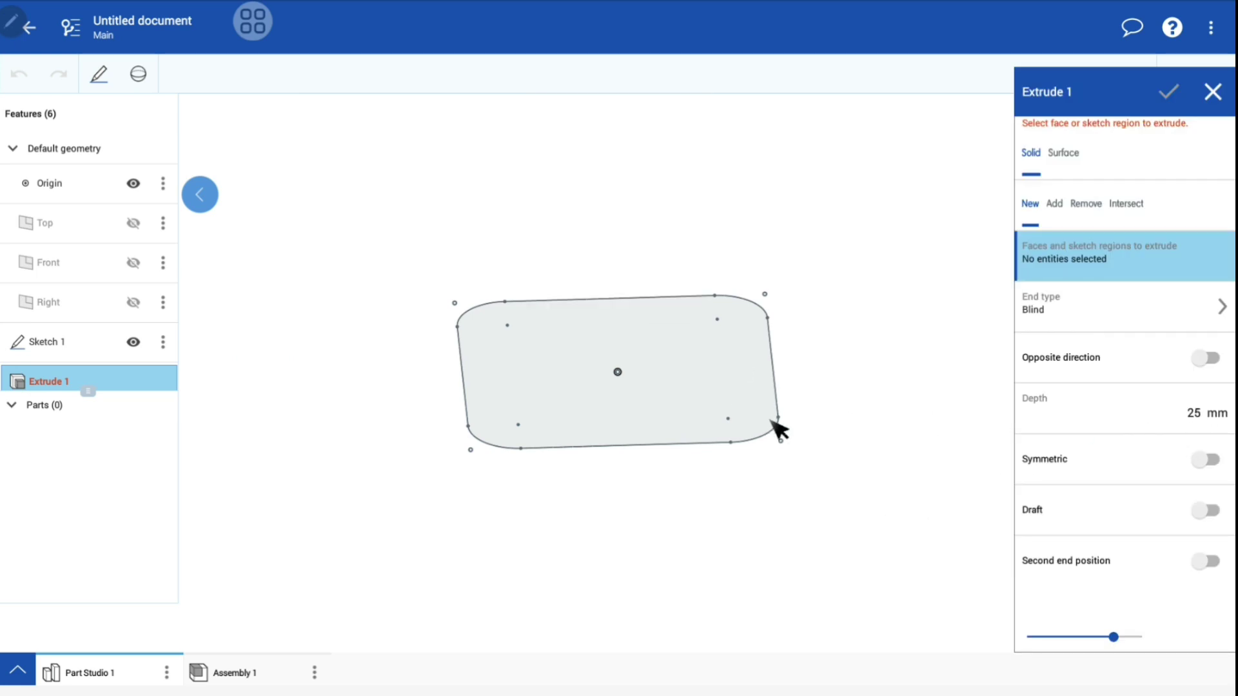
right_click_drag(791, 533, 762, 342)
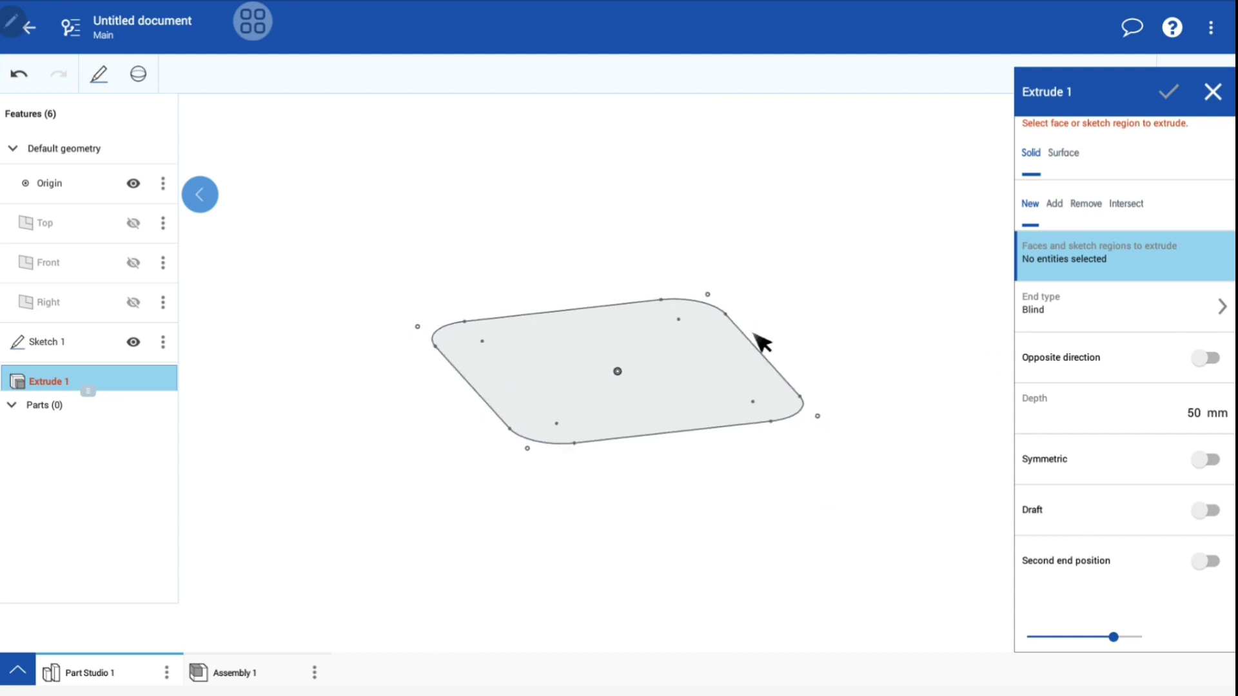
left_click(706, 406)
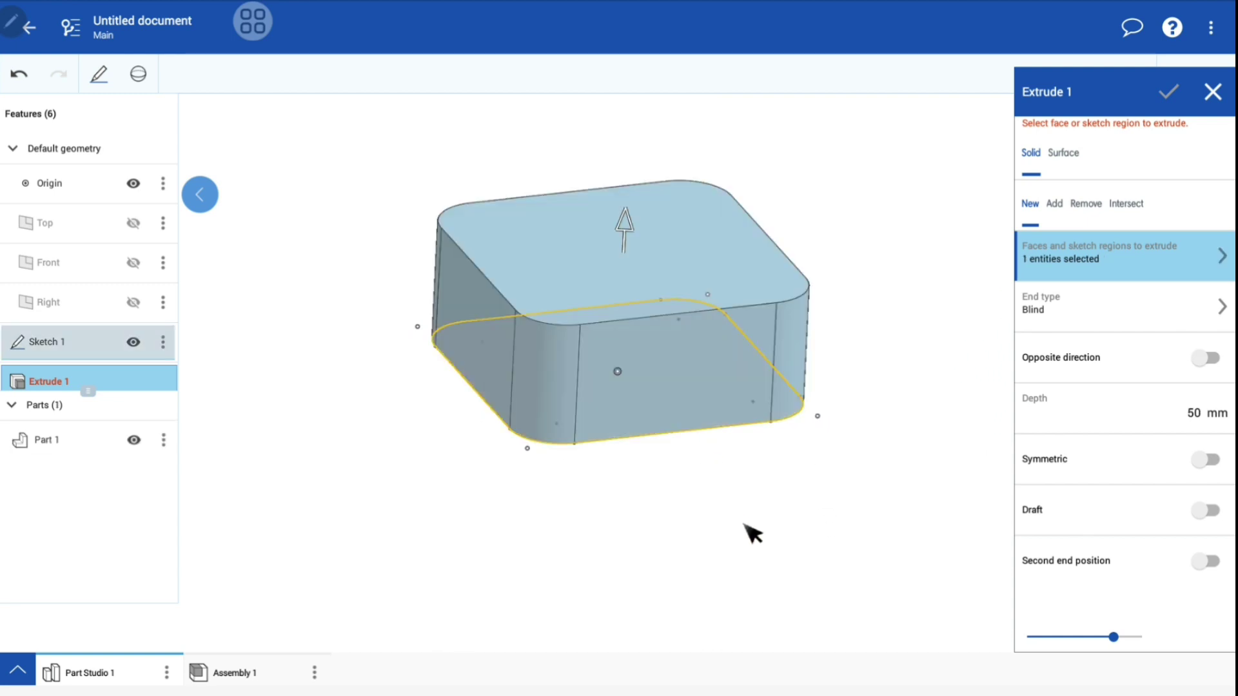
mouse_move(809, 511)
right_mouse_down()
mouse_move(799, 580)
mouse_move(857, 511)
right_mouse_up()
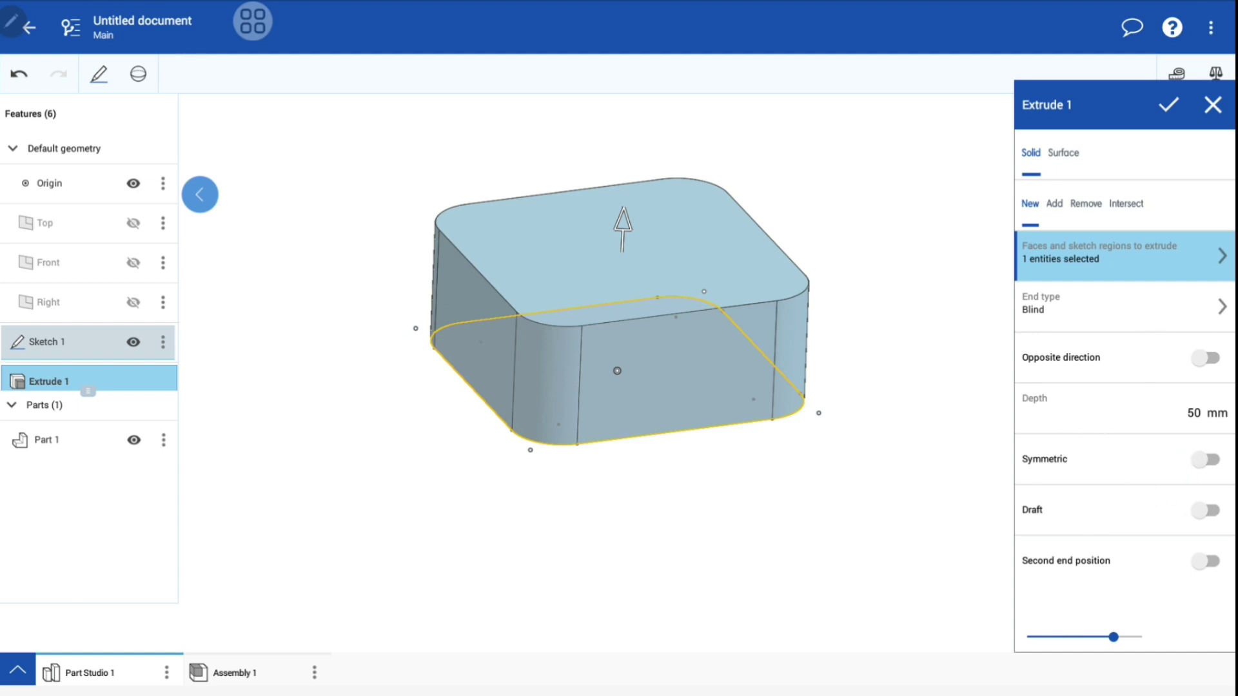
Add a 10° draft to Extrude 1, reversed so the sides taper inward.
left_click(1206, 510)
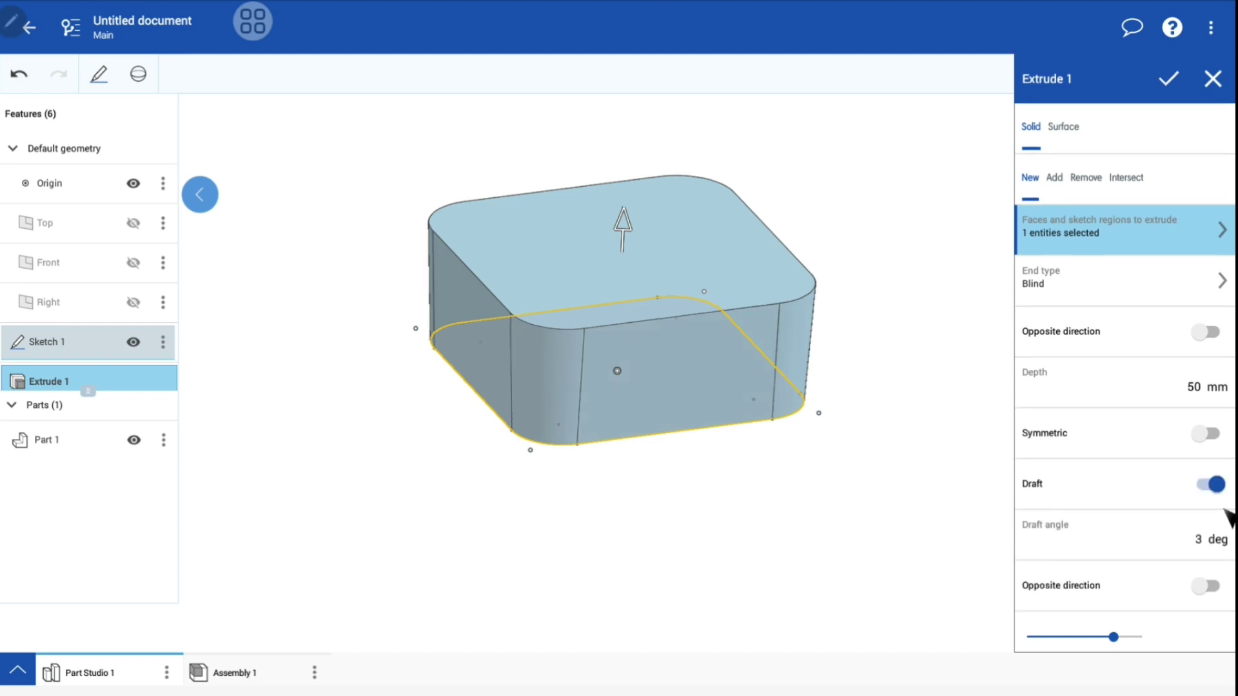
scroll(1141, 449, "down", 2)
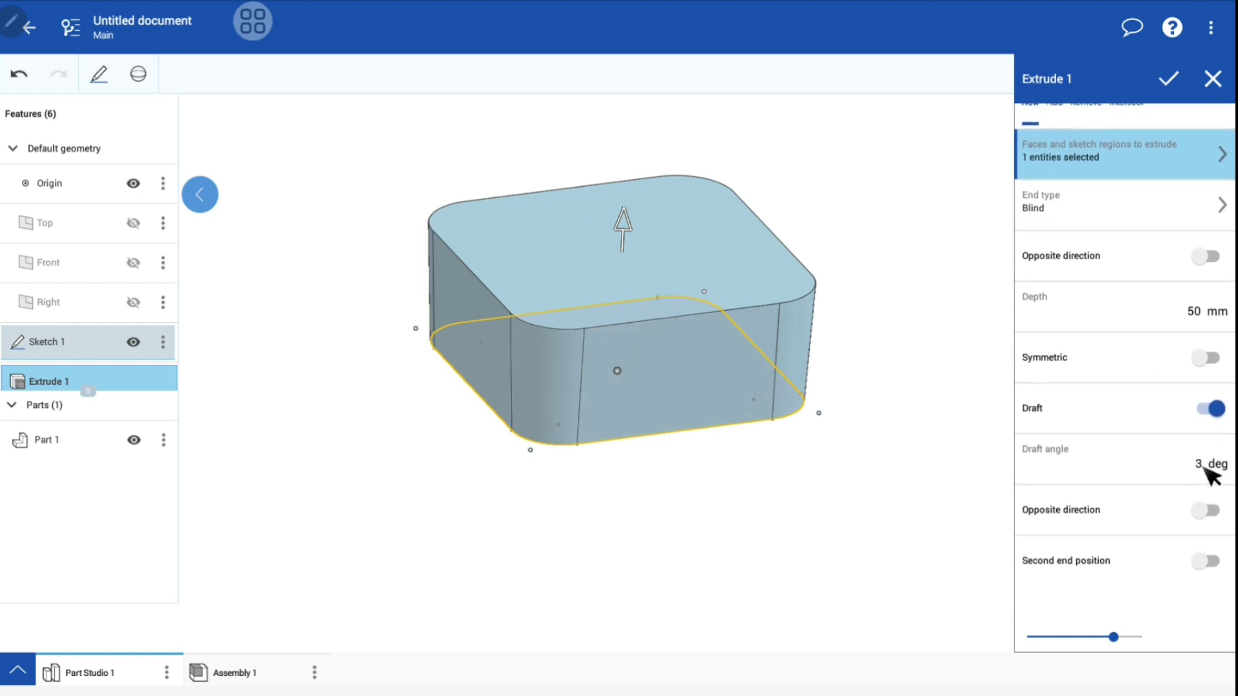
left_click(1205, 464)
left_click(556, 246)
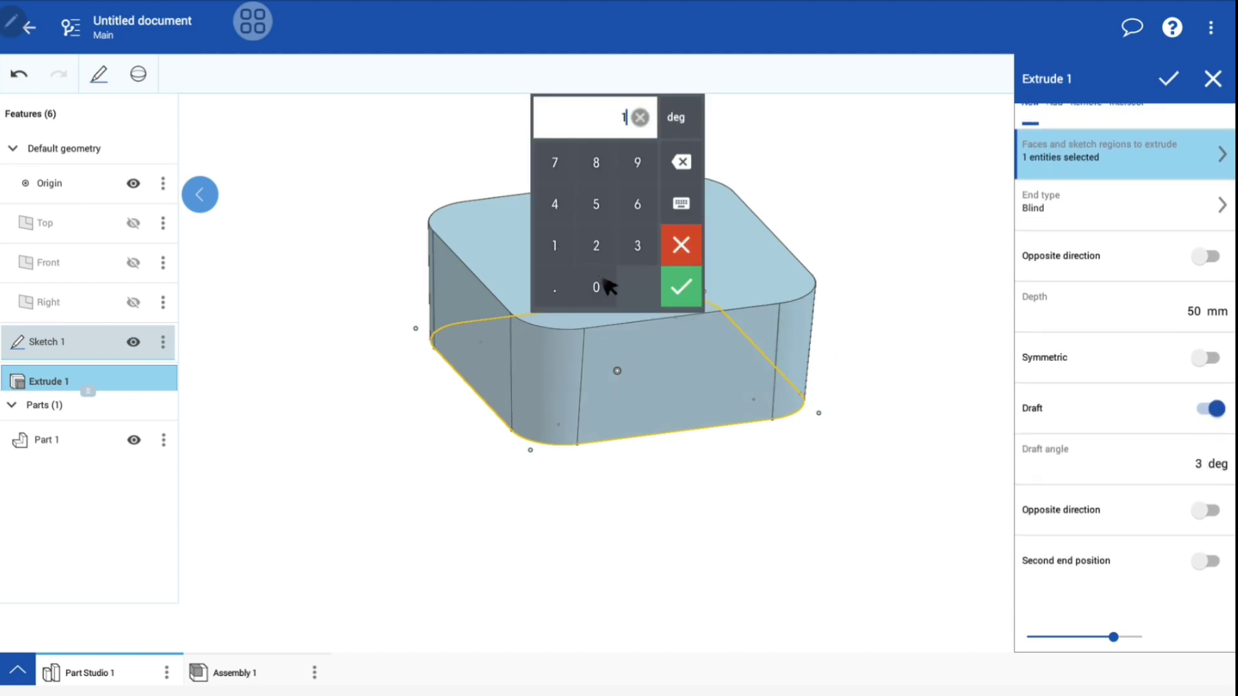
left_click(680, 290)
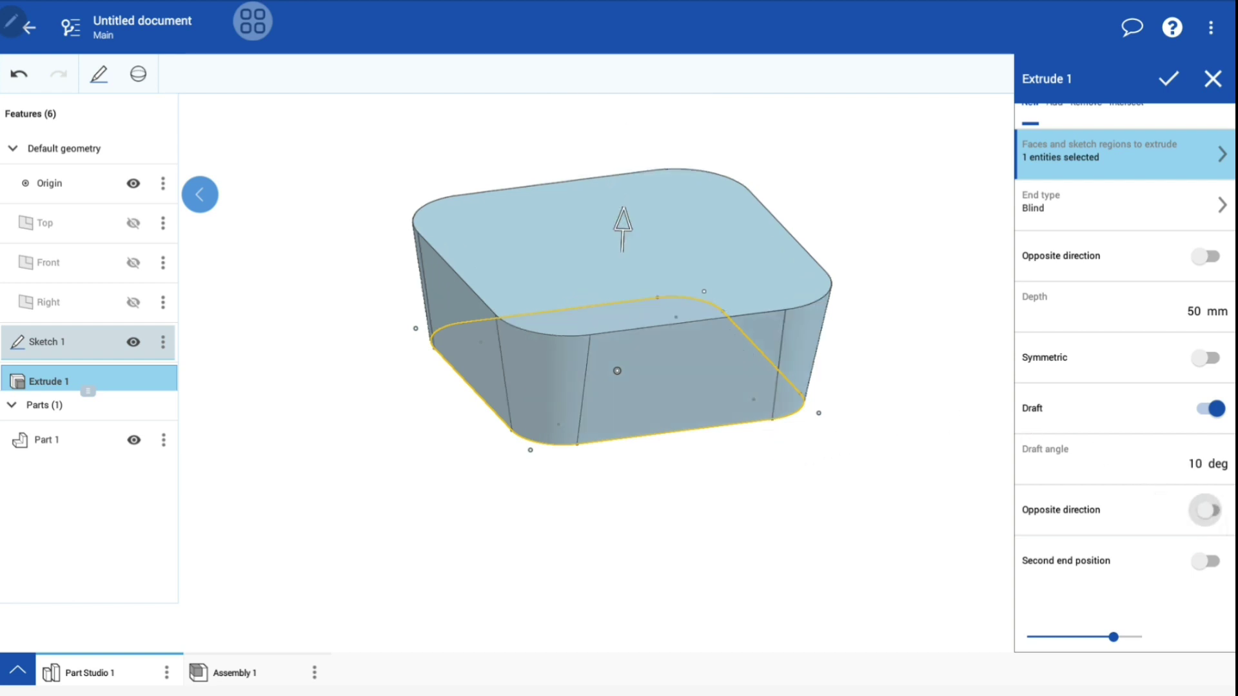
left_click(1211, 511)
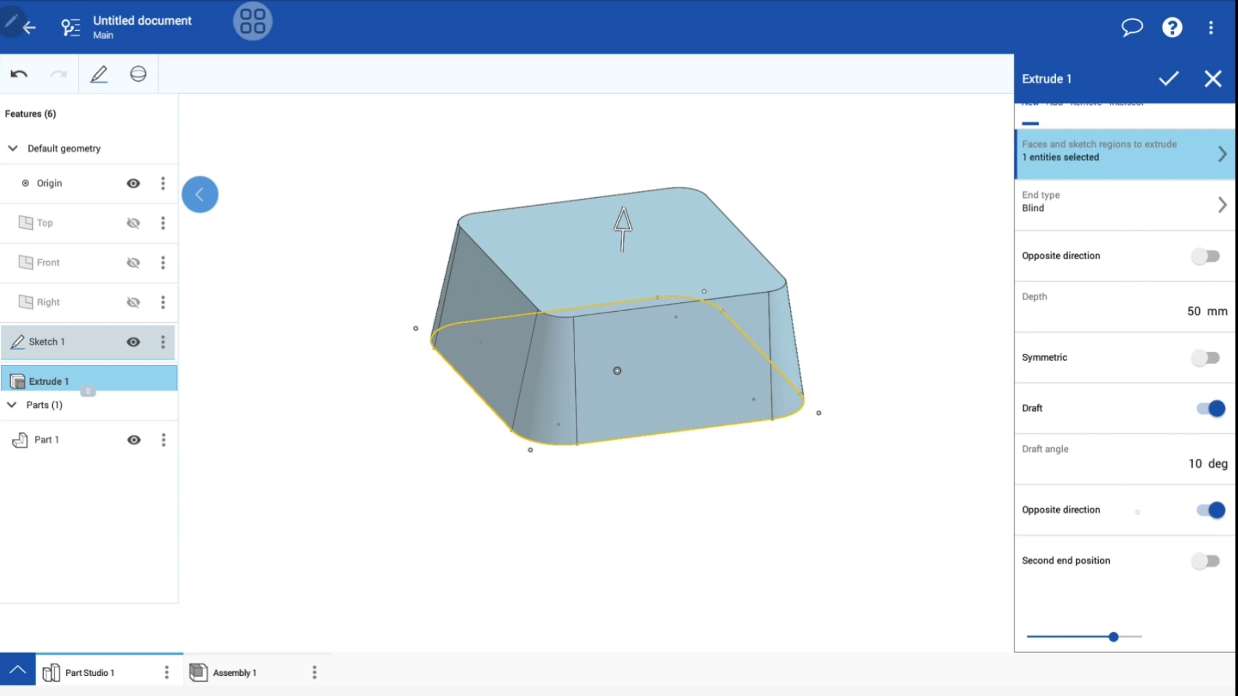
Confirm Extrude 1 and hide the origin.
left_click(1168, 80)
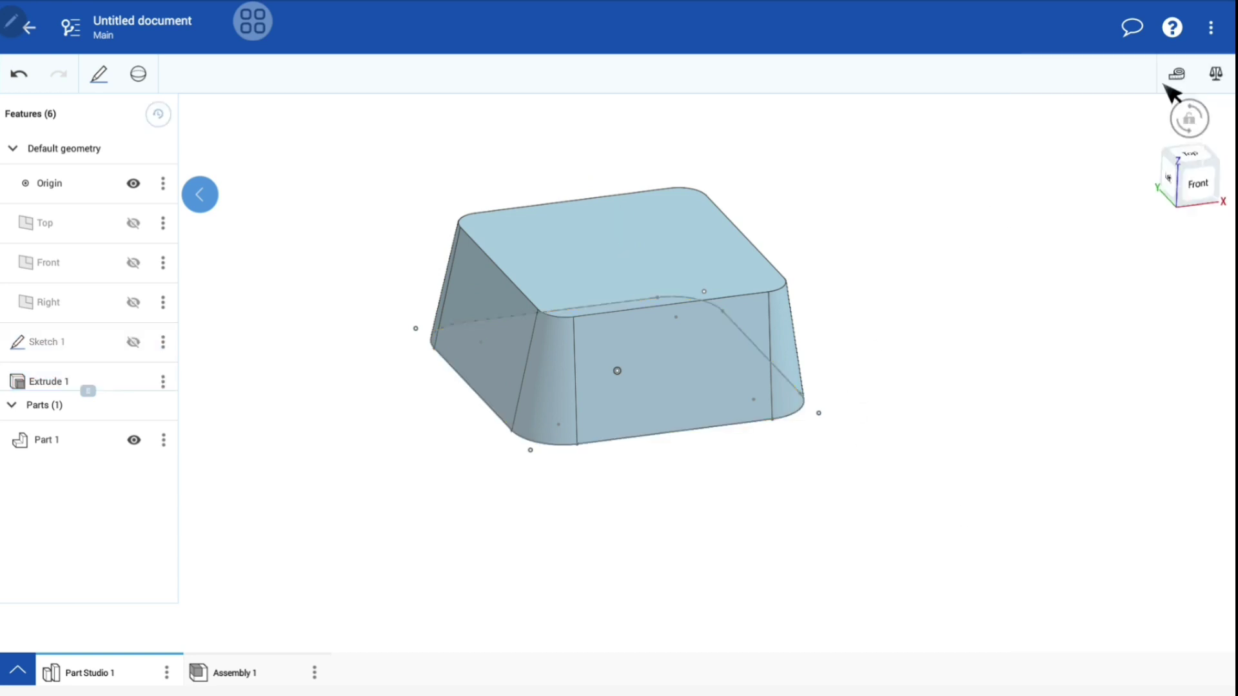
right_click_drag(618, 386, 939, 395)
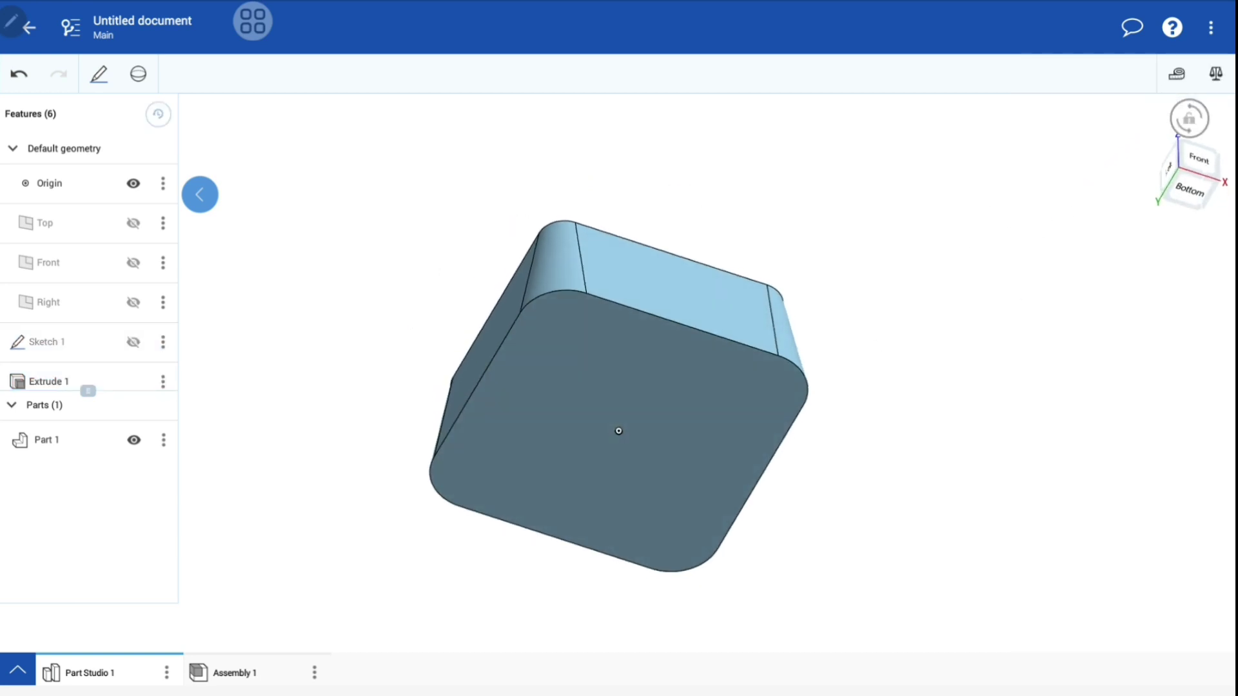
left_click(133, 183)
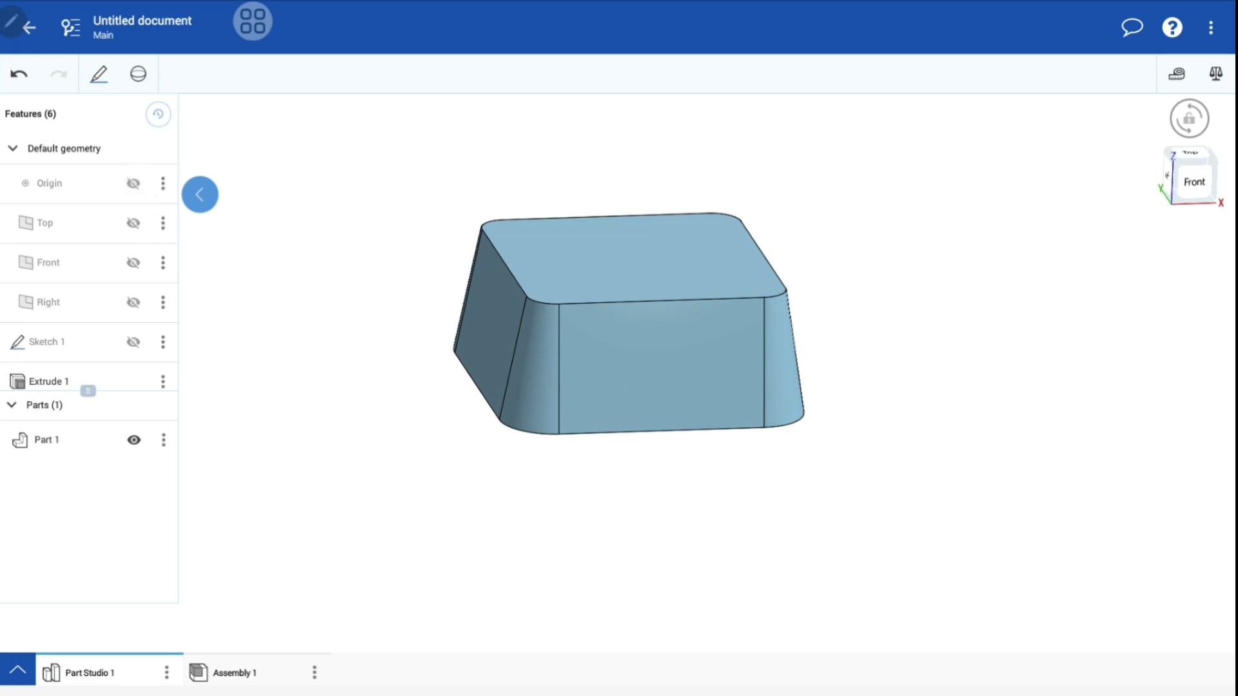
Select the part's top face and view it straight down from Top.
right_click_drag(619, 322, 606, 400)
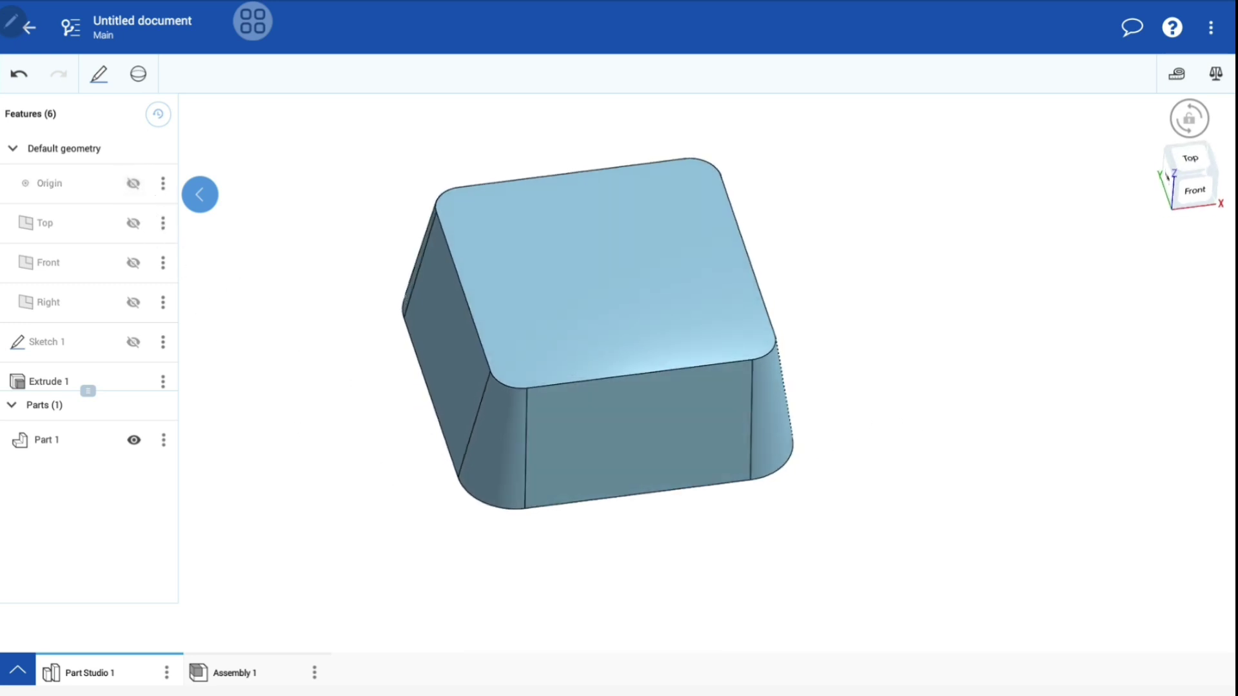
left_click(708, 286)
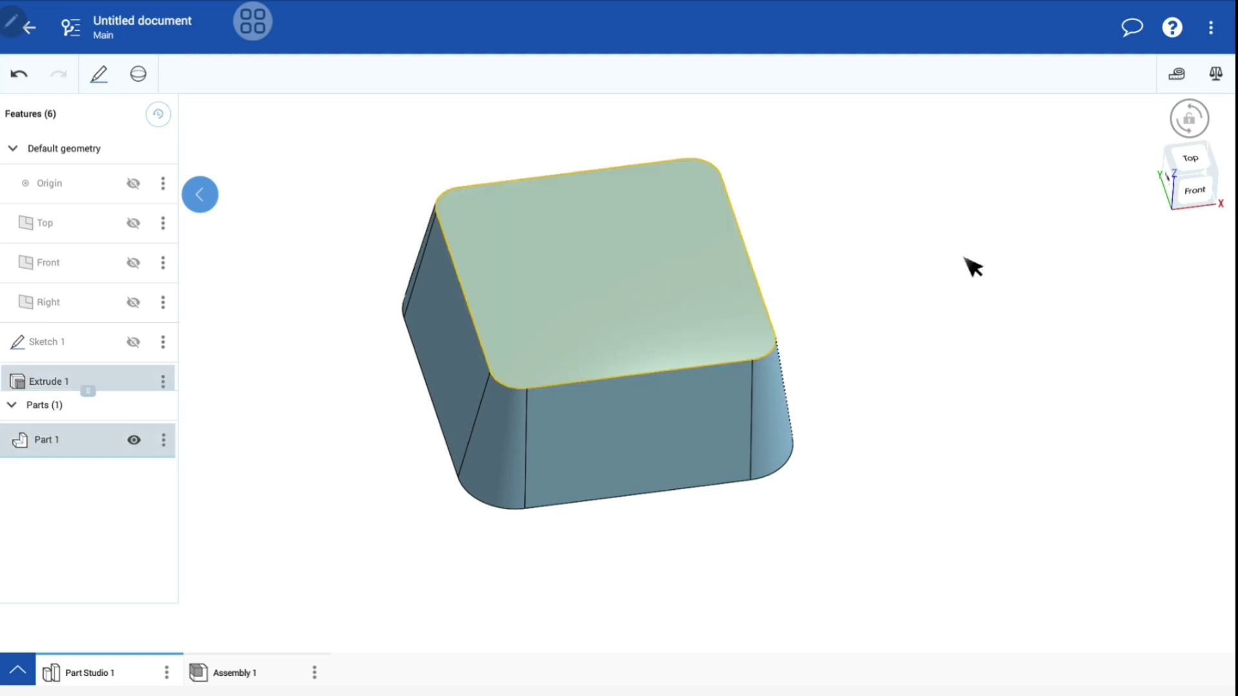
right_click(1198, 187)
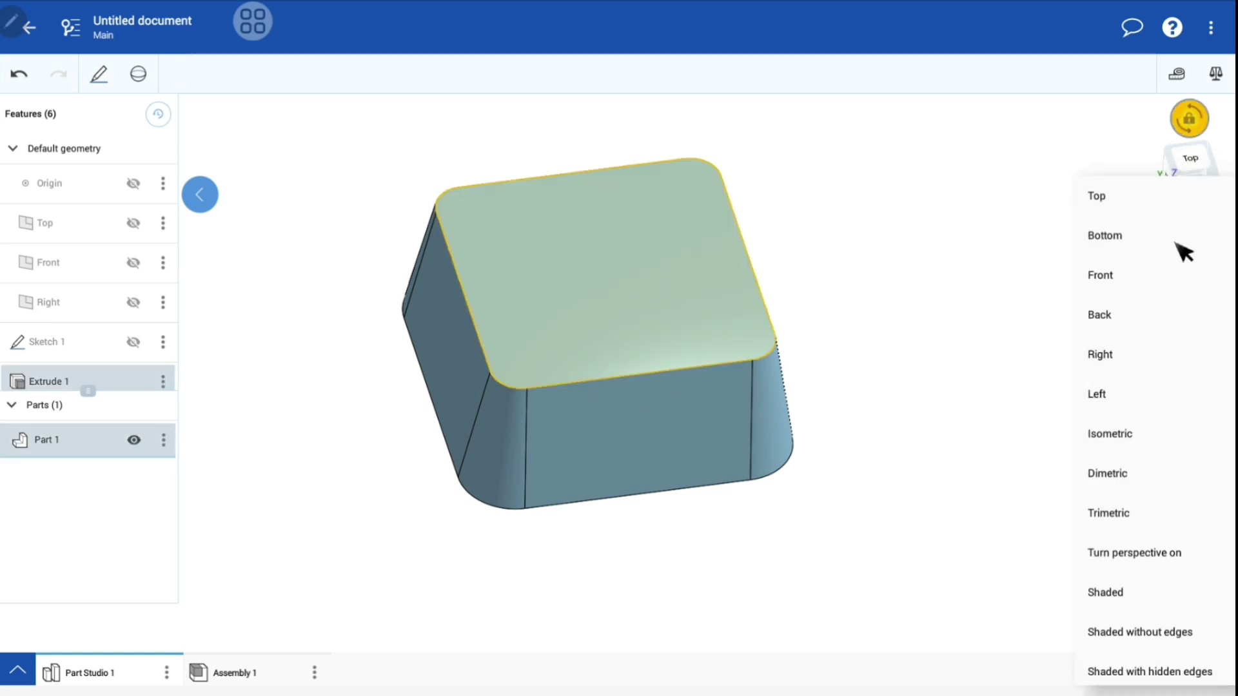
left_click(1109, 207)
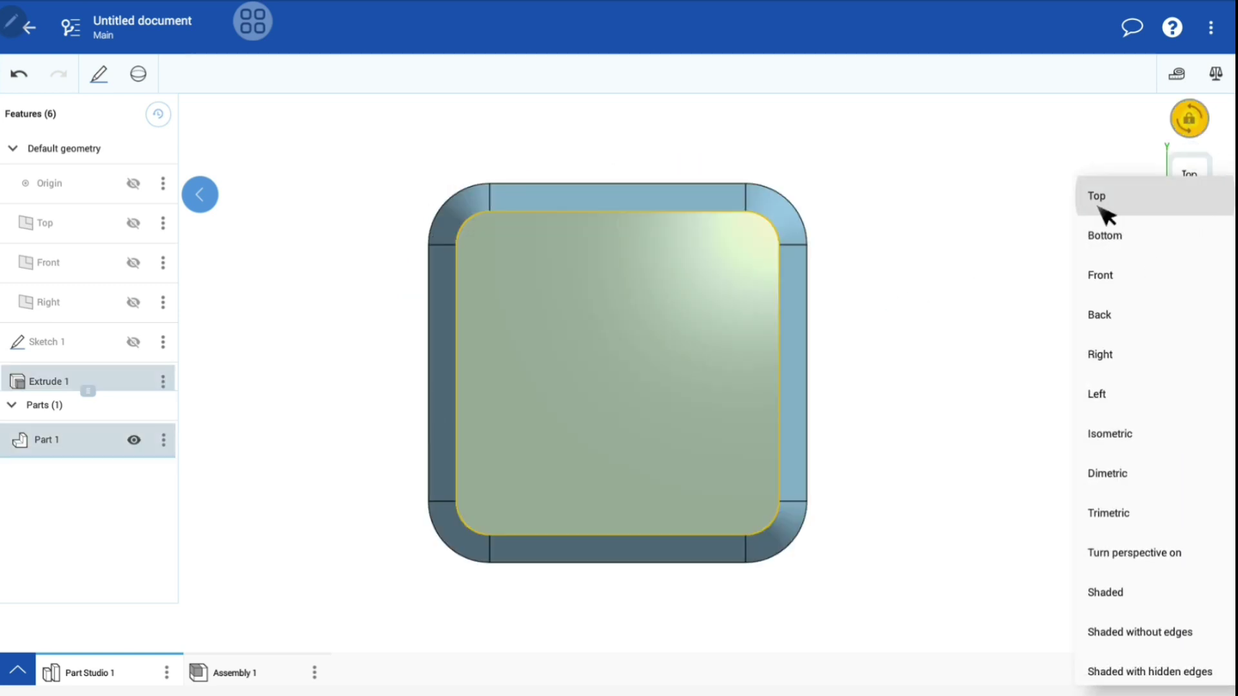
Start Sketch 2 on the top face with a centred rectangle whose left and bottom edges are equal.
left_click(100, 76)
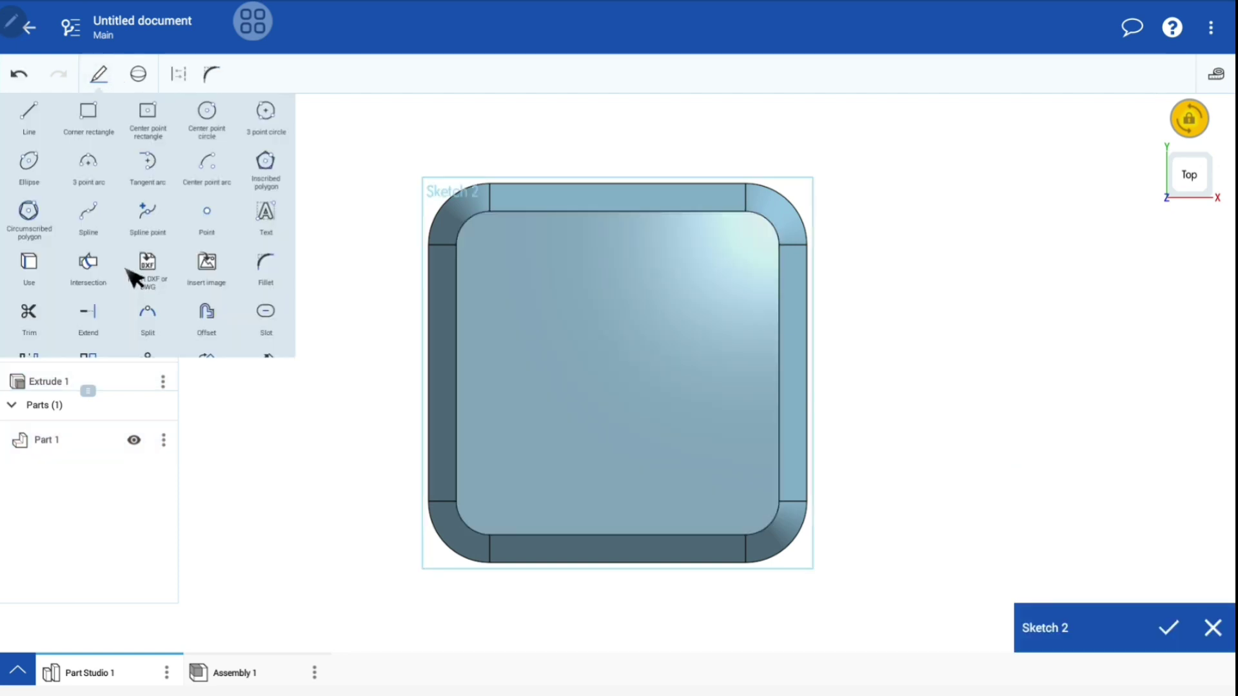
left_click(159, 119)
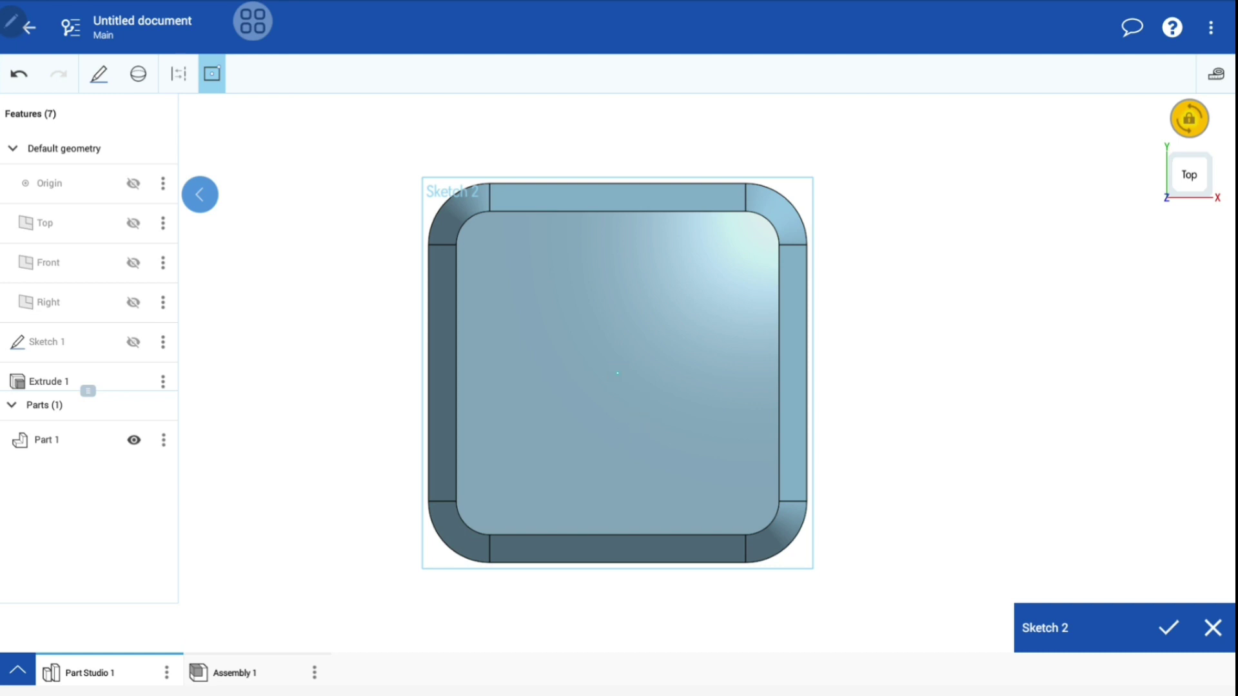
left_click_drag(617, 372, 734, 256)
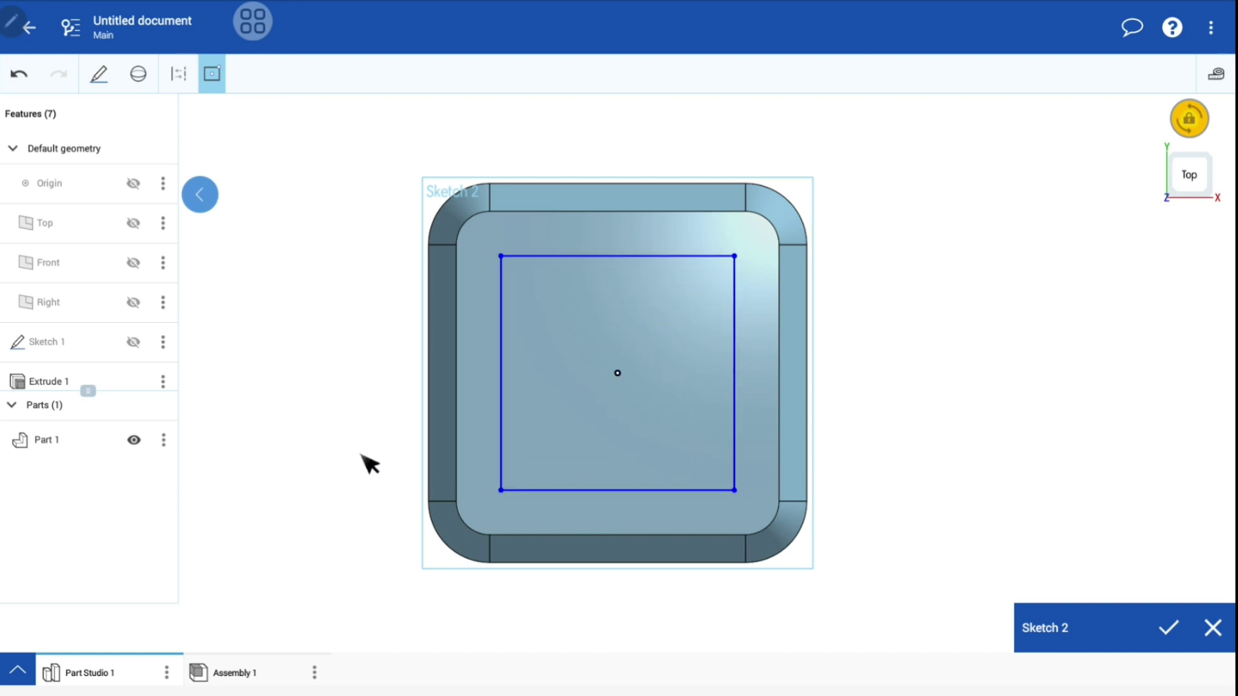
left_click(222, 81)
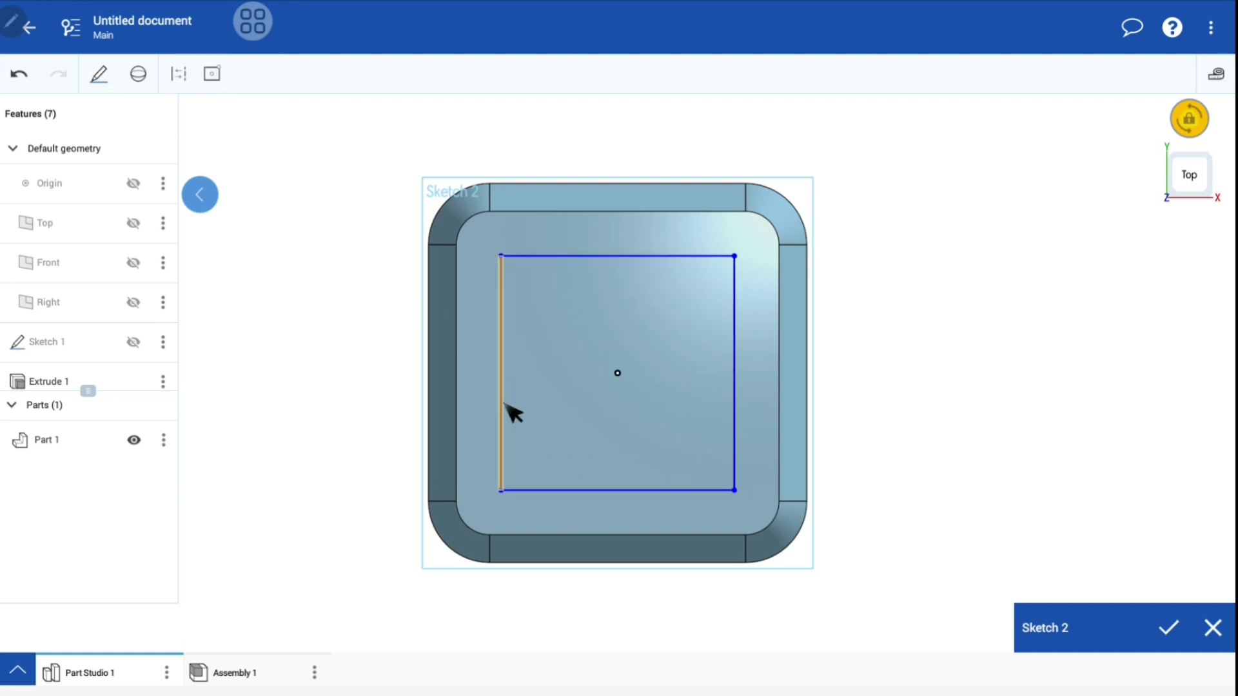
left_click(546, 492)
left_click(116, 88)
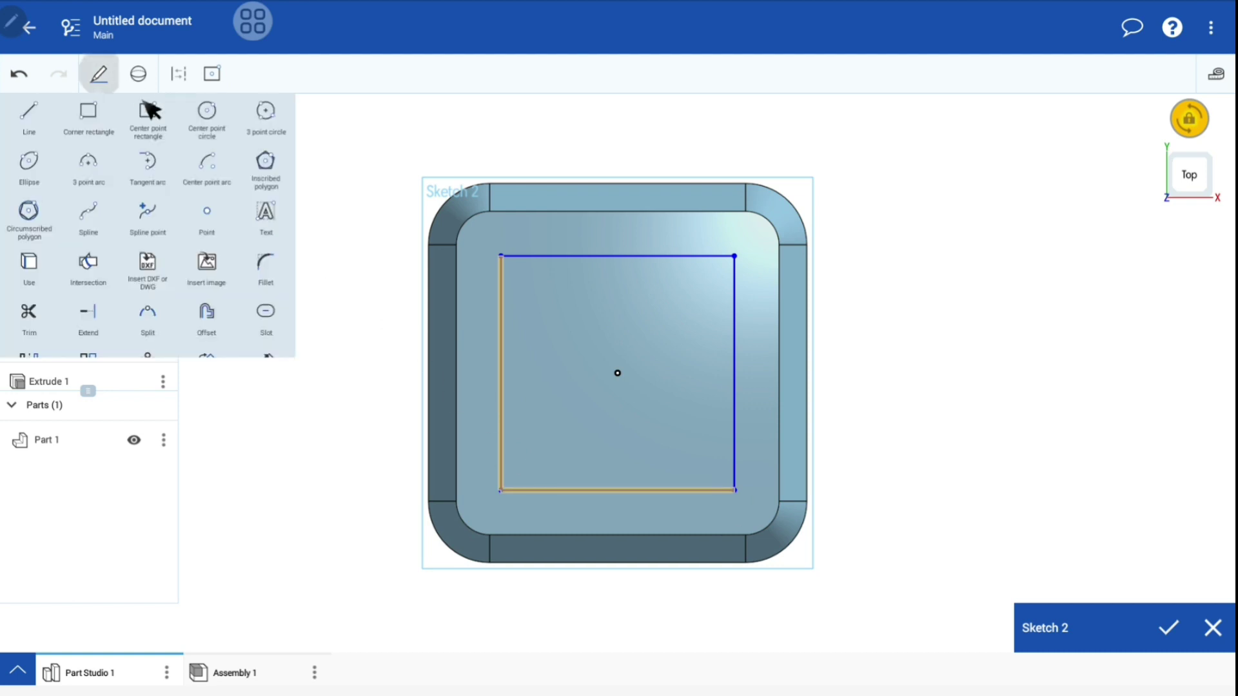
scroll(147, 264, "down", 3)
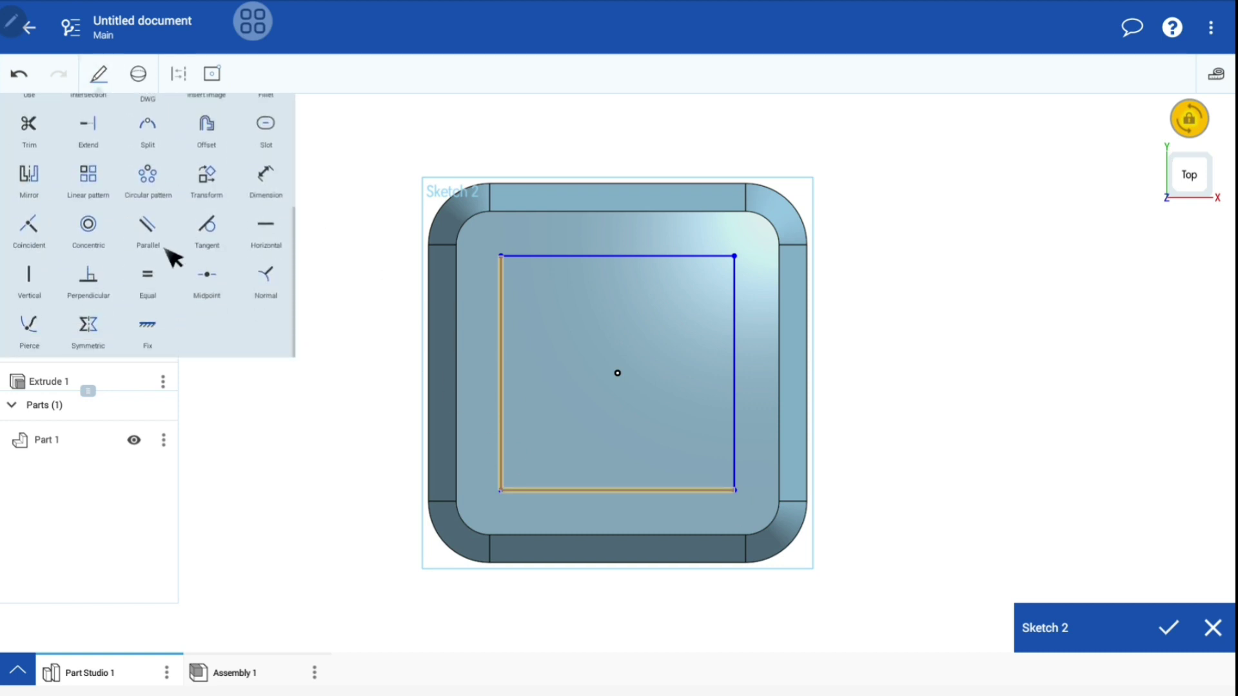
left_click(145, 279)
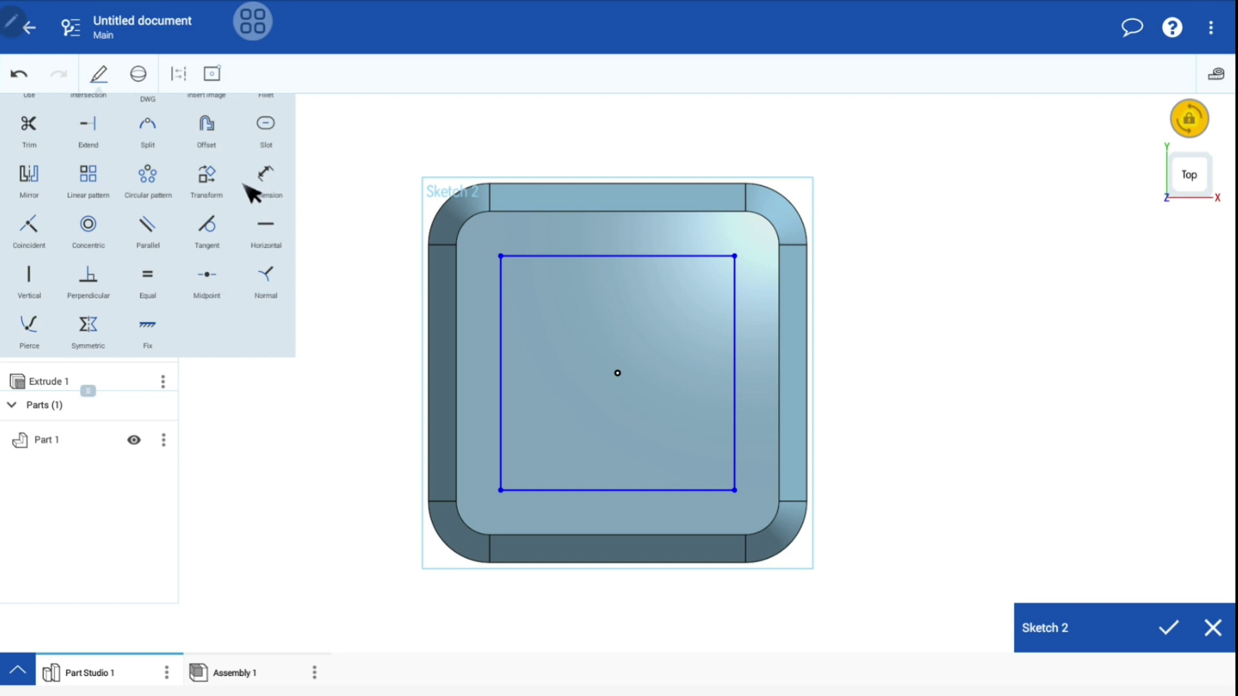
Dimension the square's left edge to 82.2 mm.
left_click(266, 174)
left_click(502, 395)
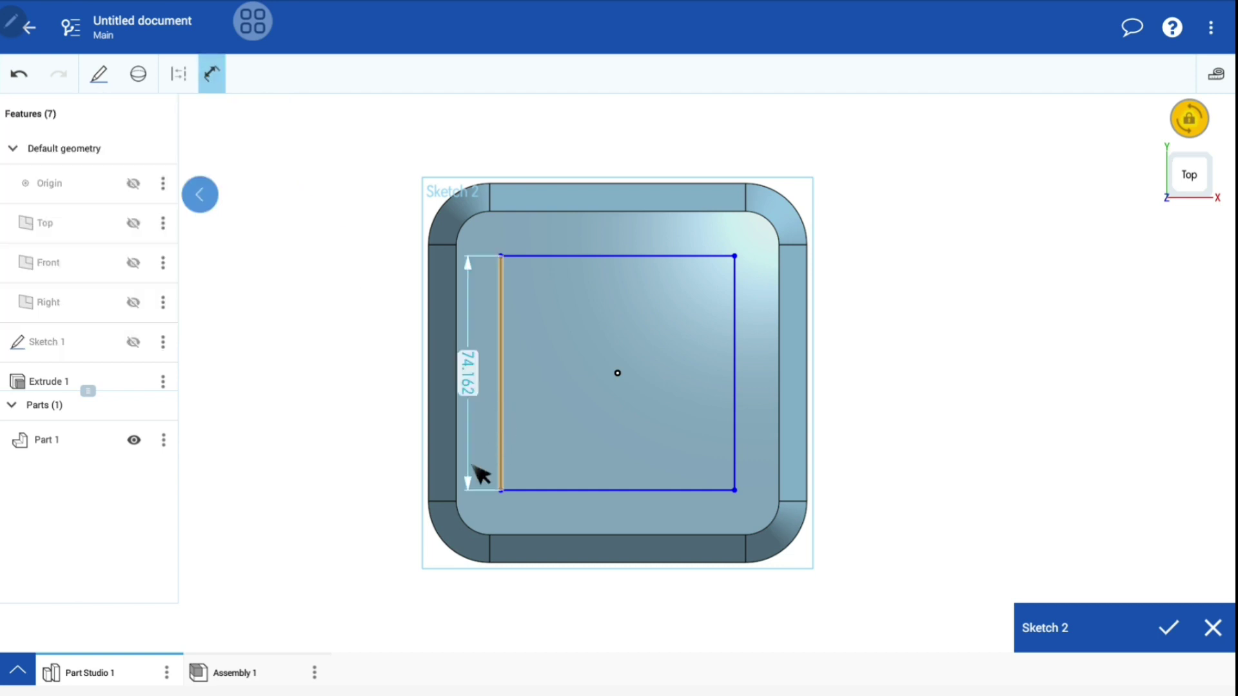
left_click(294, 395)
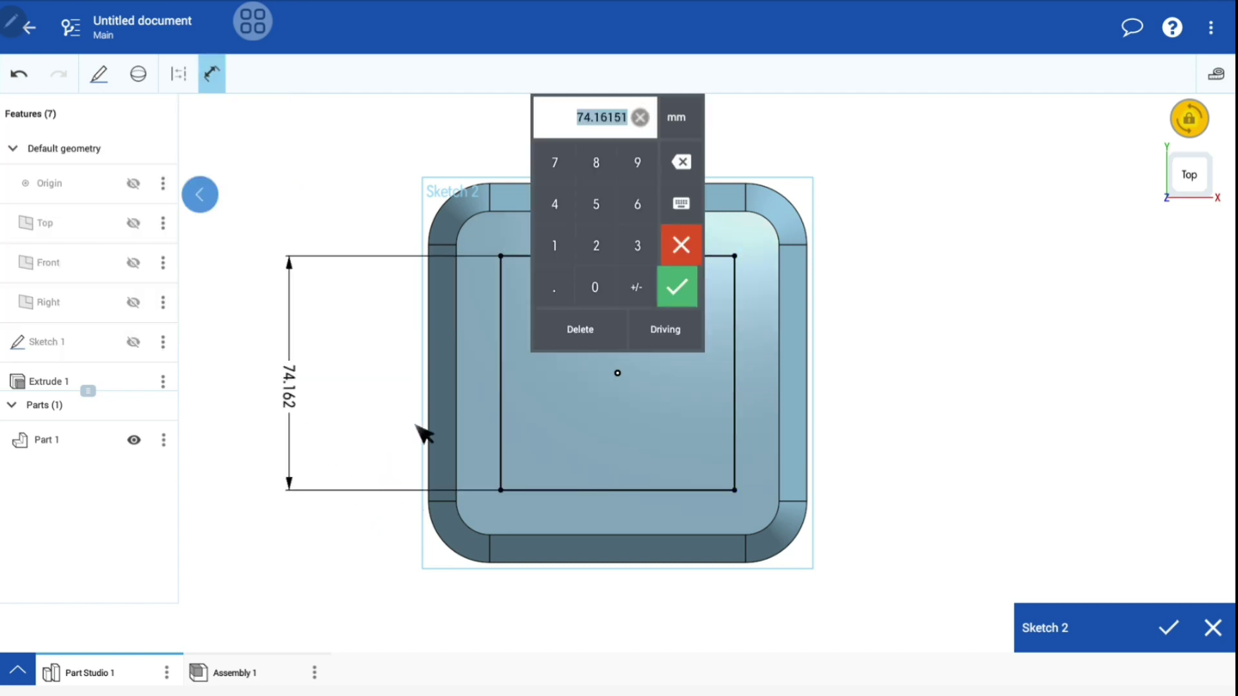
left_click(598, 172)
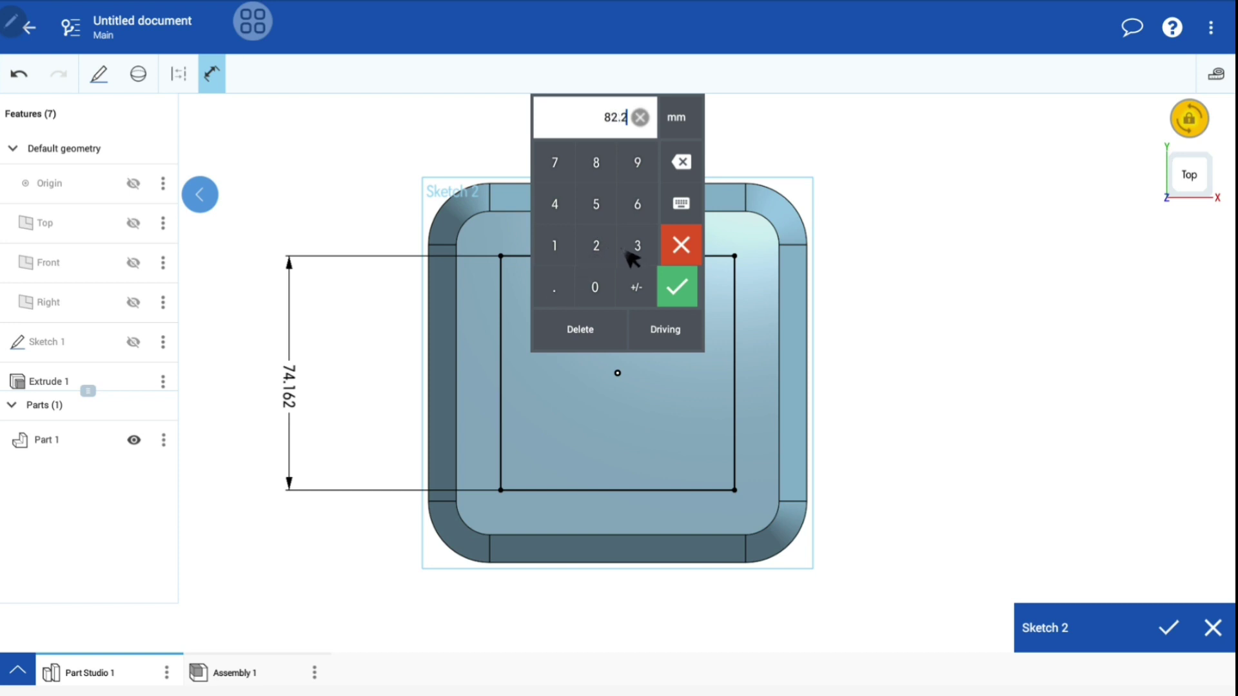
left_click(677, 287)
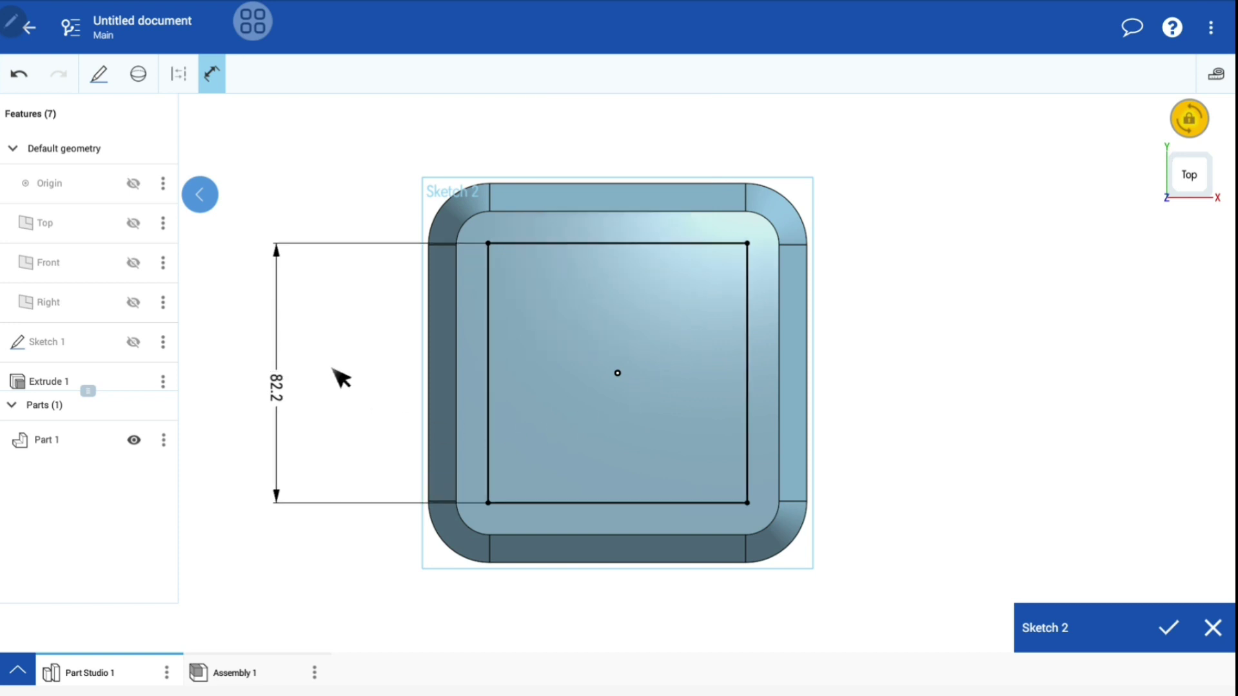
left_click(100, 76)
scroll(271, 270, "up", 3)
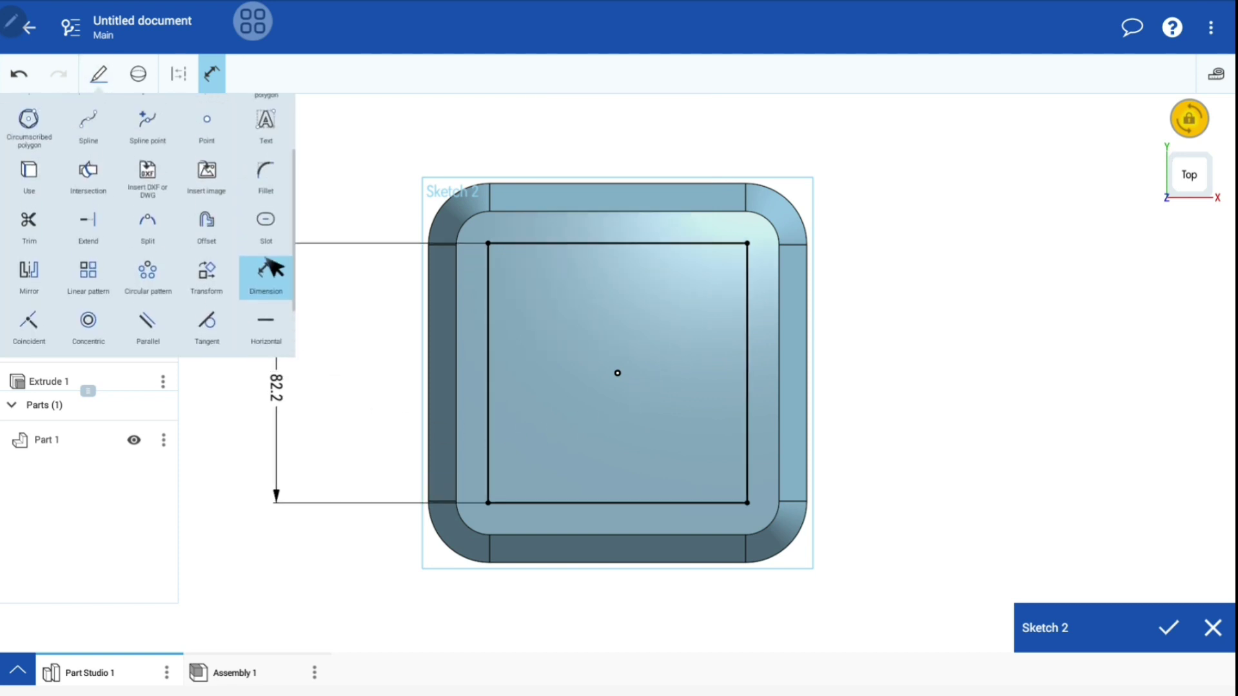
Fillet the 82.2 mm square's corners at R9.7, close Sketch 2 and unlock the view.
left_click(265, 171)
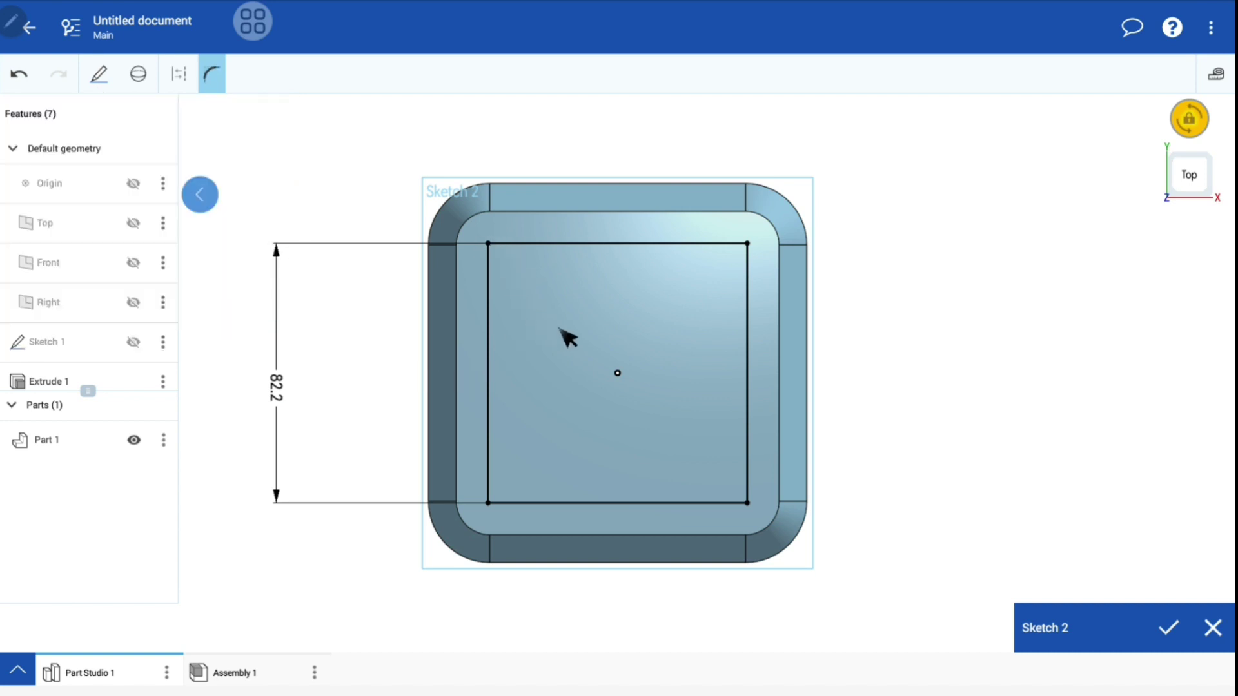
left_click(644, 174)
type("9.7")
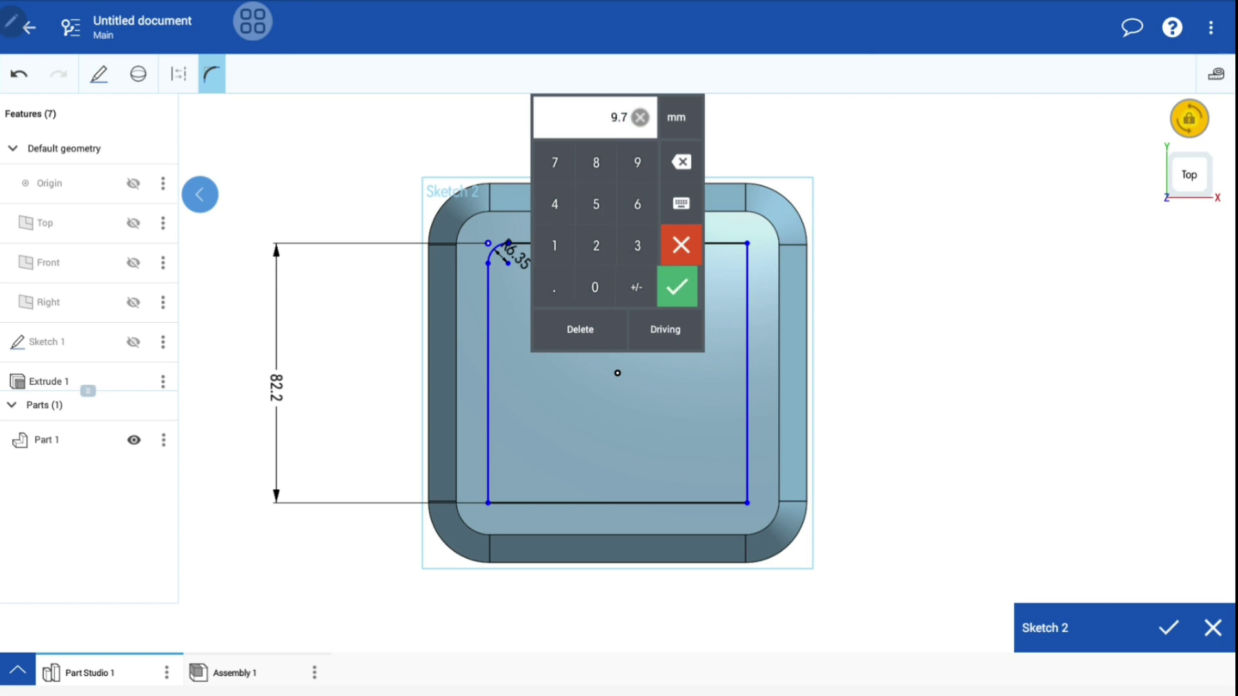
left_click(677, 286)
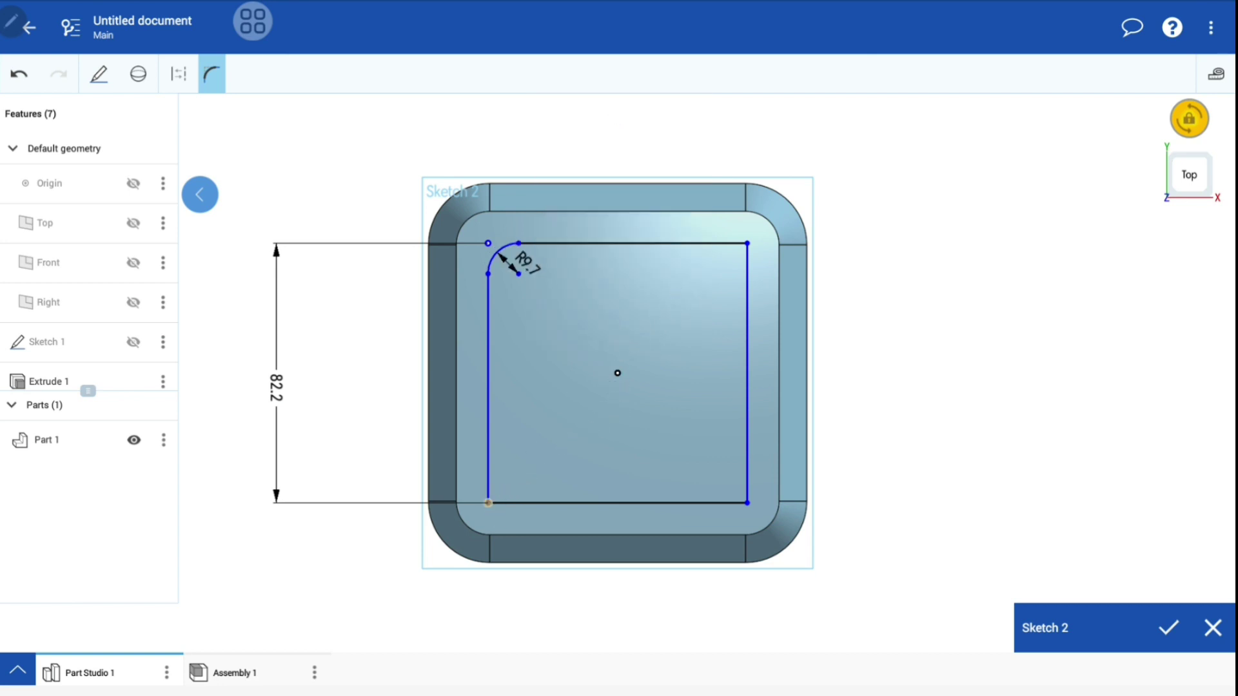
left_click(488, 503)
left_click(748, 503)
left_click(747, 243)
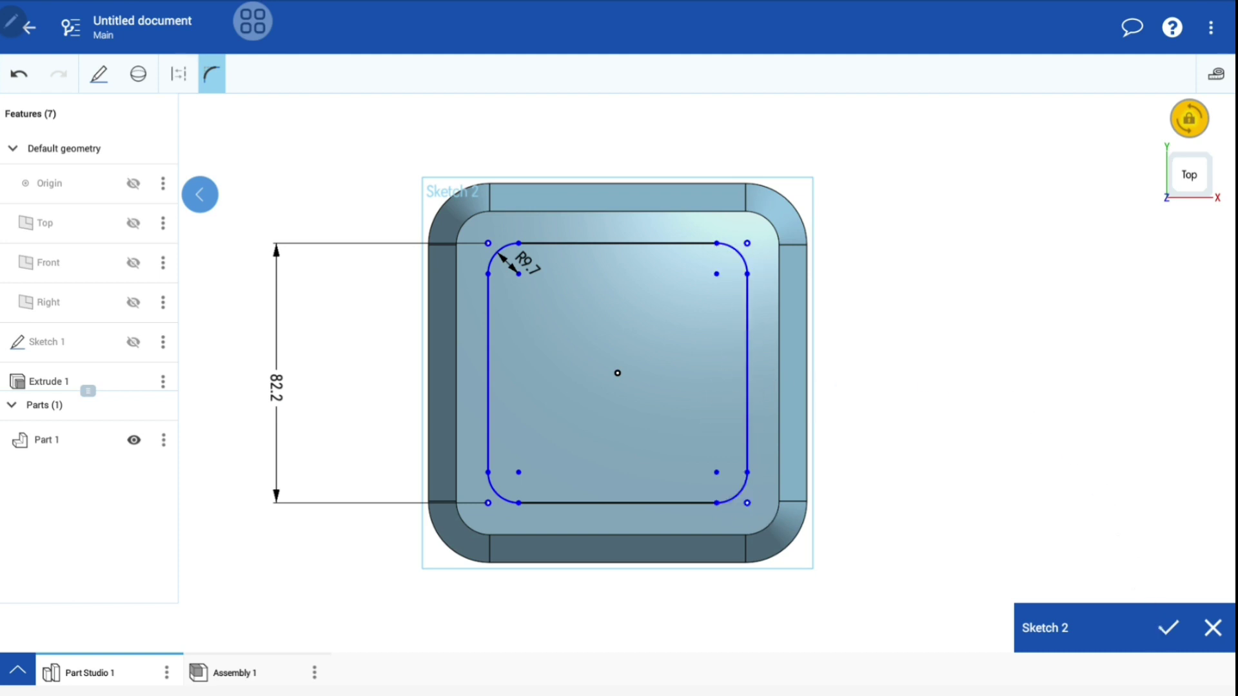
left_click(1168, 627)
left_click(1189, 119)
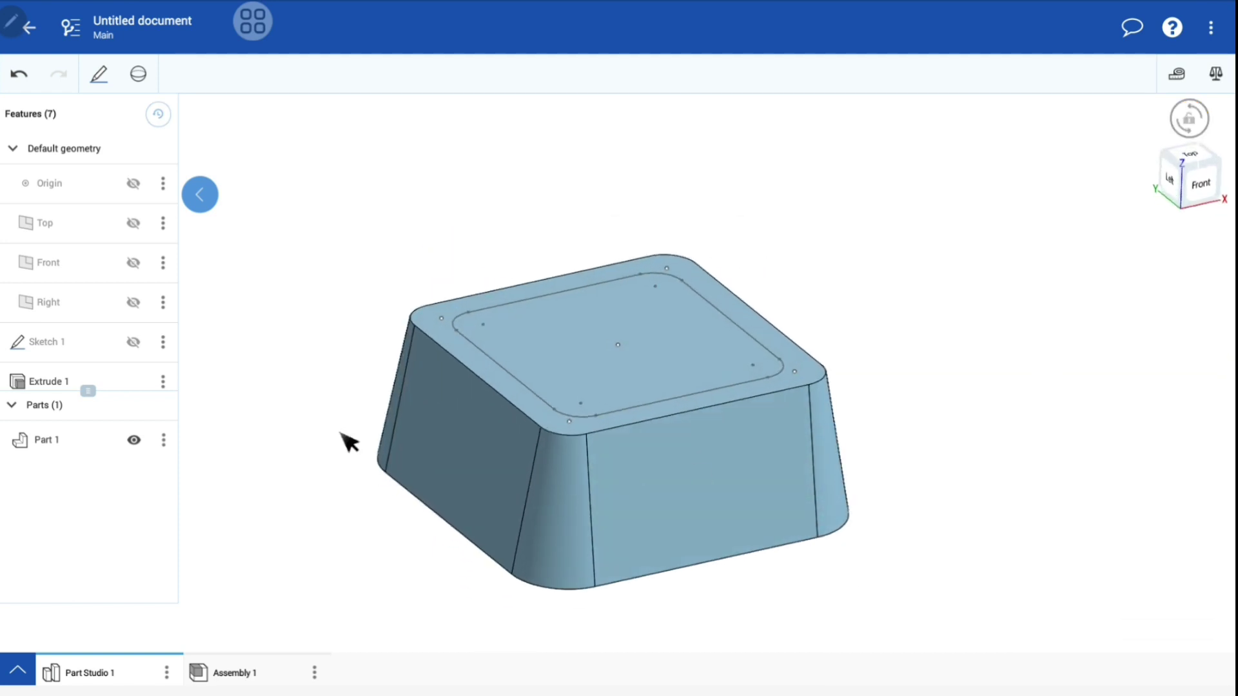
Create Extrude 2 as a 37 mm deep Remove cut on the inner sketch region.
left_click(139, 75)
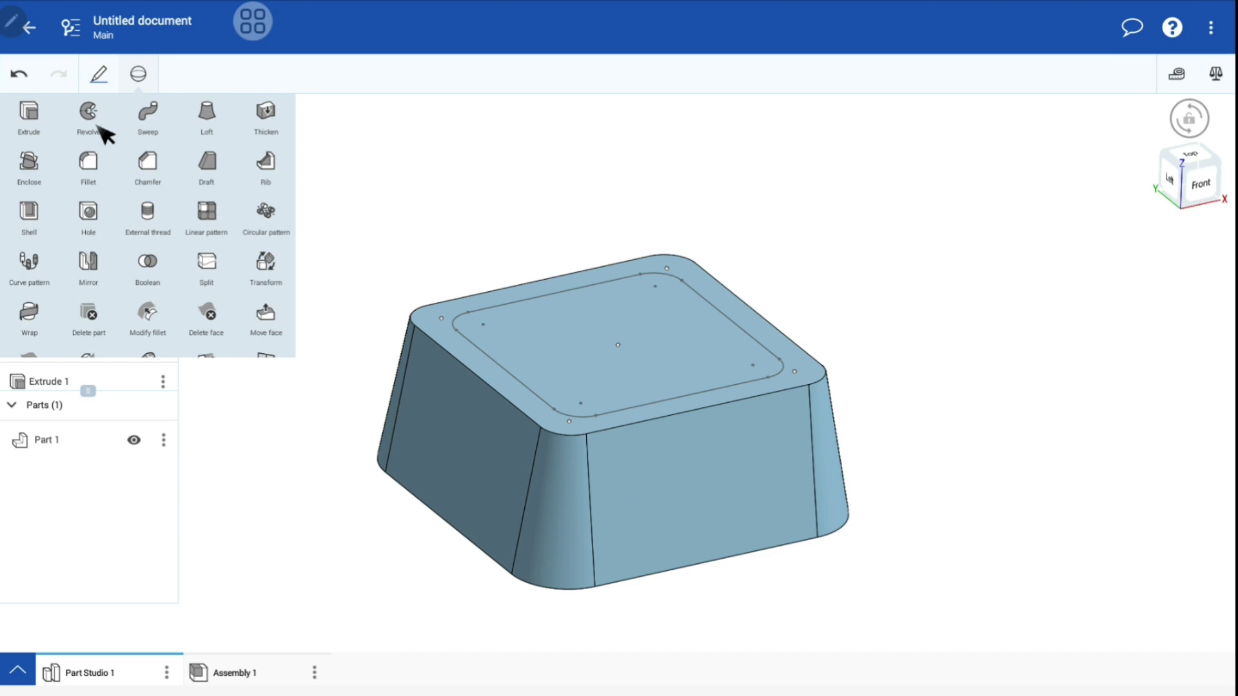
left_click(29, 107)
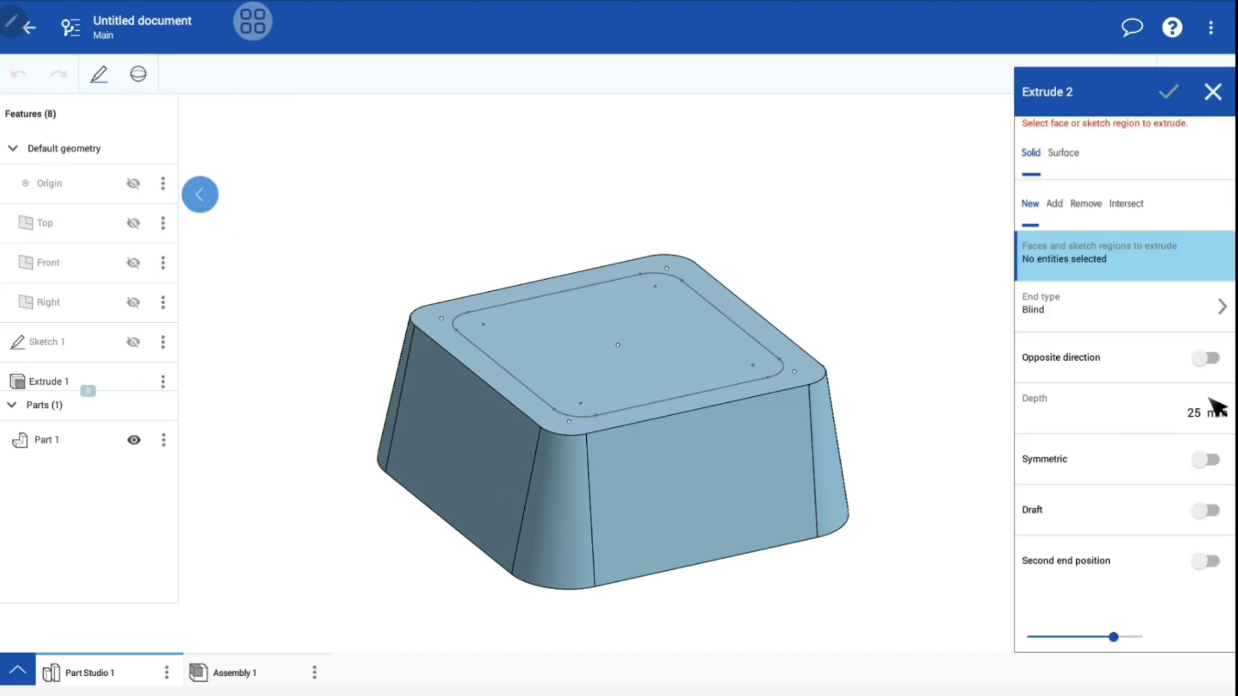
left_click(1164, 406)
type("37")
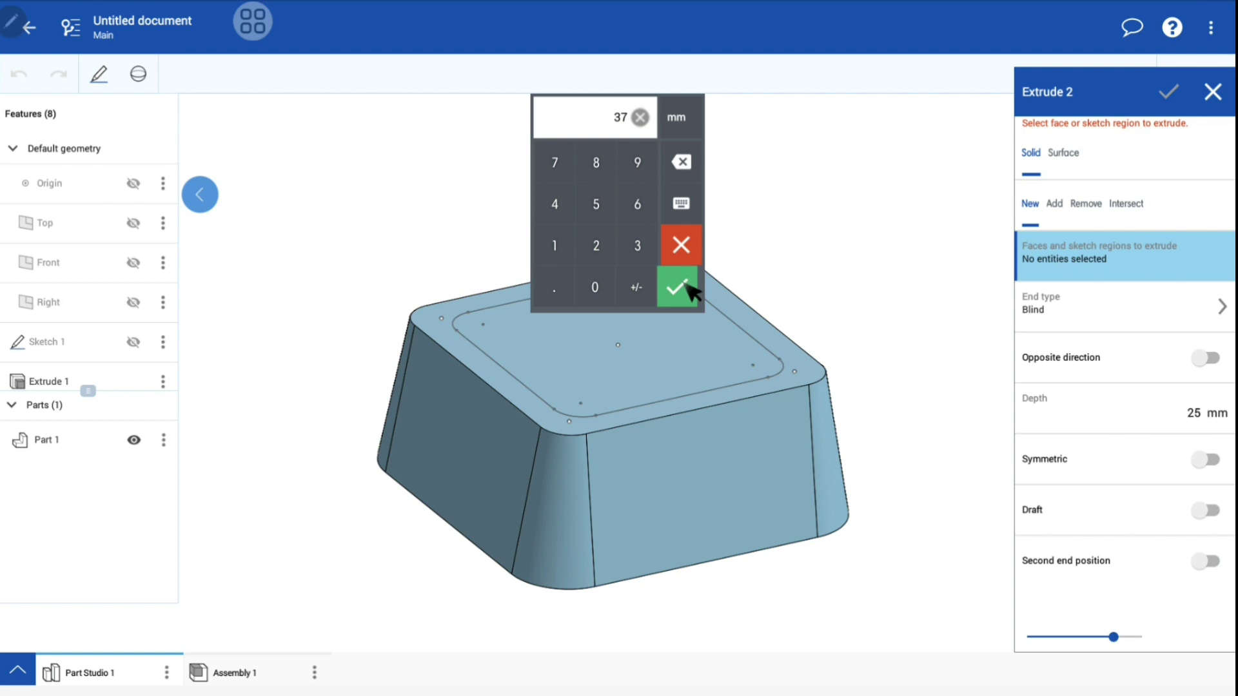
left_click(691, 291)
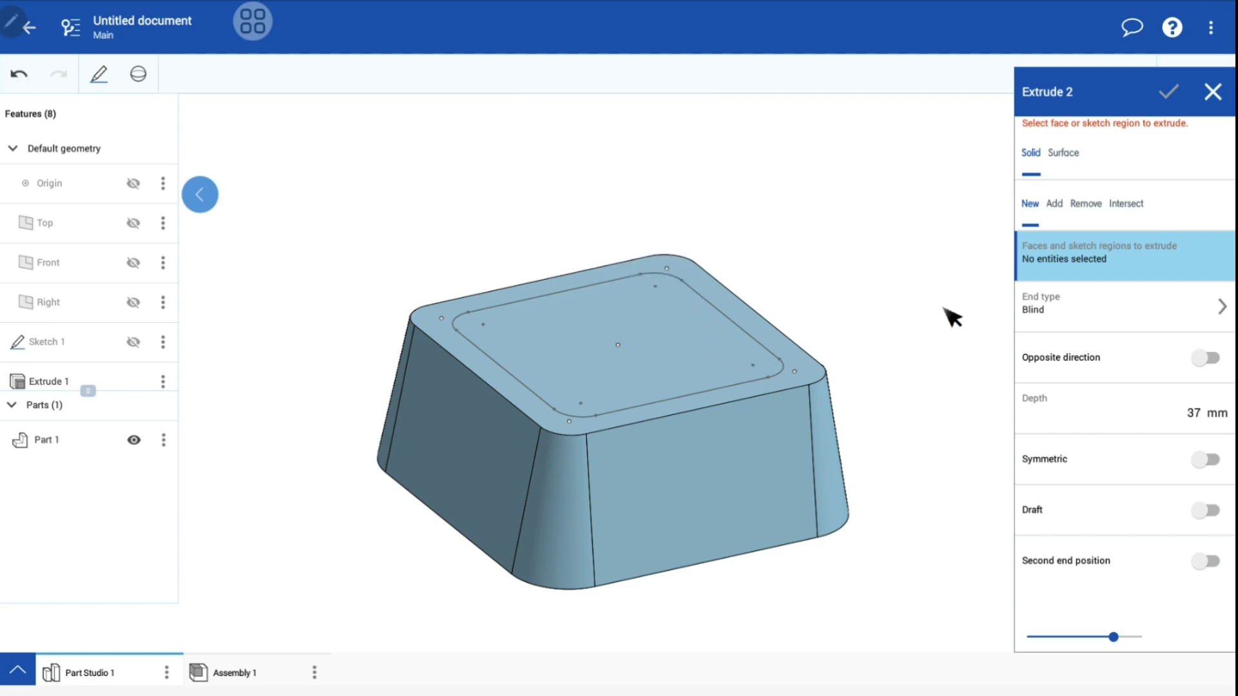
left_click(1086, 207)
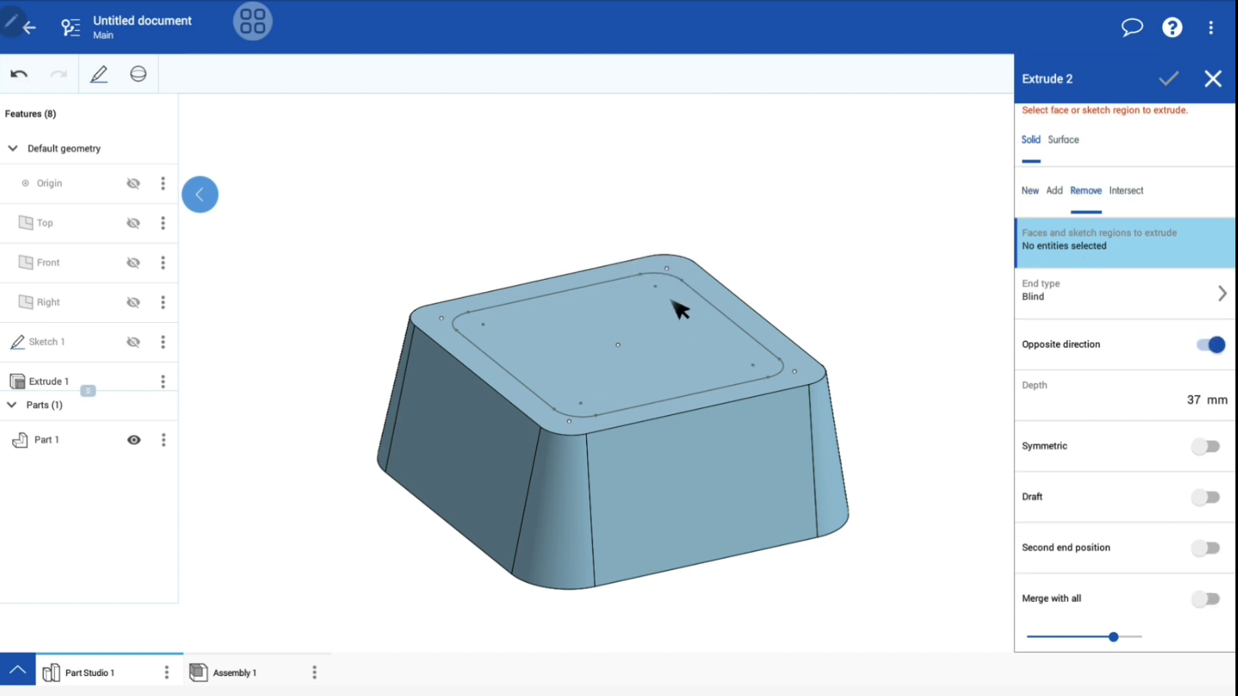
left_click(716, 365)
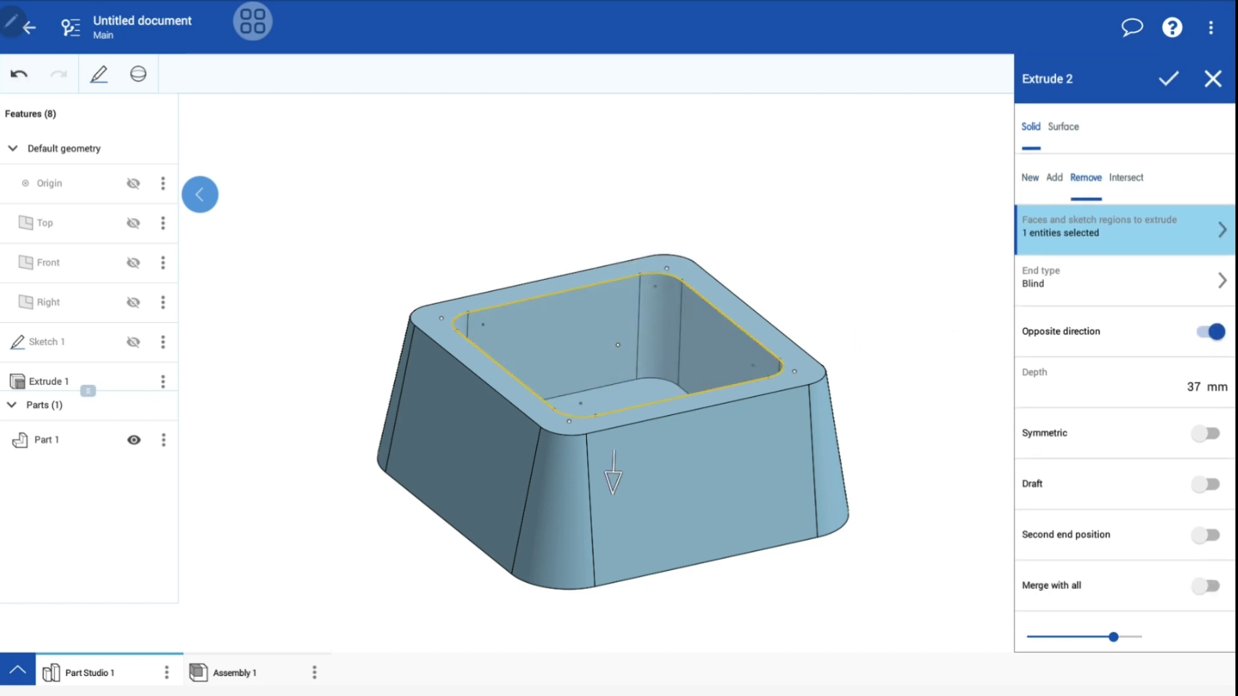
right_click_drag(847, 335, 605, 438)
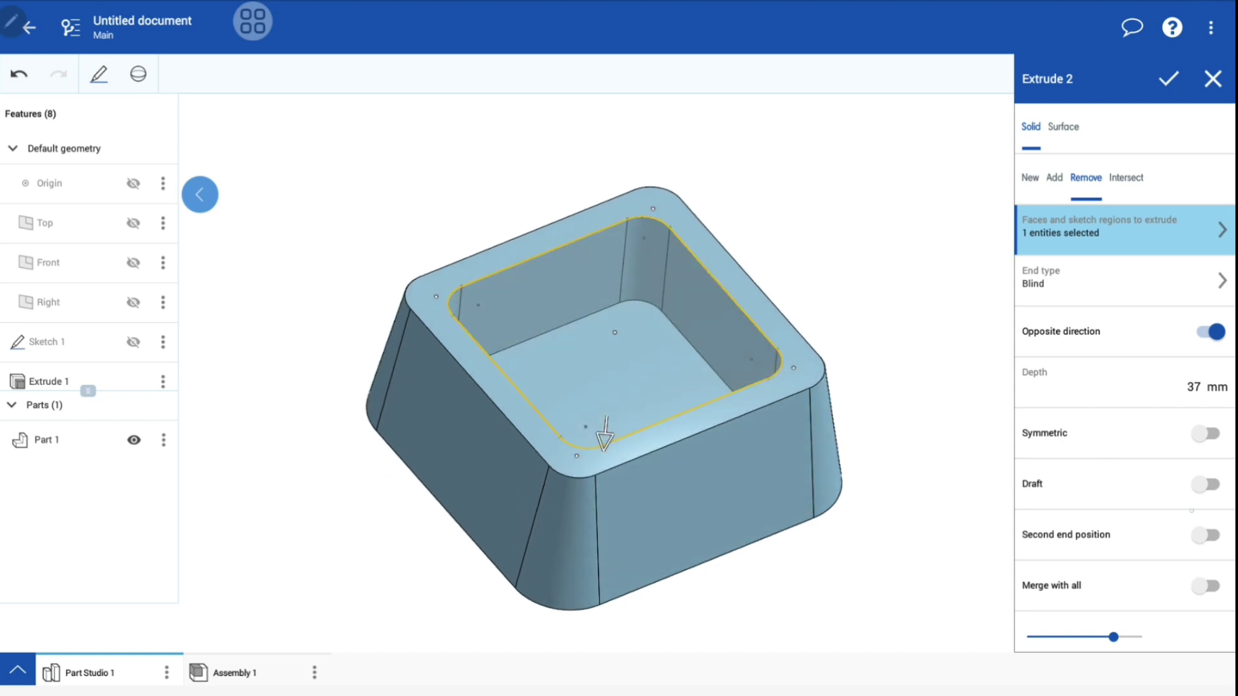
Give the pocket walls a reversed 10° draft and confirm the cut.
left_click(1207, 484)
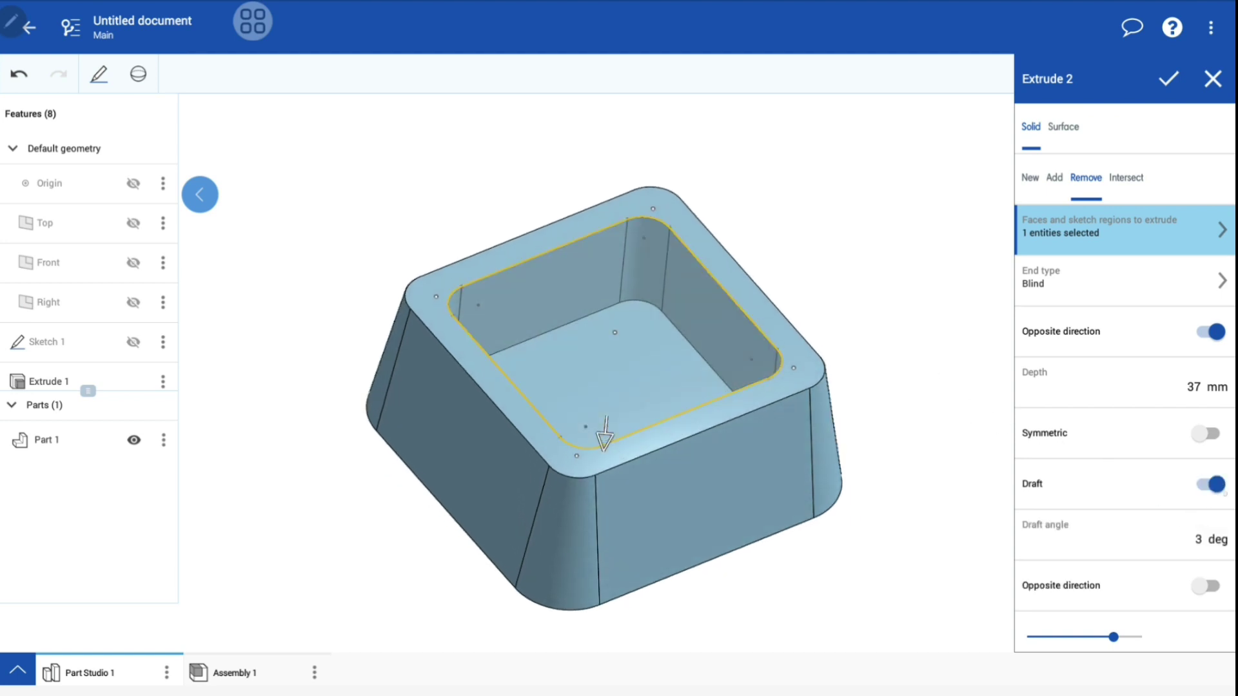
left_click(1200, 539)
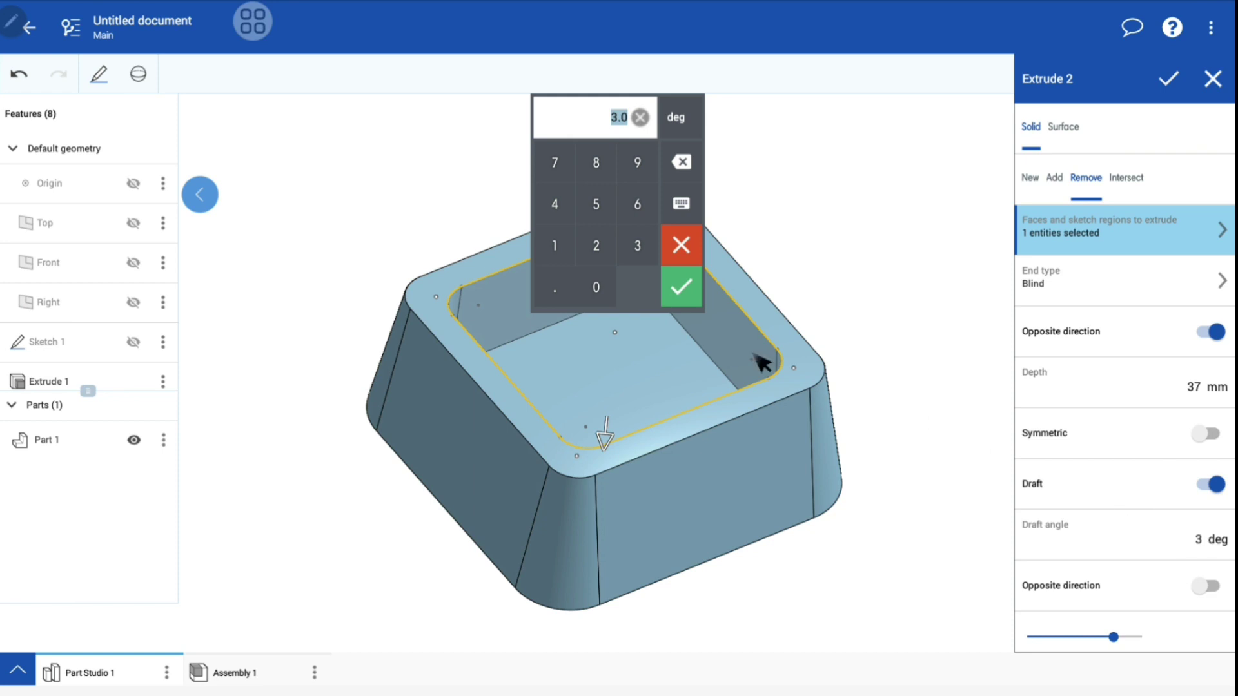
left_click(555, 248)
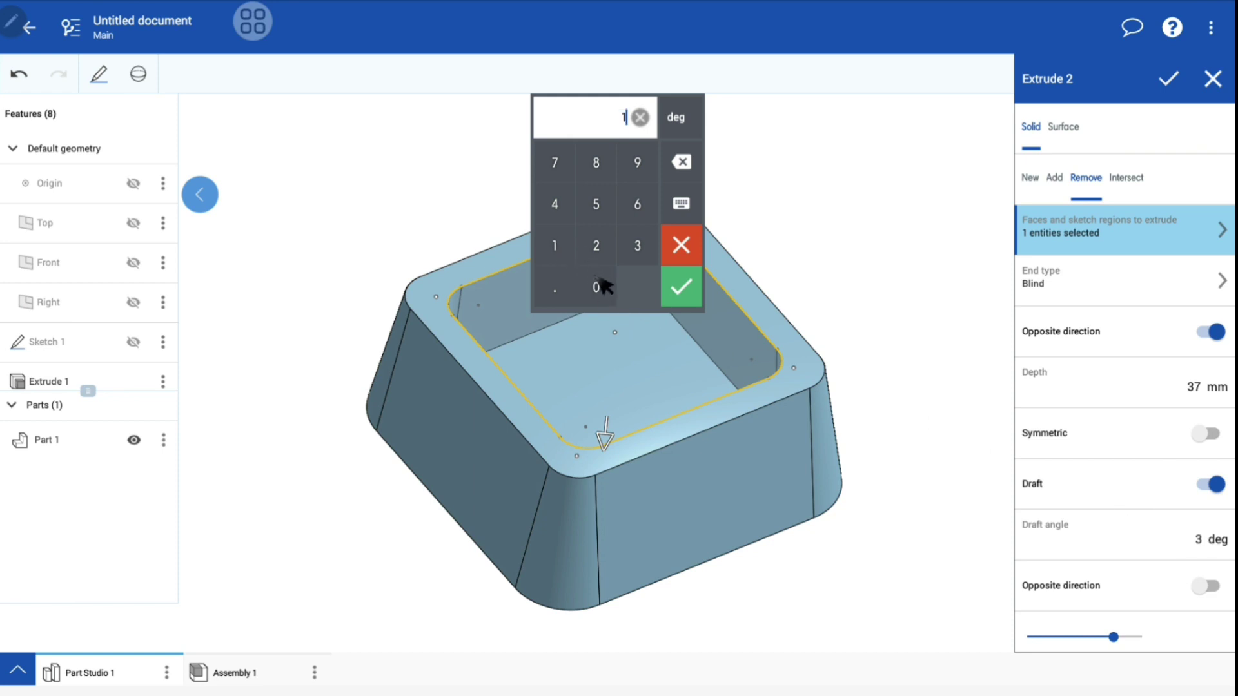
left_click(688, 288)
scroll(1125, 387, "down", 3)
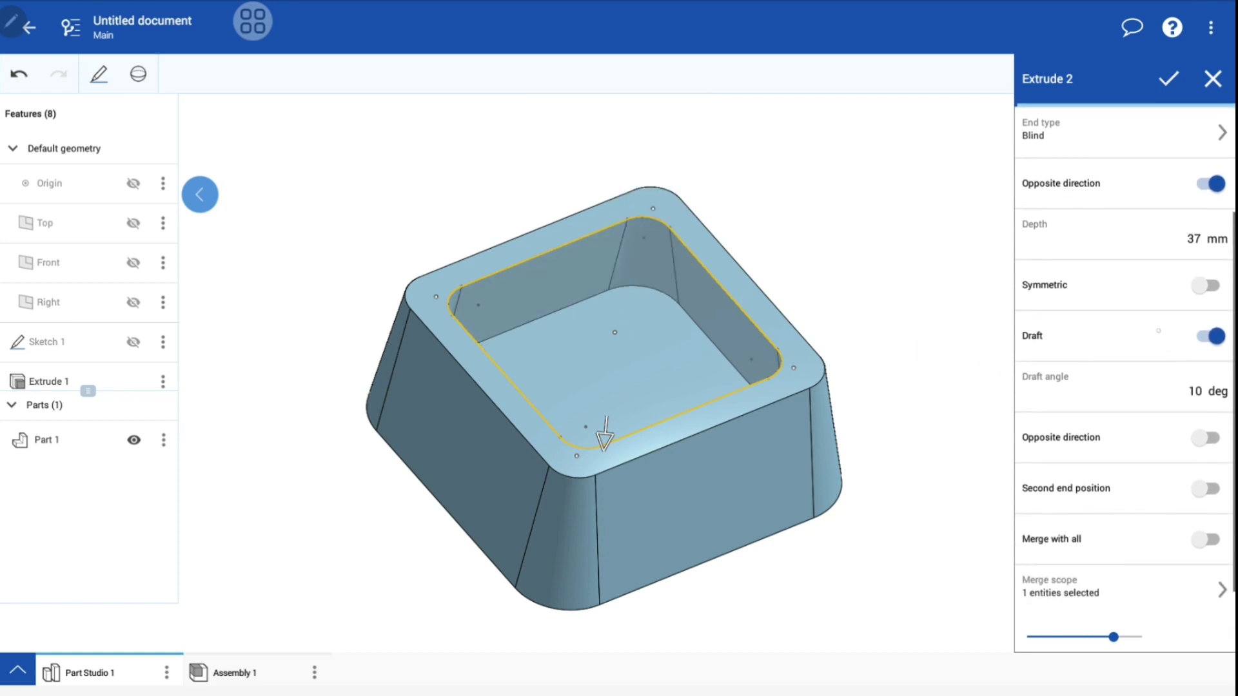
left_click(1207, 436)
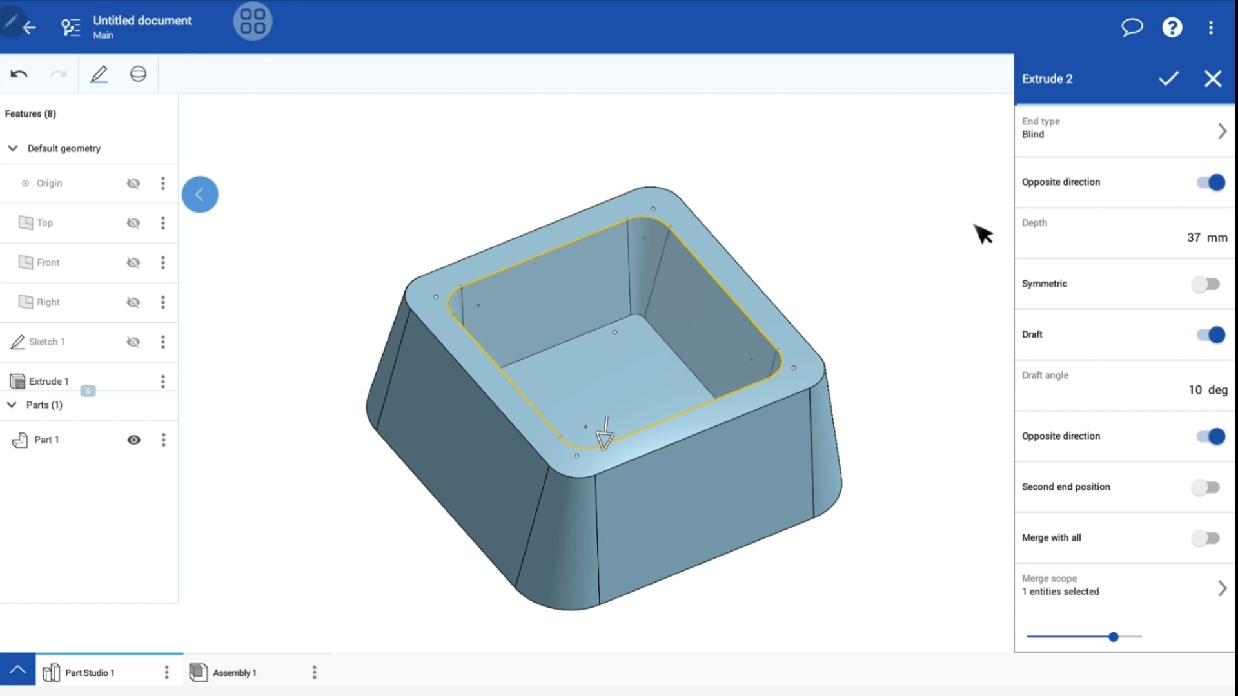
left_click(1168, 79)
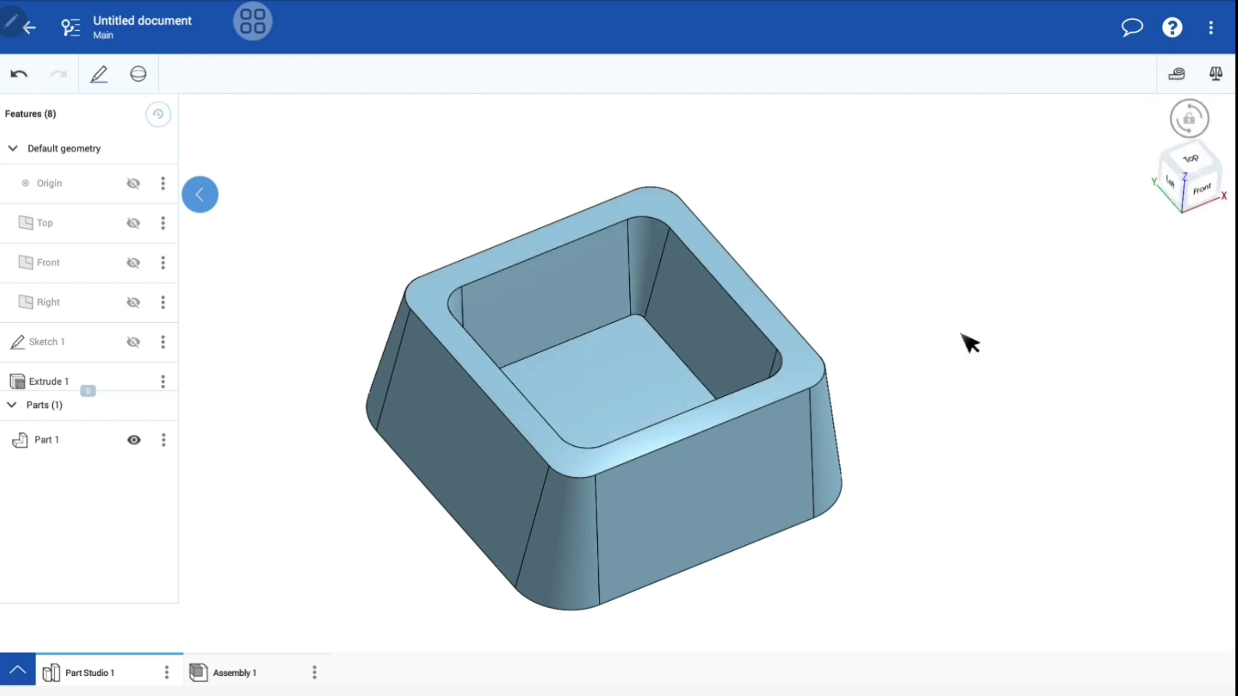
Select Part 1's bottom face, view it from Bottom, and start Sketch 3 on it.
right_click_drag(965, 481, 966, 258)
mouse_move(967, 387)
right_mouse_down()
mouse_move(967, 291)
mouse_move(967, 483)
mouse_move(967, 387)
right_mouse_up()
left_click(718, 385)
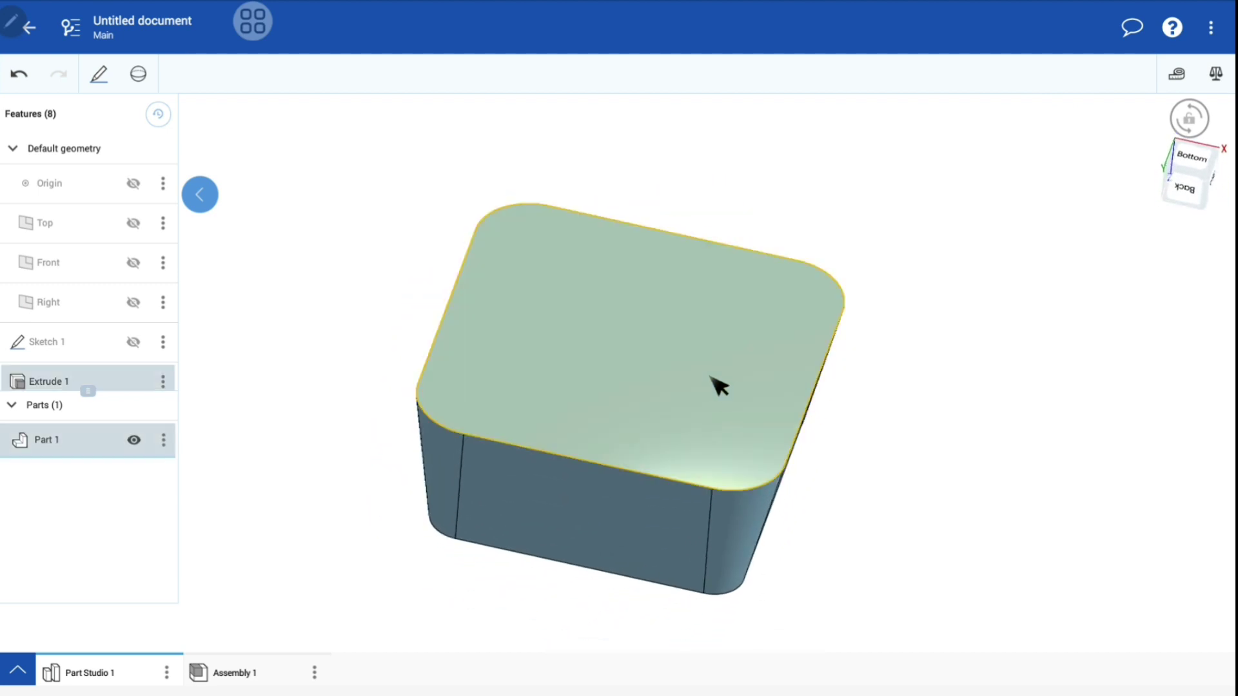
right_click_drag(875, 424, 921, 408)
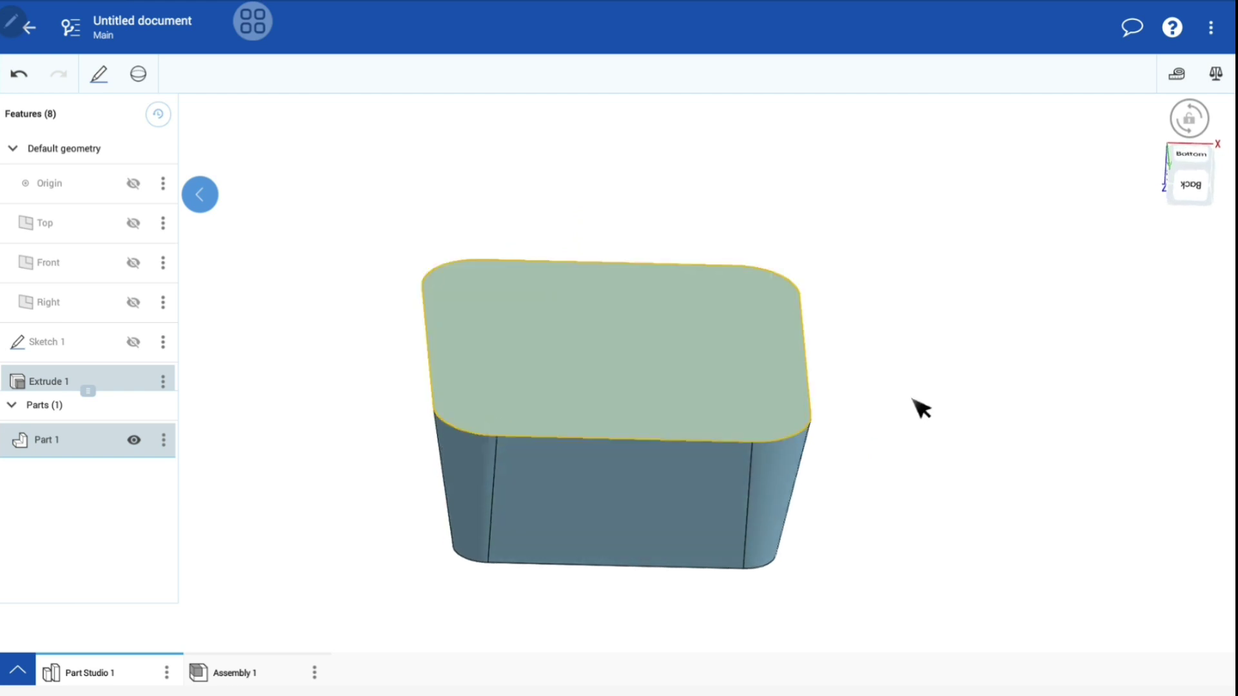
left_click(1189, 174)
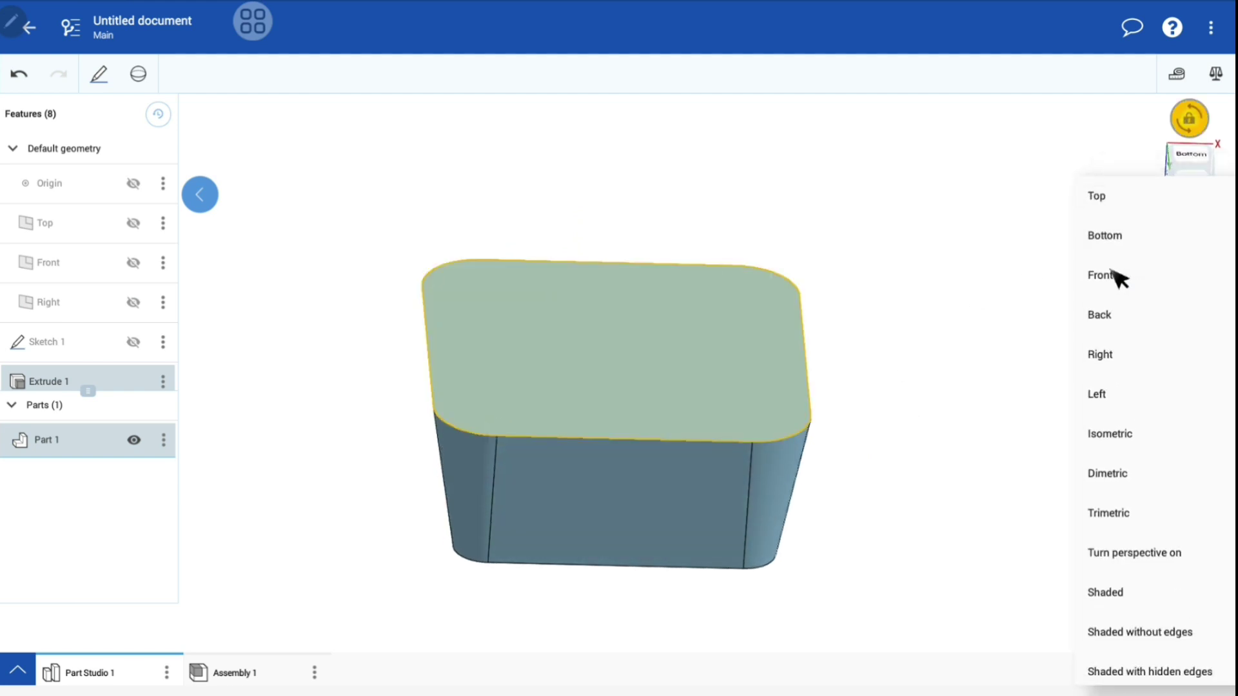
left_click(1112, 231)
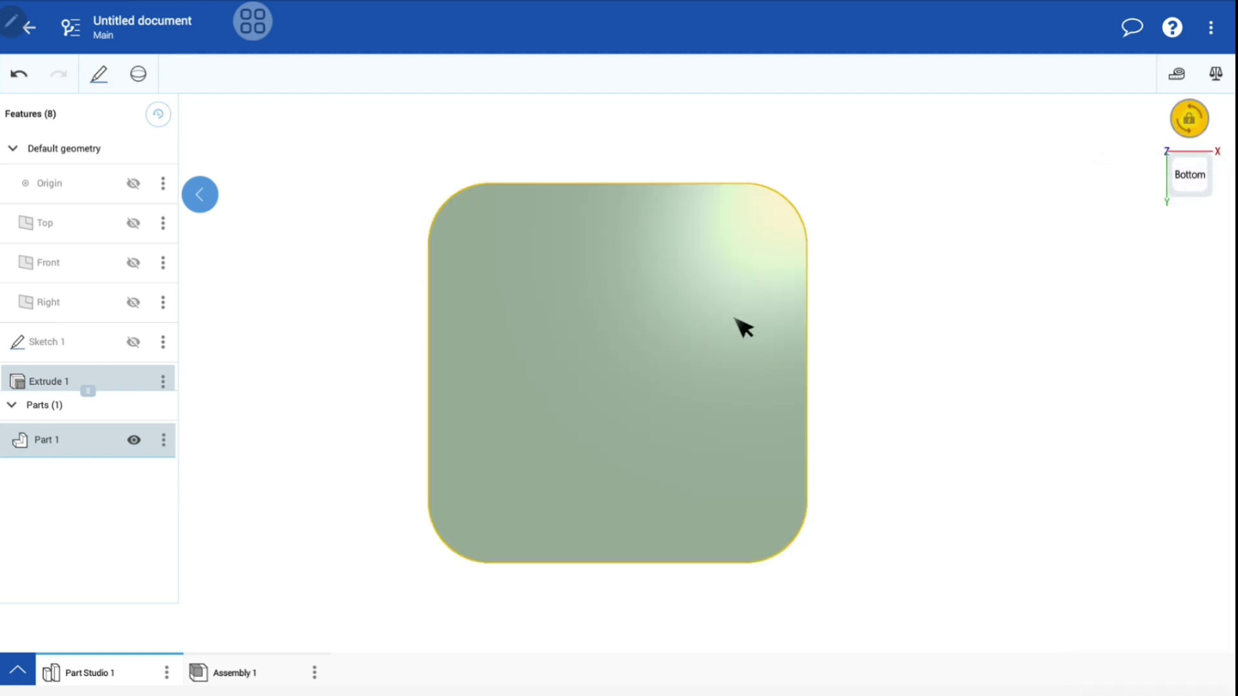
left_click(102, 75)
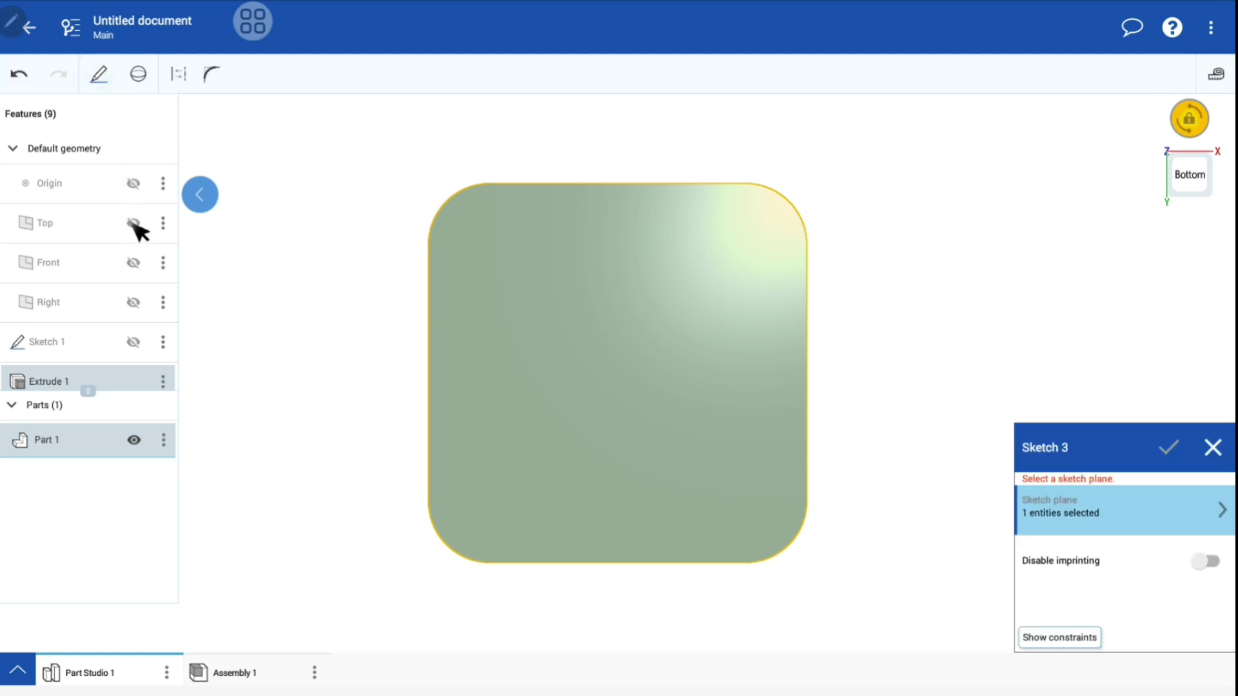
Draw a centre-point rectangle from the origin on the bottom face.
left_click(155, 128)
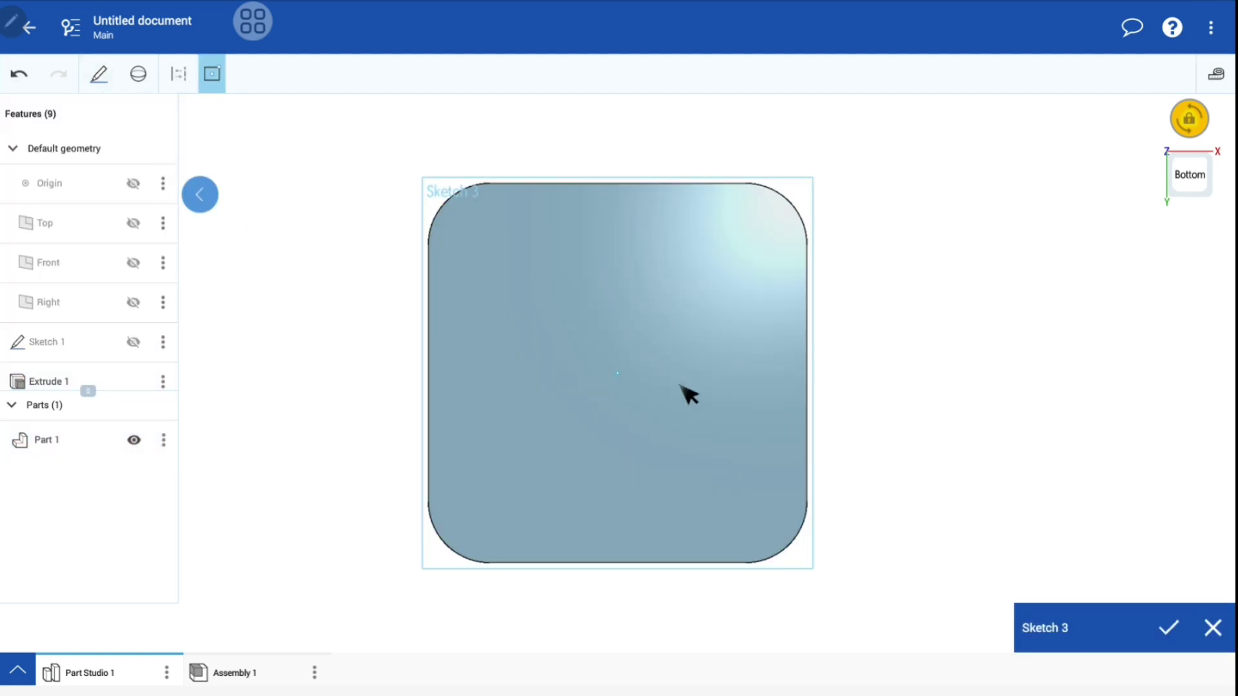
left_click(617, 373)
left_click(745, 245)
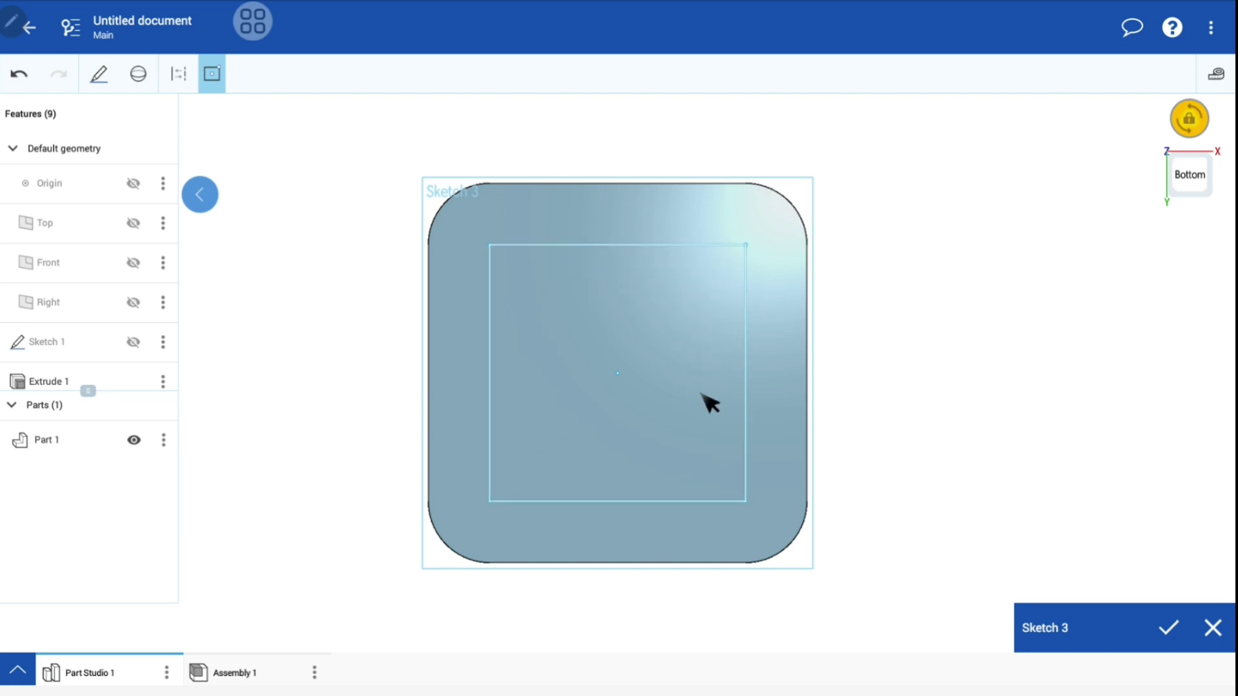
Round all four rectangle corners with a 9.7 radius and finish Sketch 3.
left_click(98, 74)
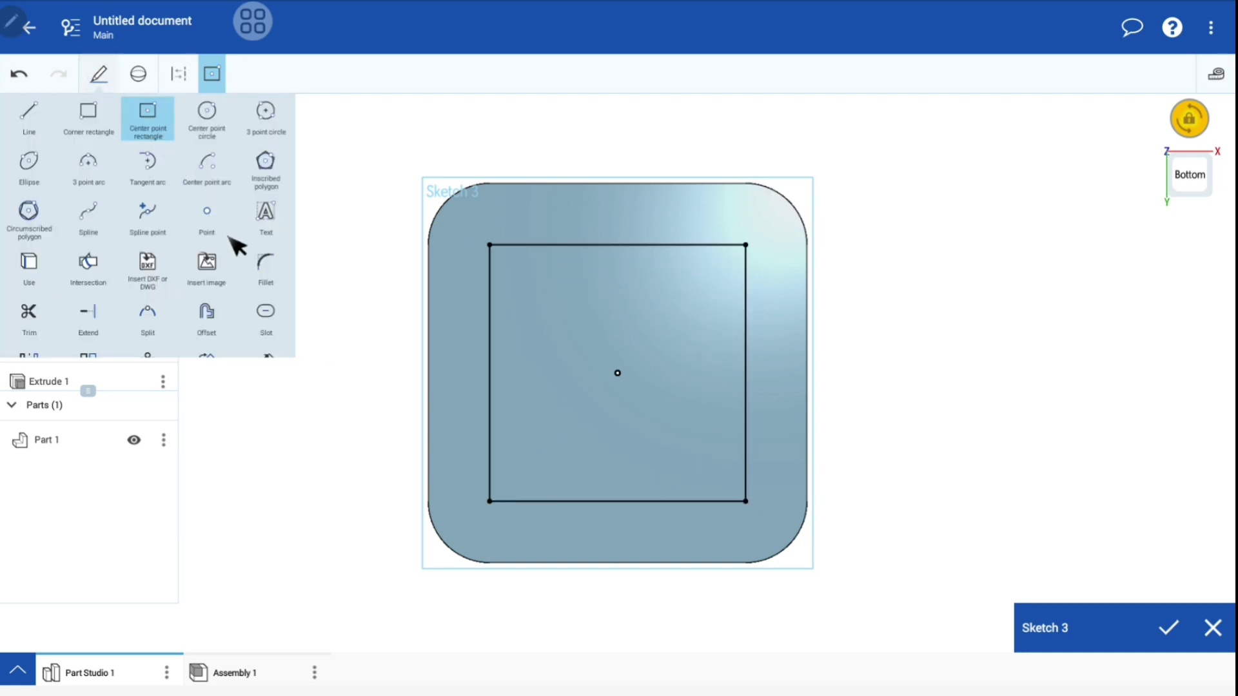
scroll(232, 190, "down", 2)
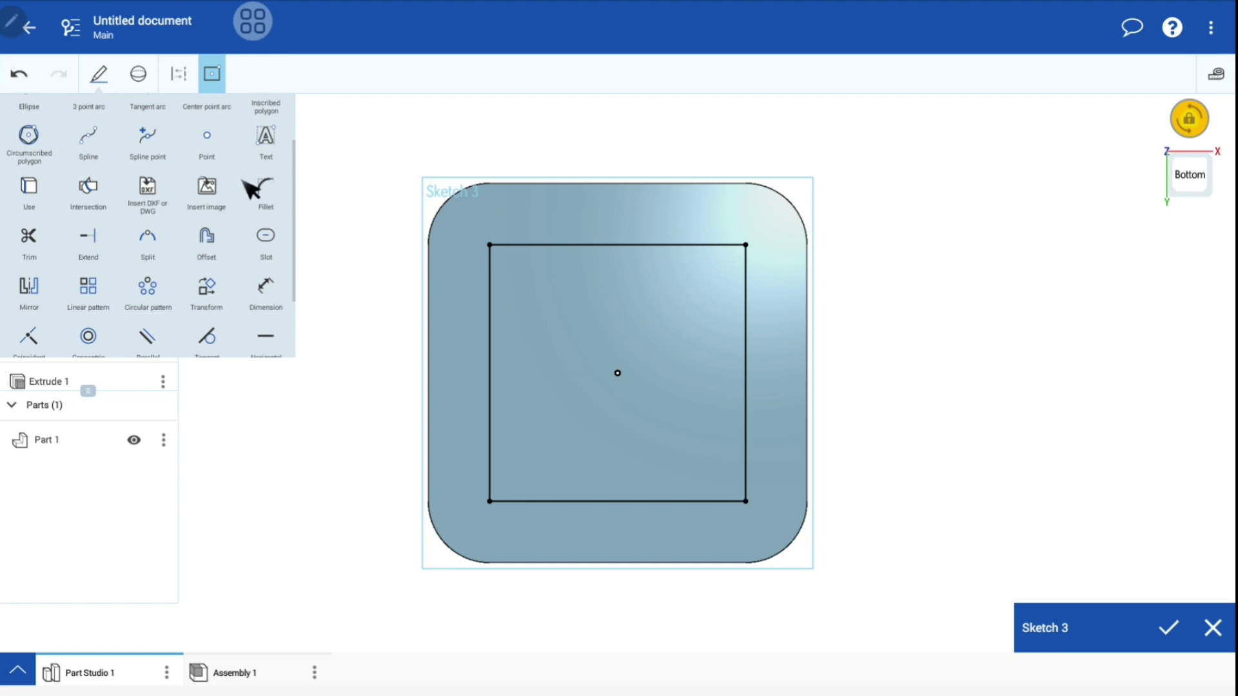
left_click(267, 190)
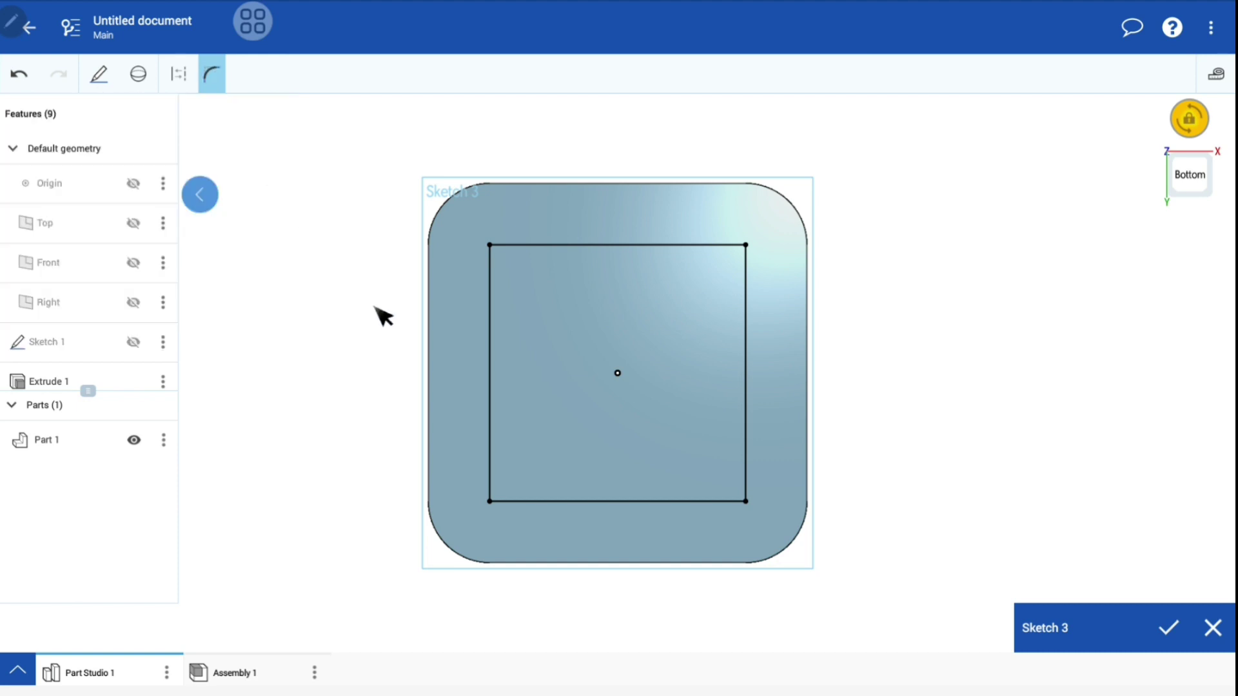
left_click(491, 246)
left_click(635, 204)
type("9")
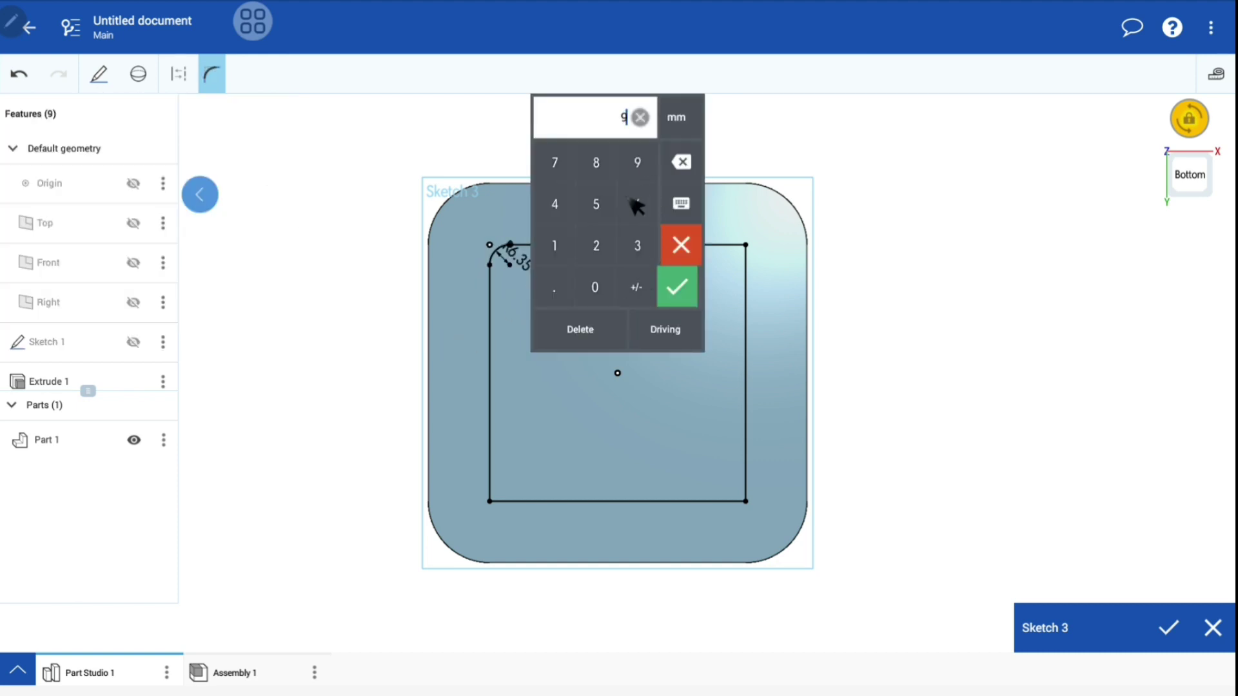
type(".7")
left_click(677, 287)
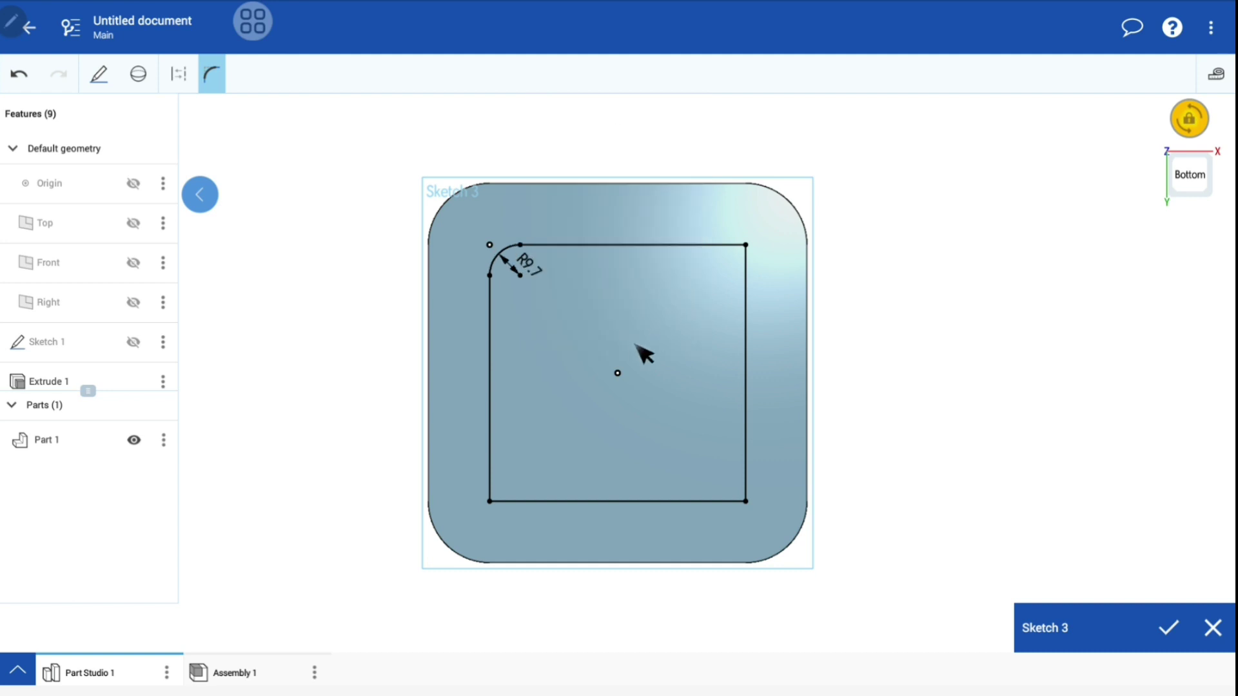
left_click(489, 501)
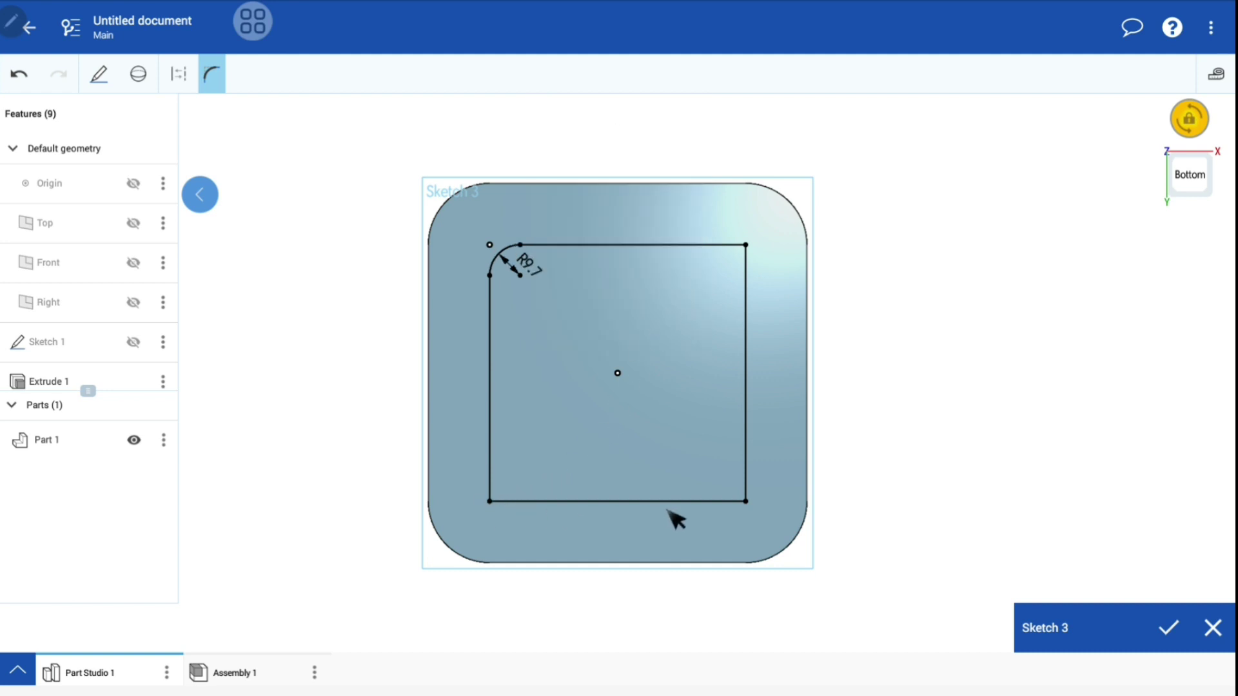
left_click(746, 501)
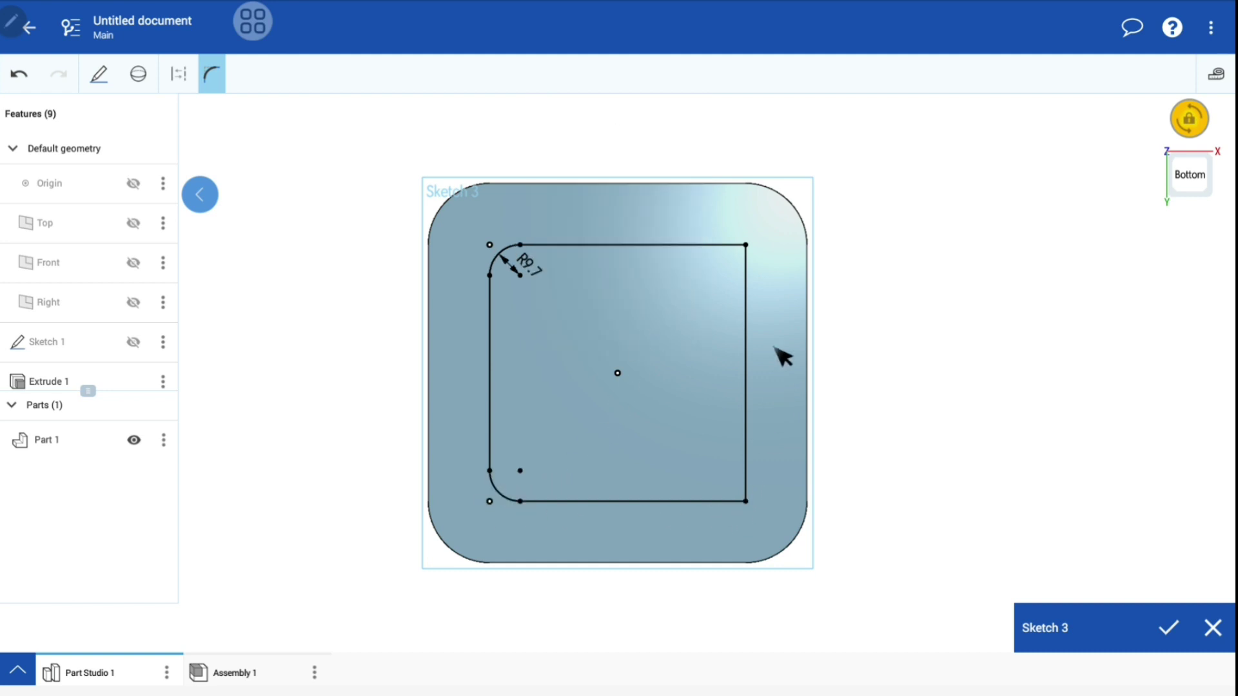
left_click(746, 245)
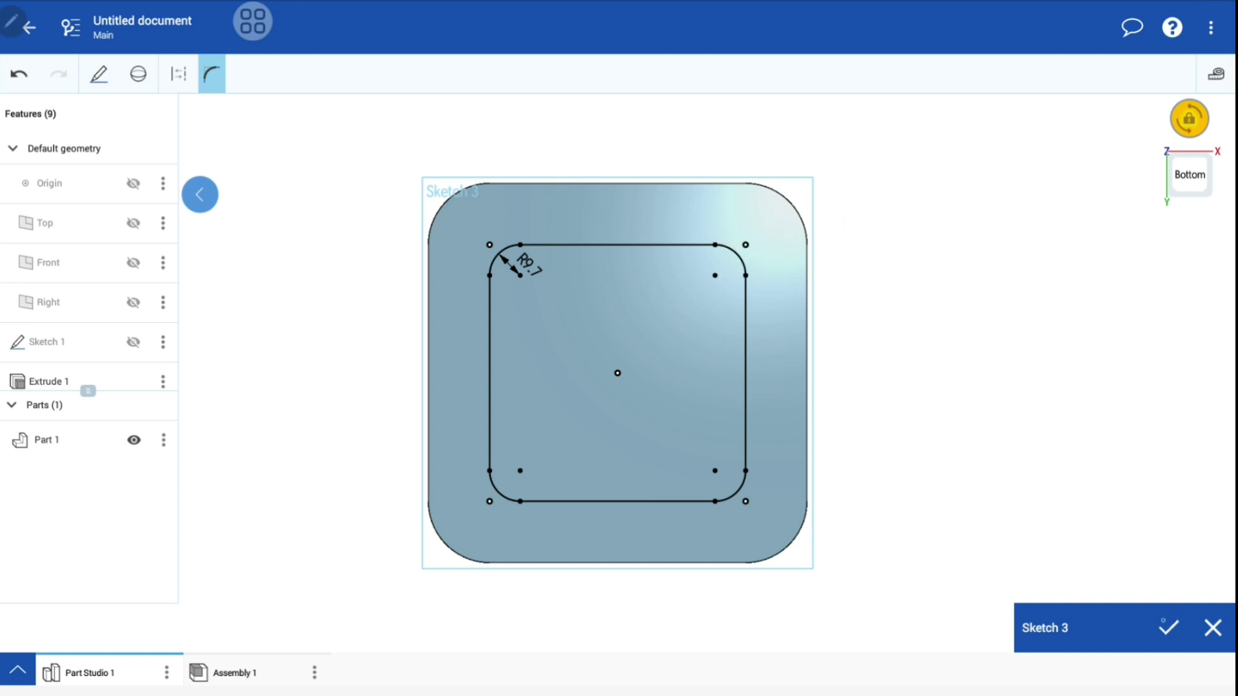
left_click(1166, 627)
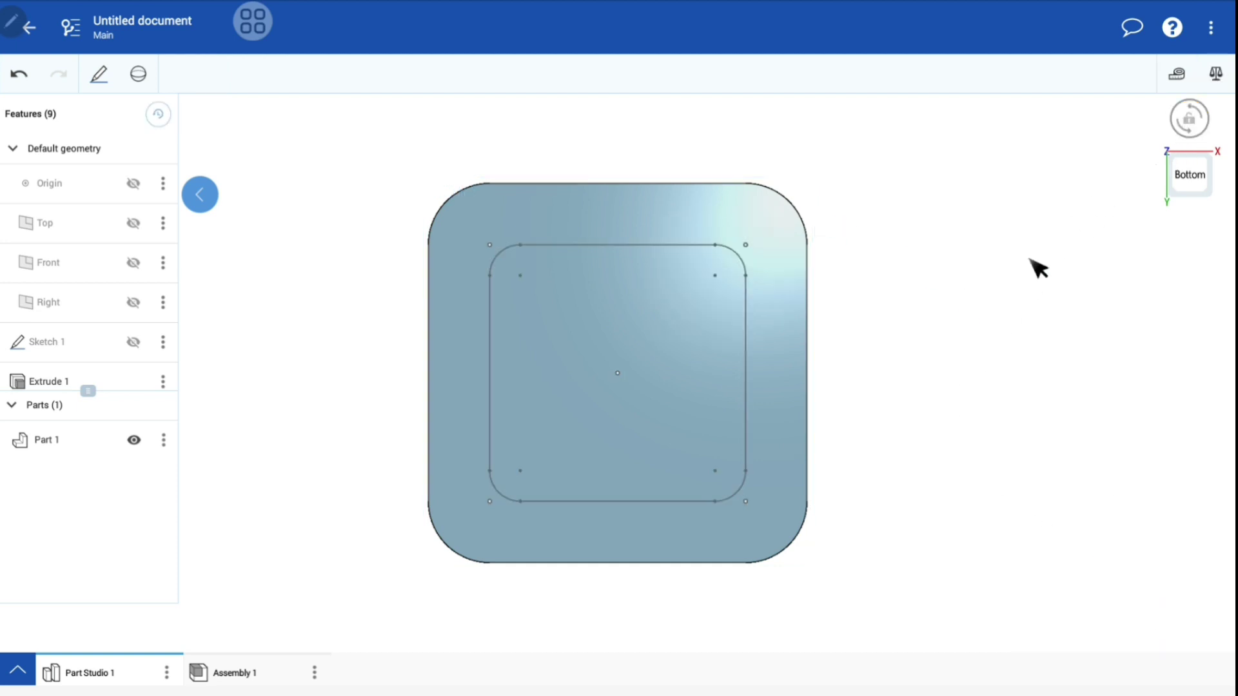
Extrude-remove the rounded rectangle 2 mm deep into the bottom face as Extrude 3.
right_click_drag(913, 481, 935, 368)
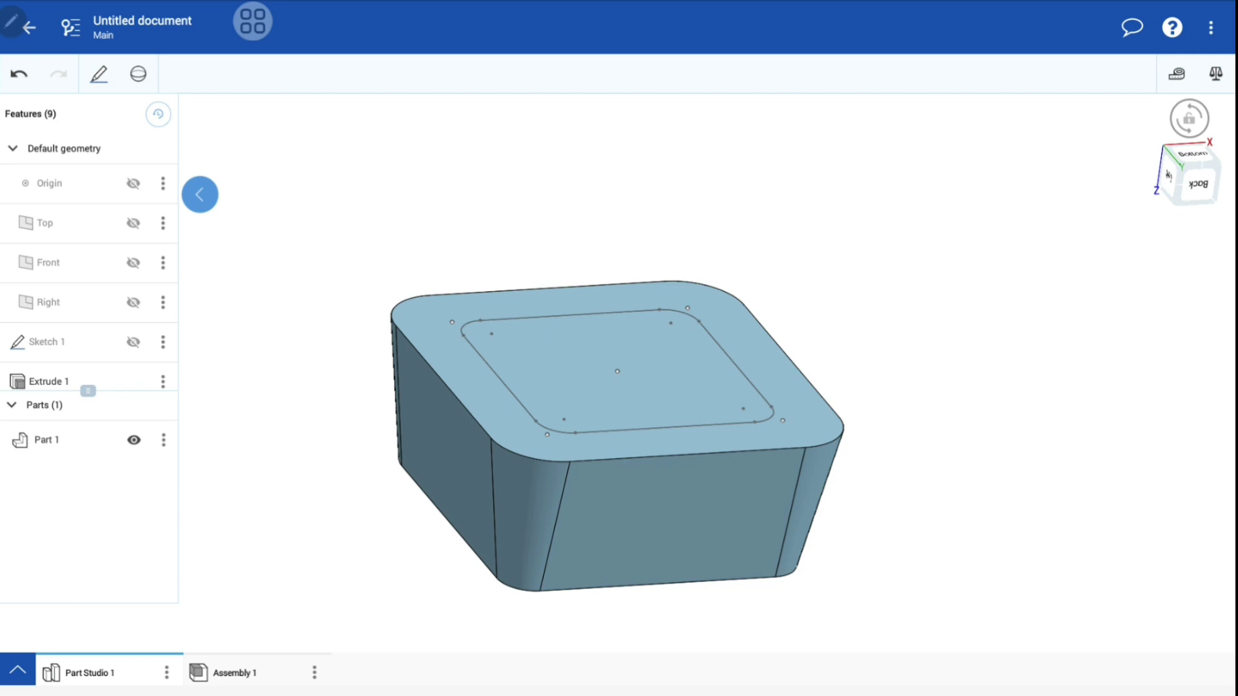
scroll(836, 488, "up", 2)
scroll(836, 488, "up", 1)
left_click(139, 75)
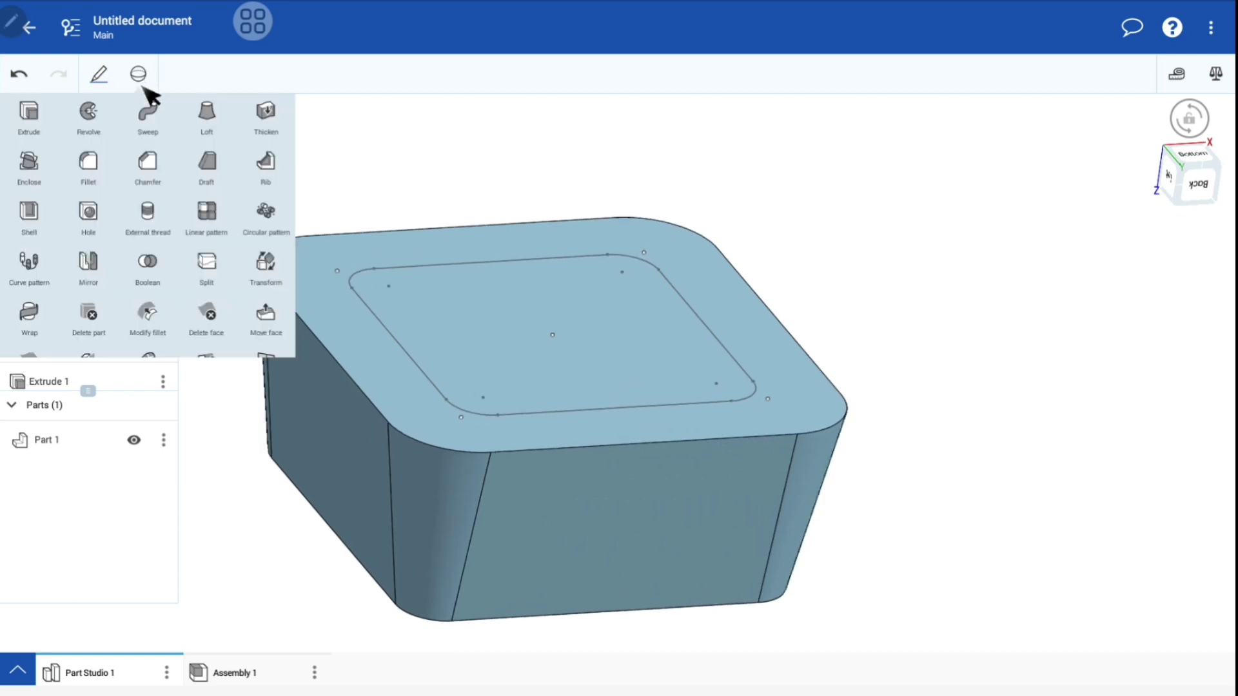
left_click(38, 121)
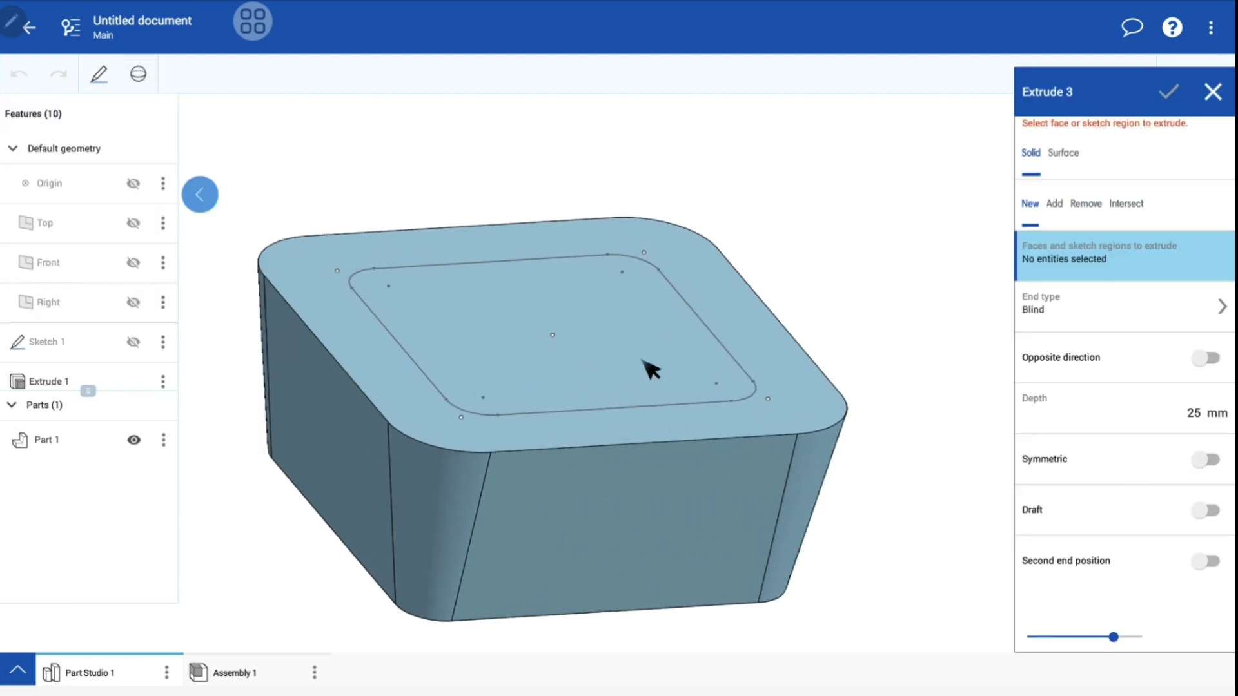
left_click(1085, 203)
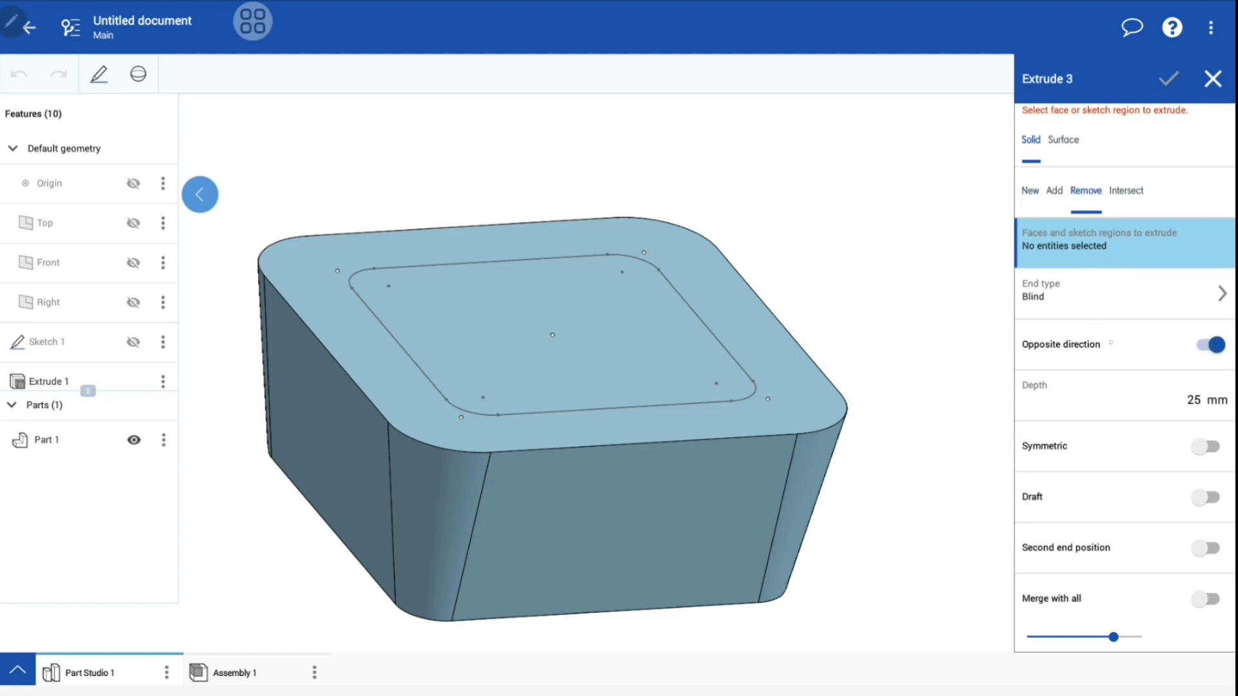
left_click(1162, 397)
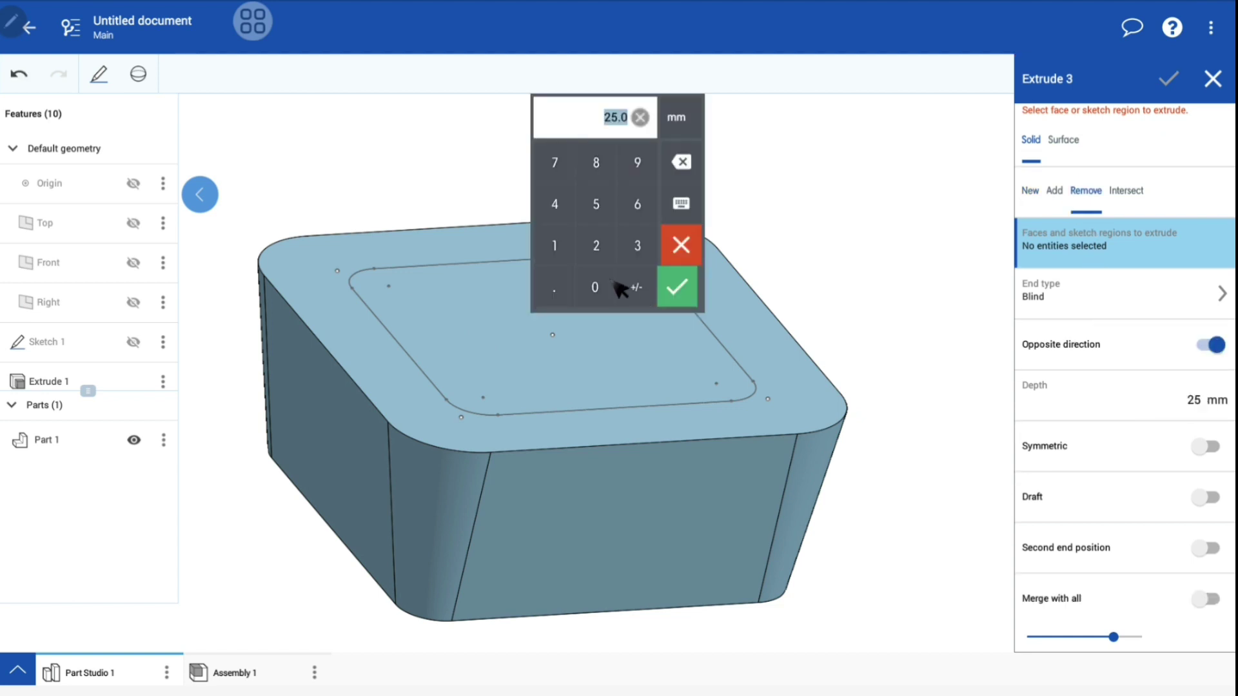
left_click(598, 250)
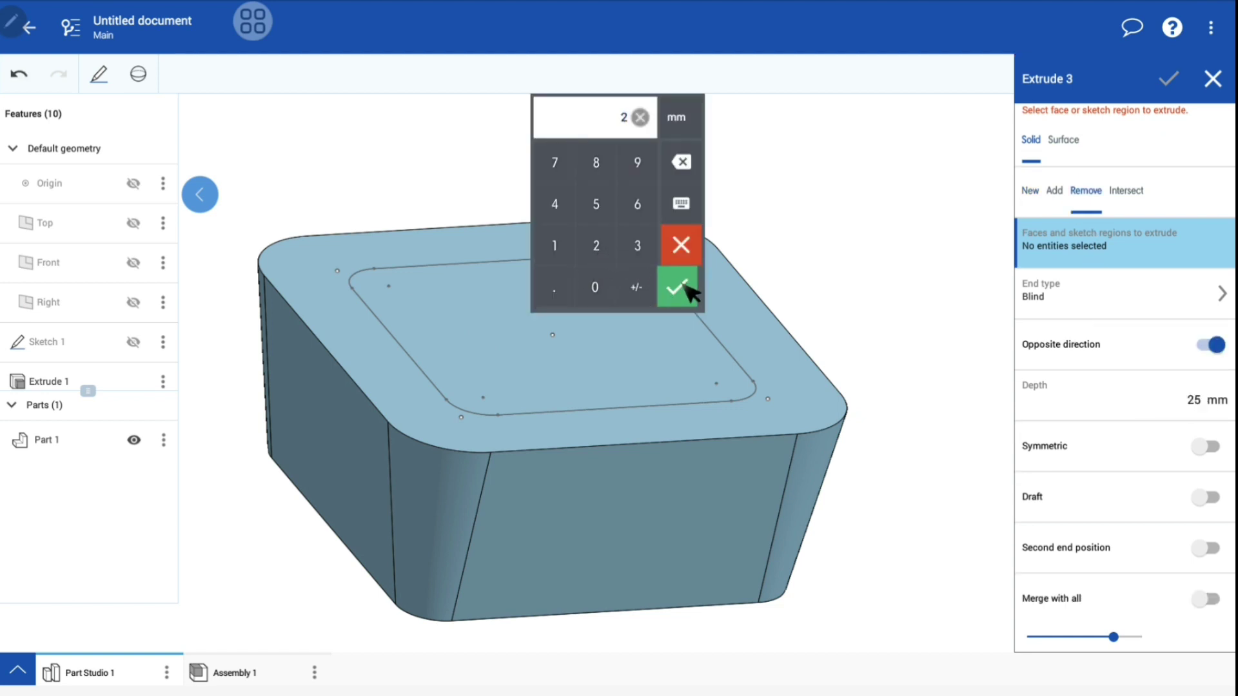
left_click(677, 287)
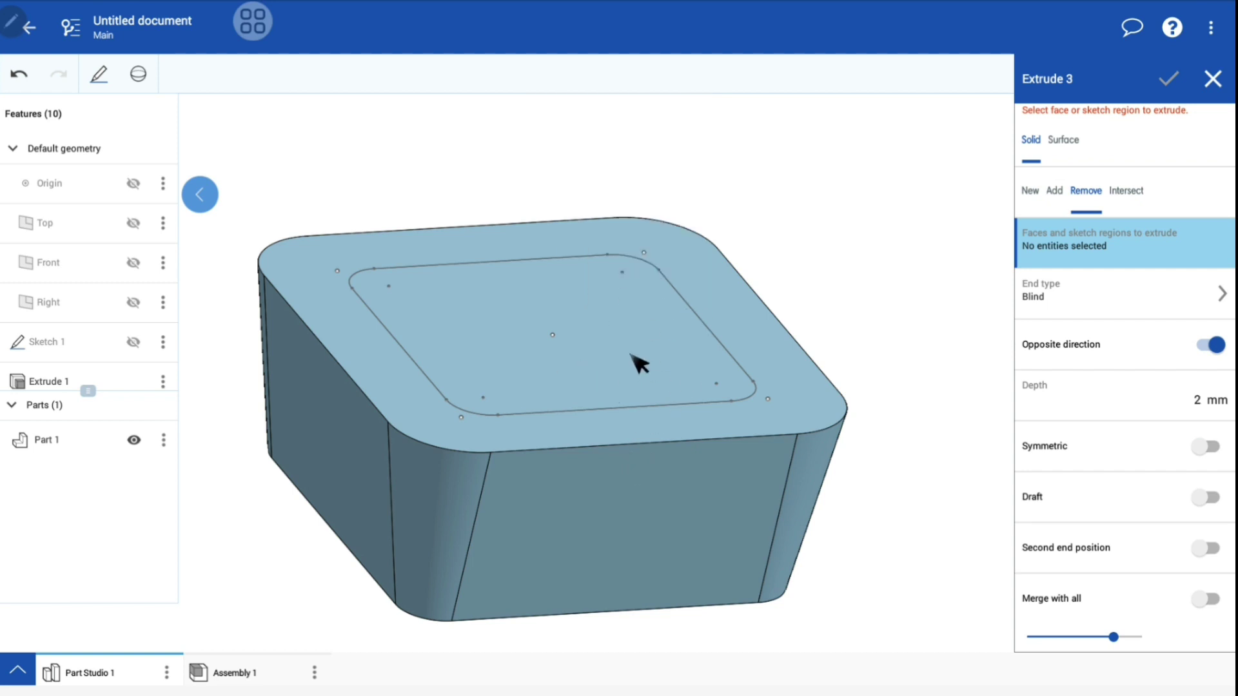
left_click(686, 354)
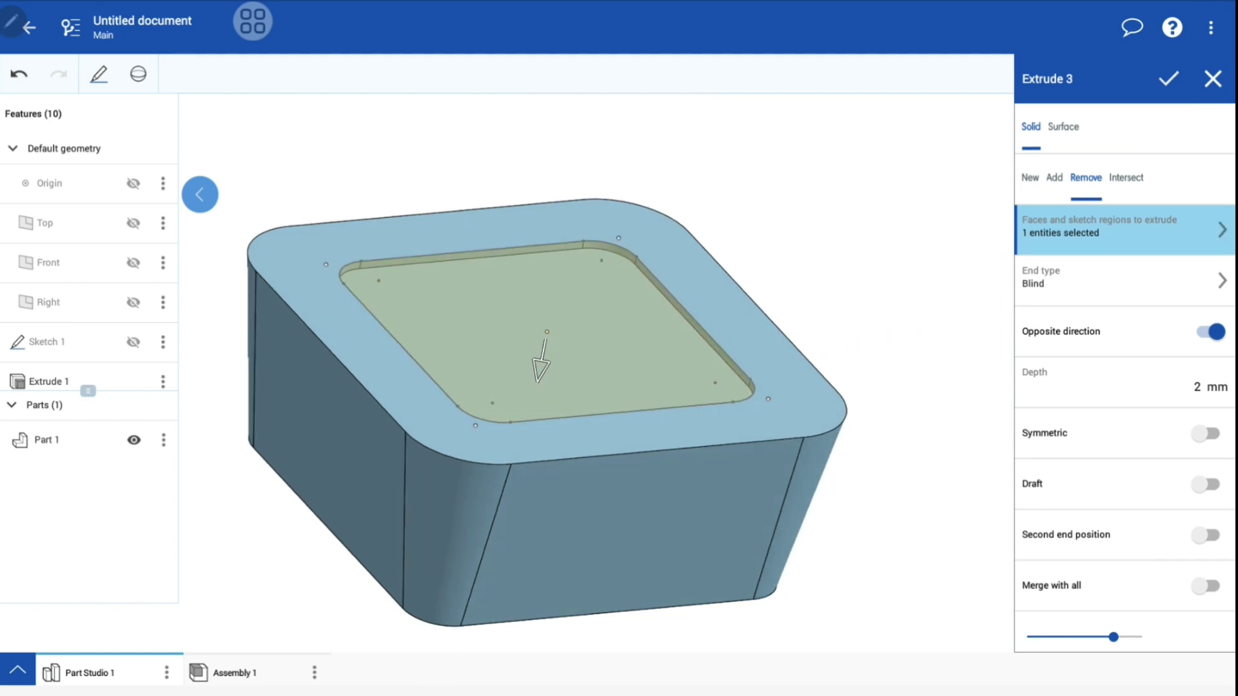
left_click(1168, 78)
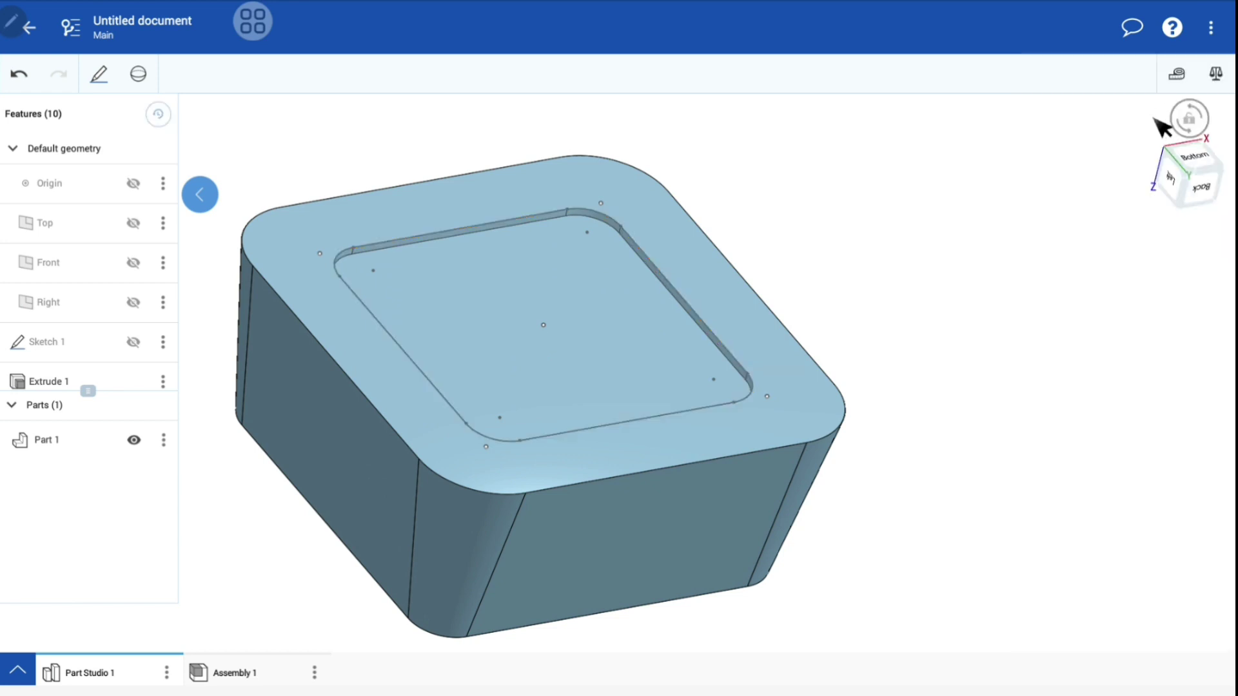
left_click_drag(1036, 199, 1006, 361)
Start a sketch on the Front plane in front view and project the top front edge into it.
mouse_move(644, 322)
left_mouse_down()
mouse_move(644, 193)
mouse_move(709, 225)
mouse_move(645, 387)
left_mouse_up()
left_click(1193, 193)
left_click_drag(902, 290, 915, 435)
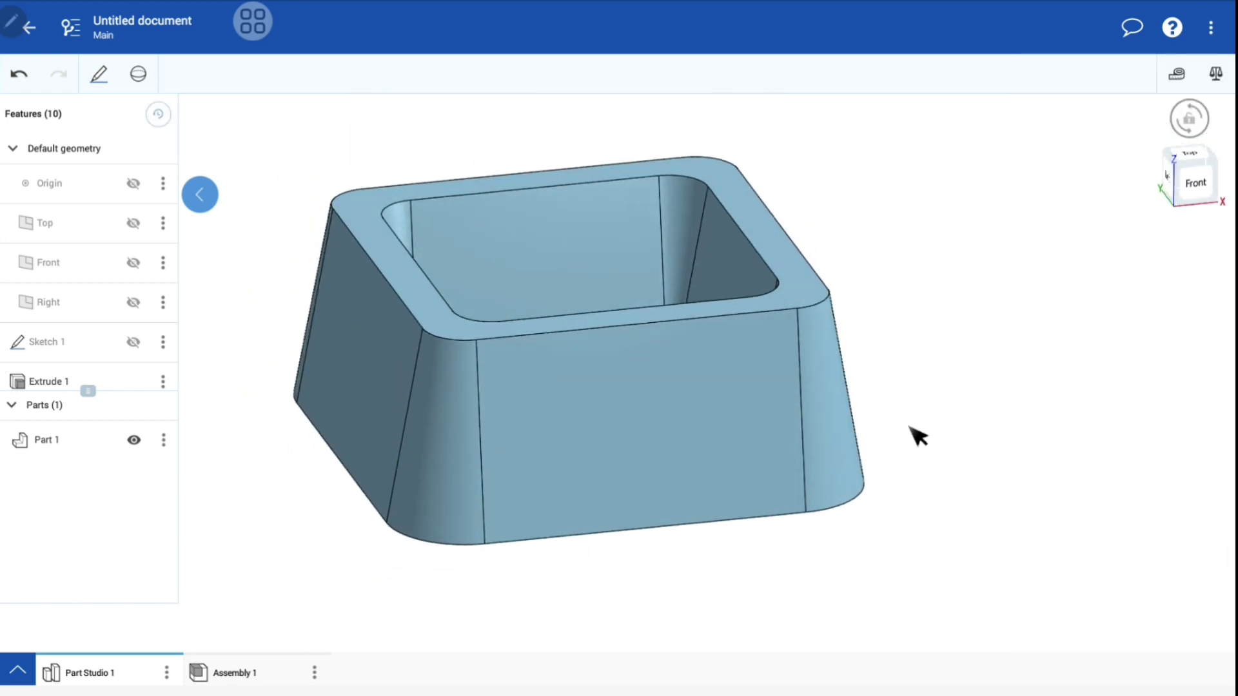
left_click(89, 277)
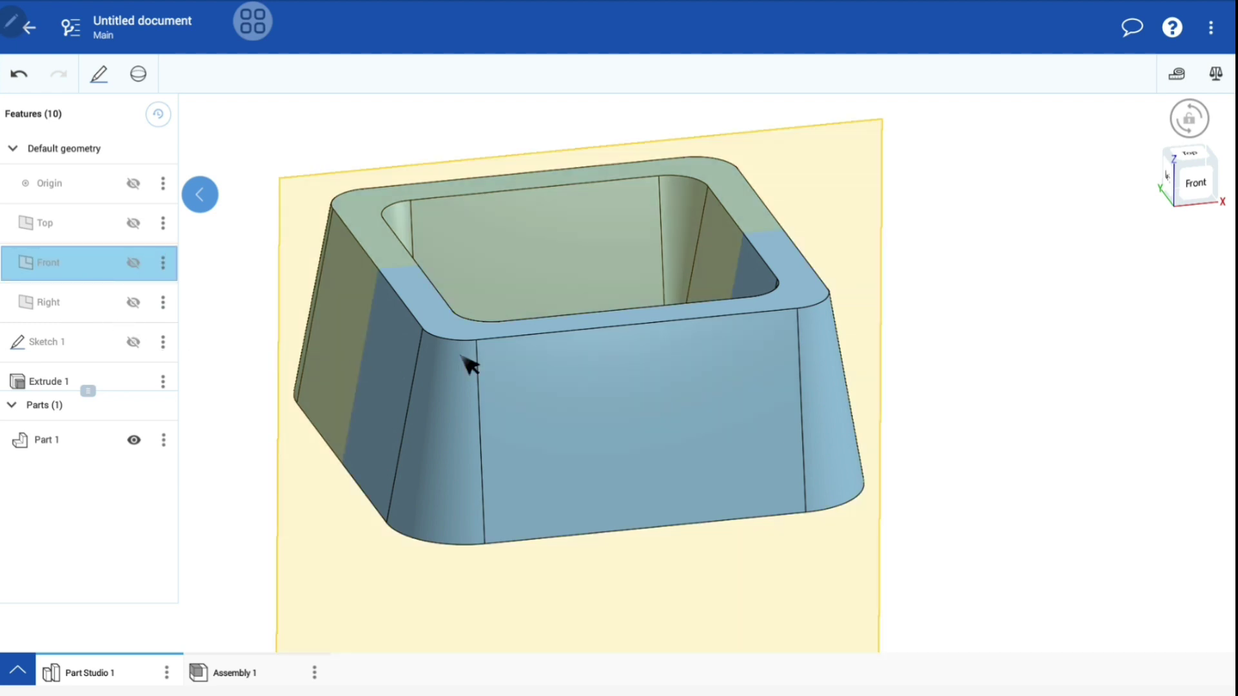
right_click(1197, 180)
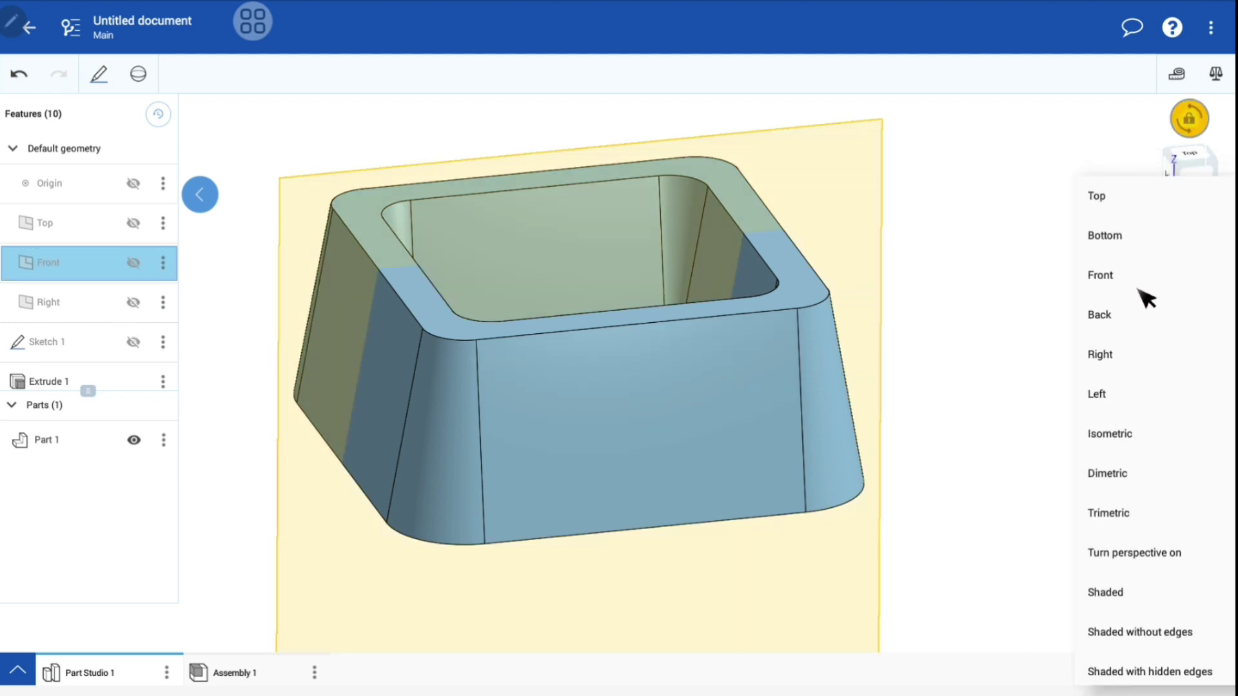
left_click(1110, 278)
scroll(602, 250, "up", 3)
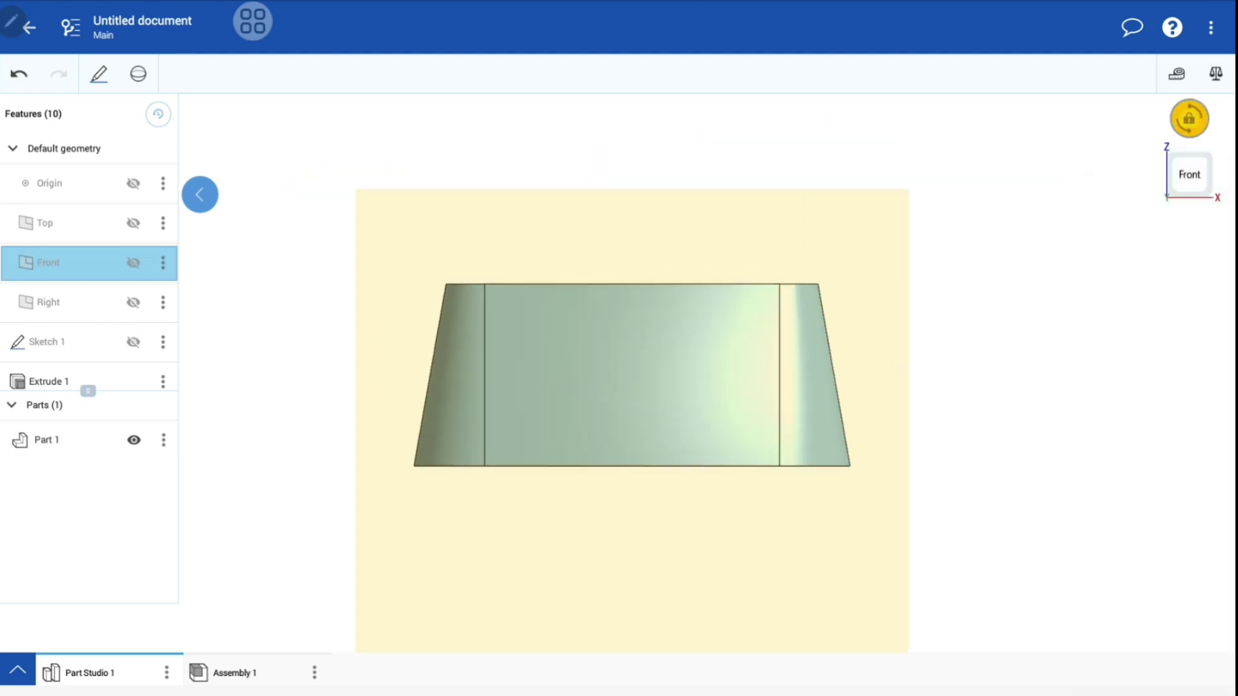
scroll(601, 250, "up", 3)
scroll(602, 250, "up", 1)
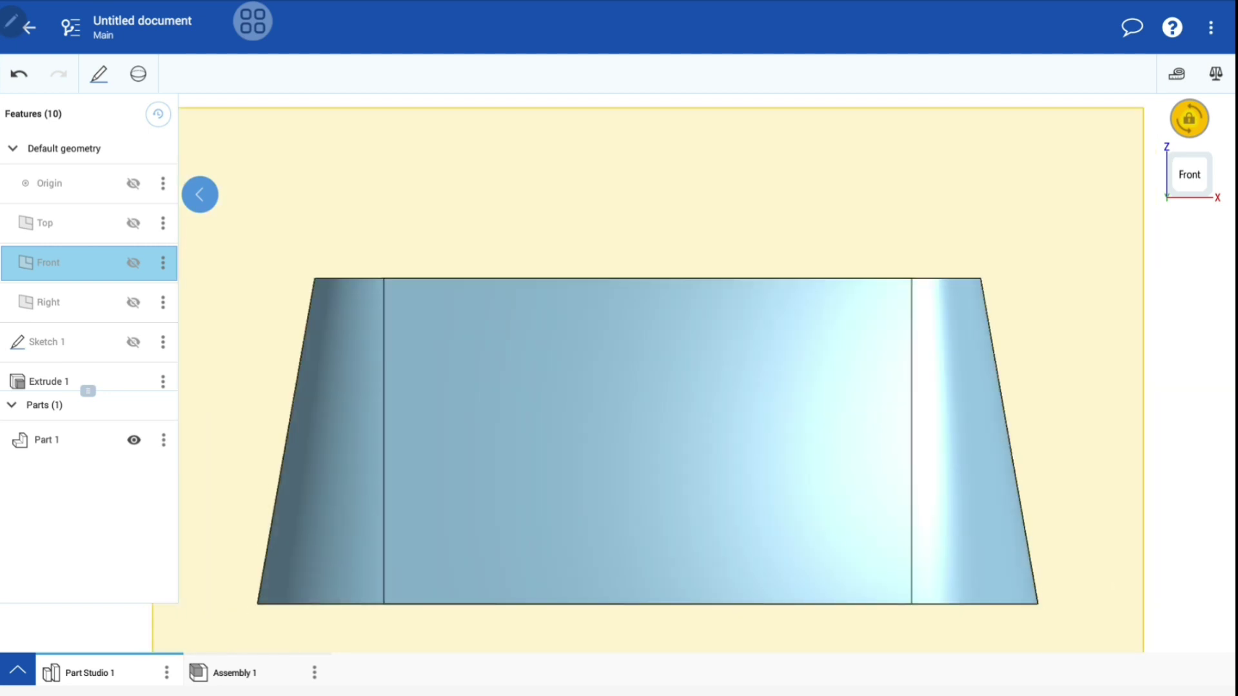
left_click(113, 66)
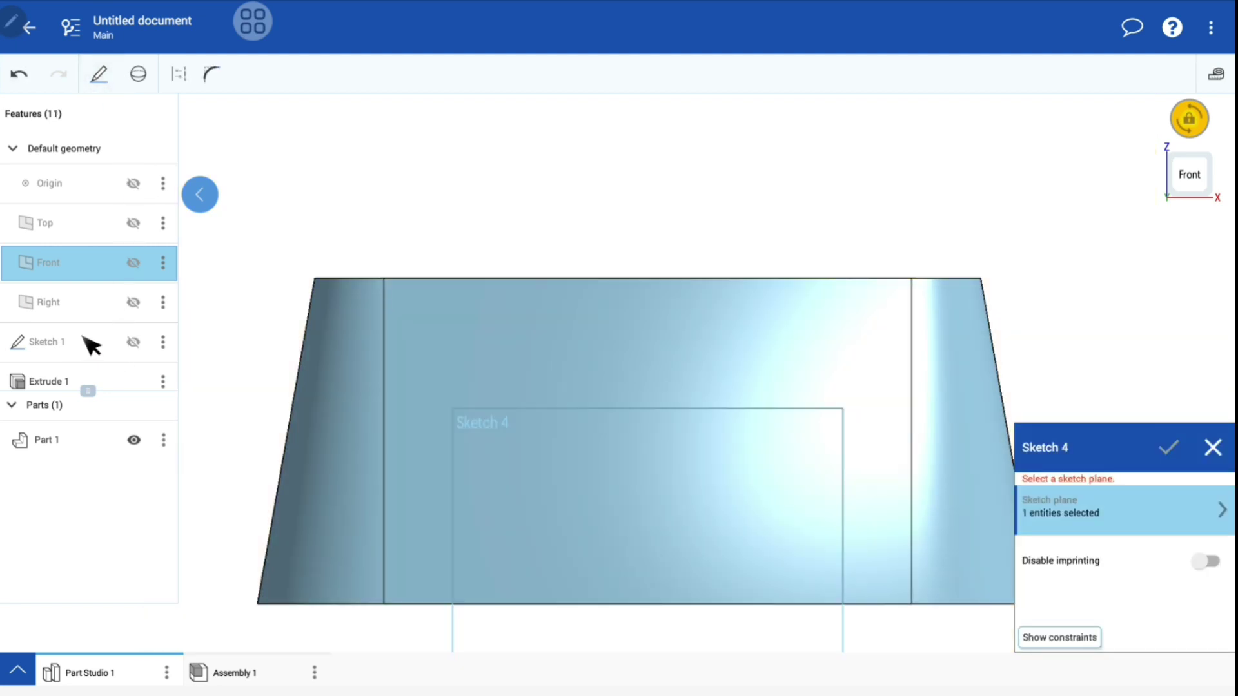
left_click(27, 264)
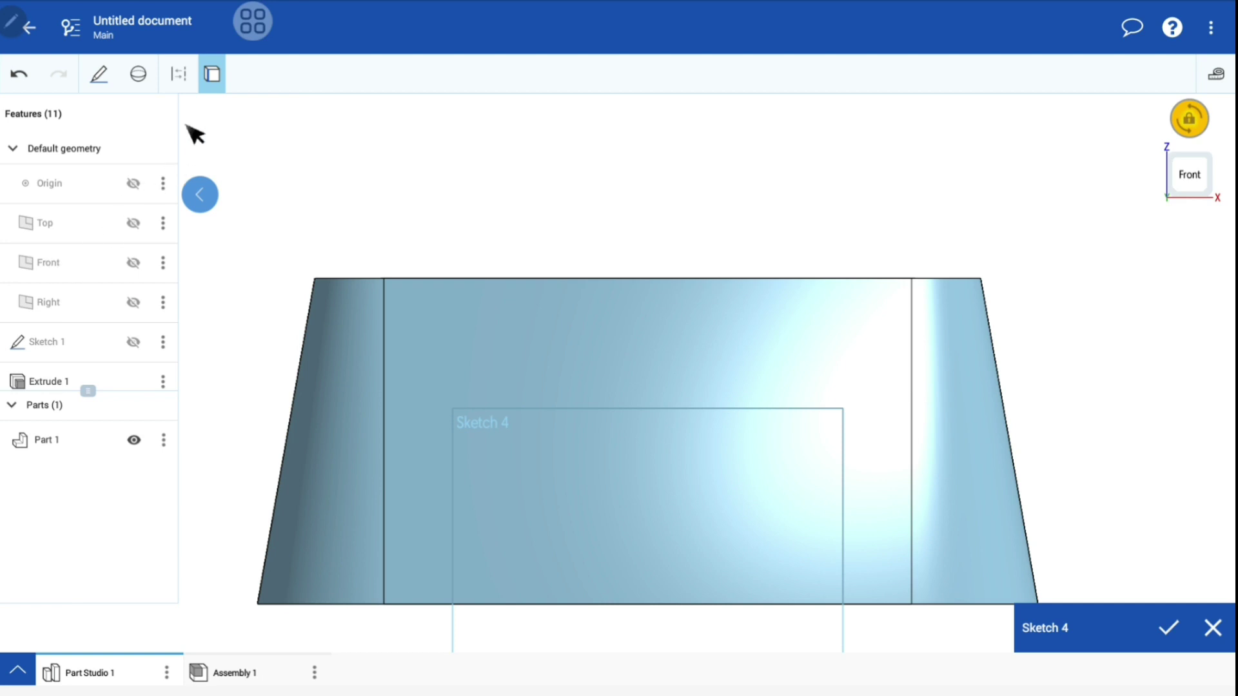
left_click(183, 77)
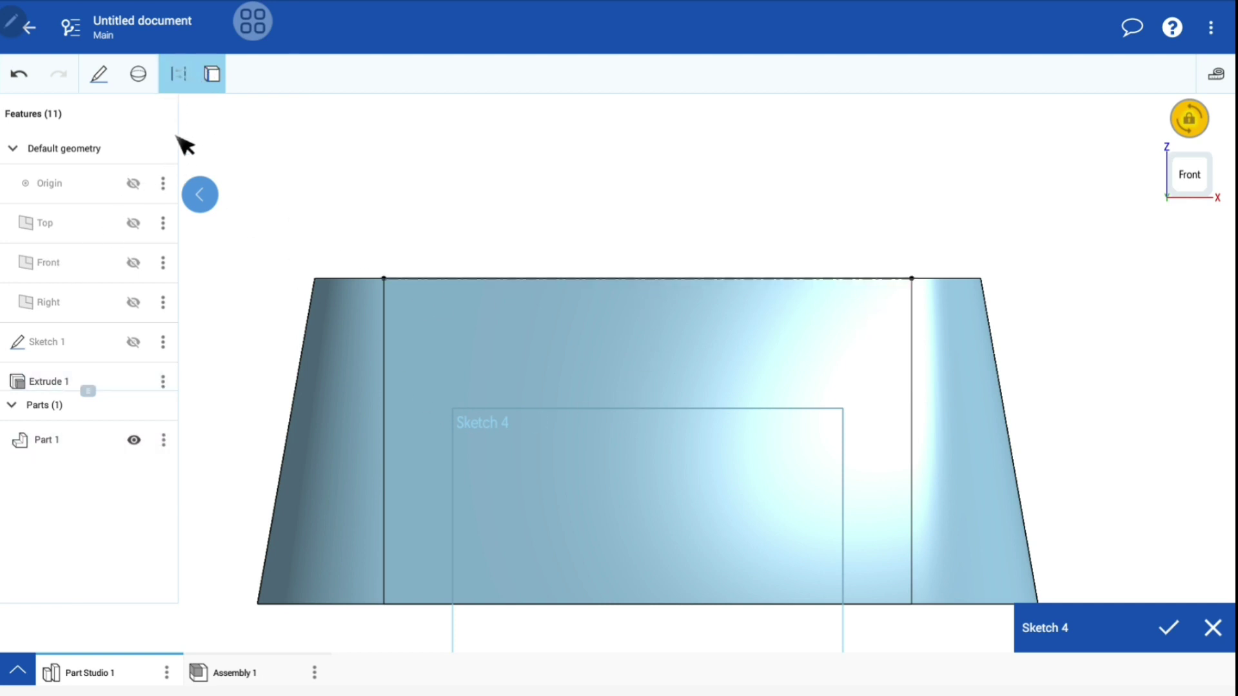
Draw a circle centred on the top edge's midpoint, dimension it Ø10, and accept Sketch 4.
left_click(102, 76)
left_click(206, 111)
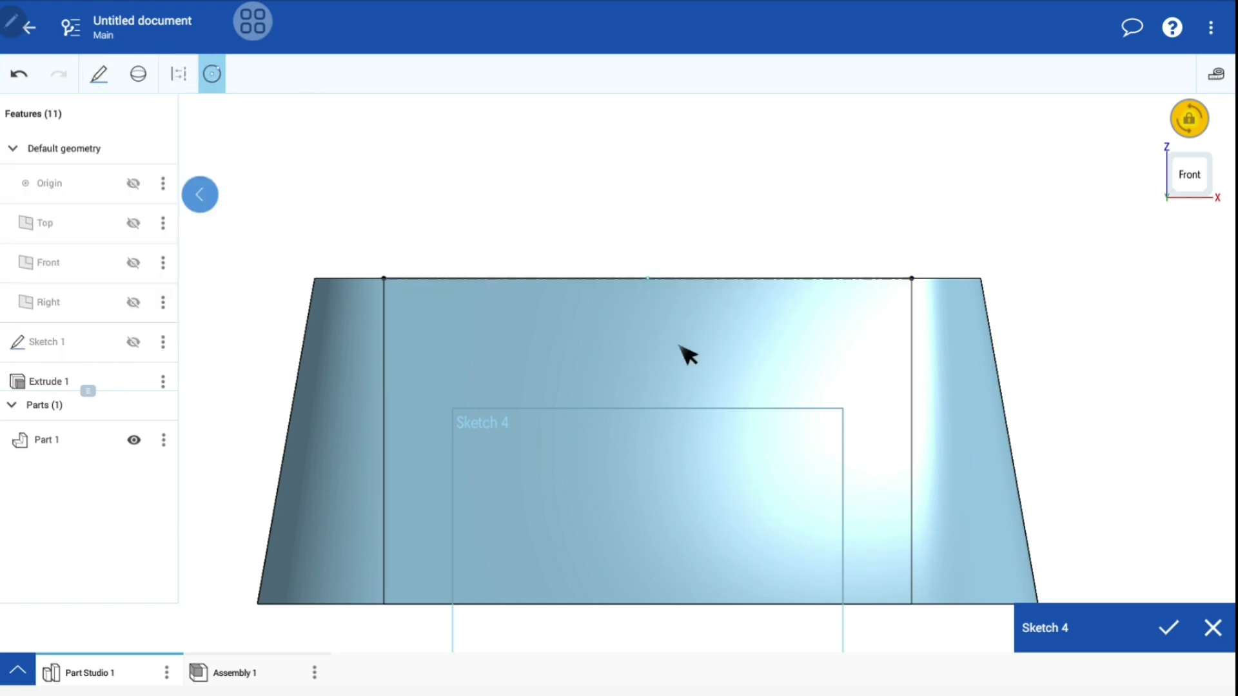
left_click(648, 278)
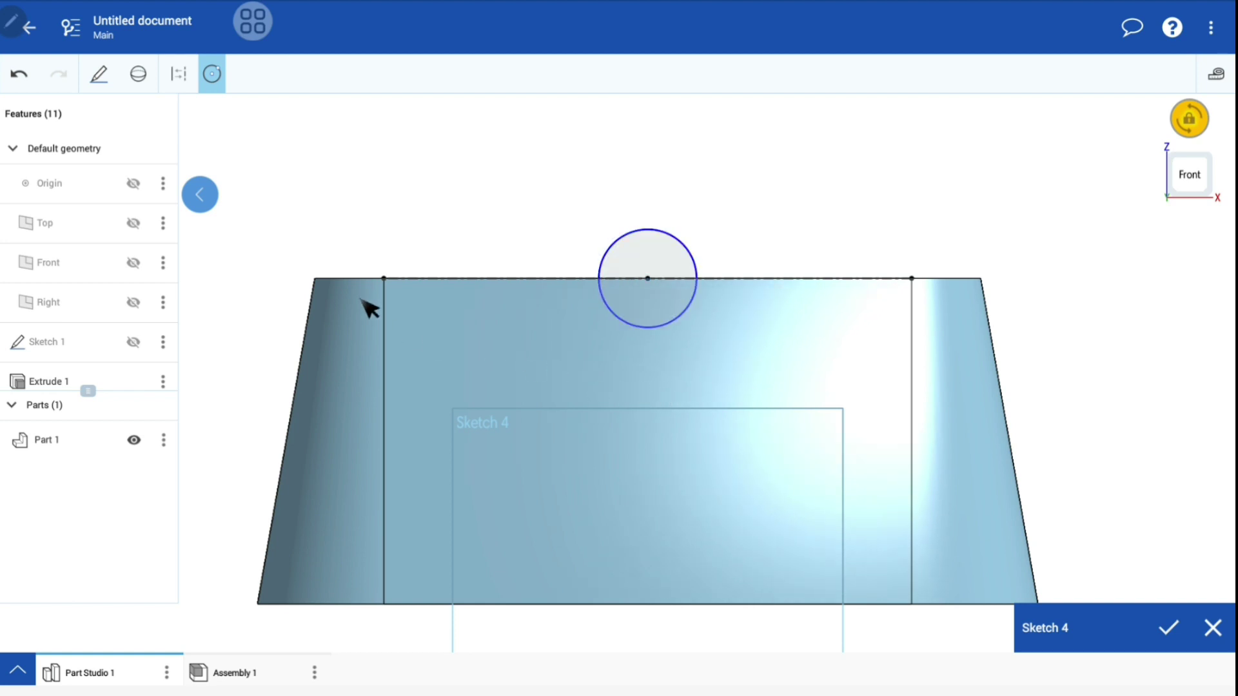
left_click(103, 75)
scroll(219, 213, "down", 2)
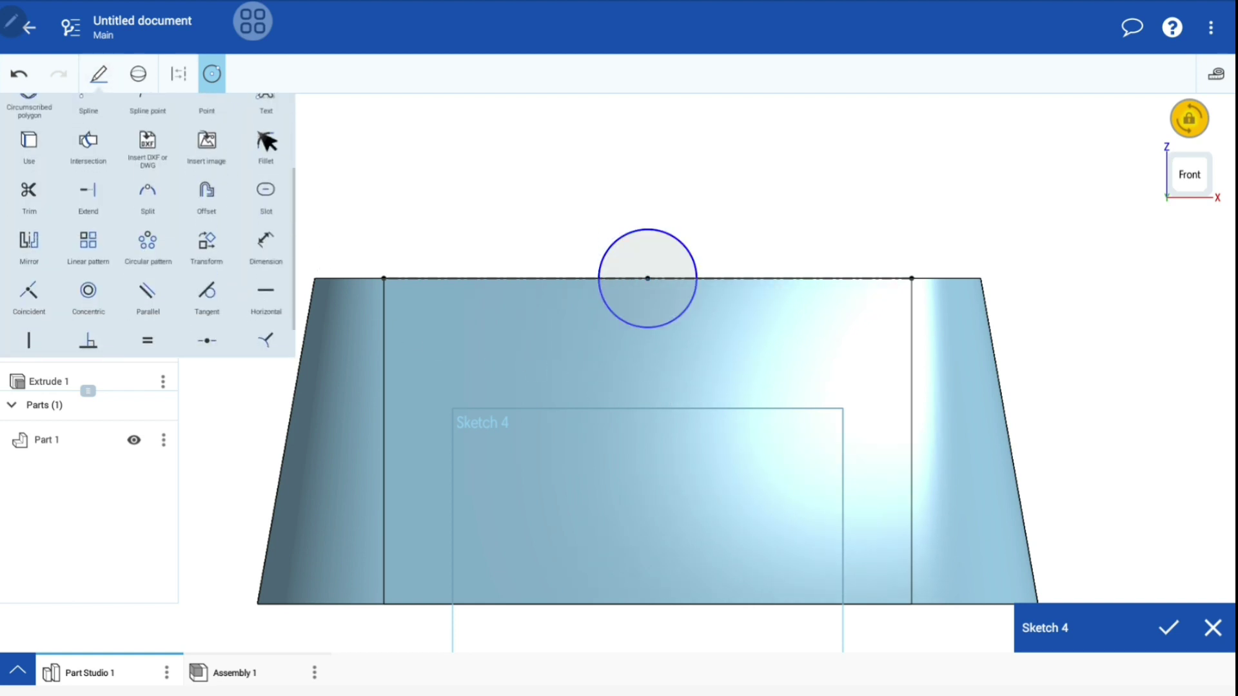
left_click(271, 247)
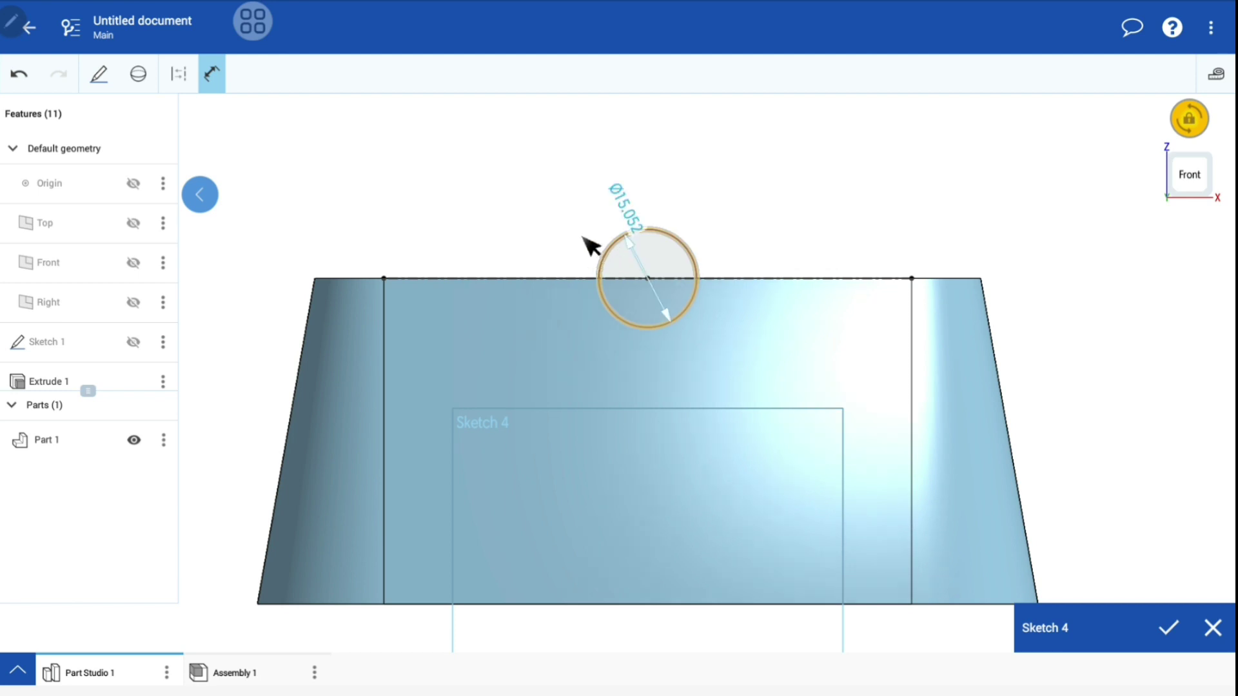
left_click(687, 297)
type("10")
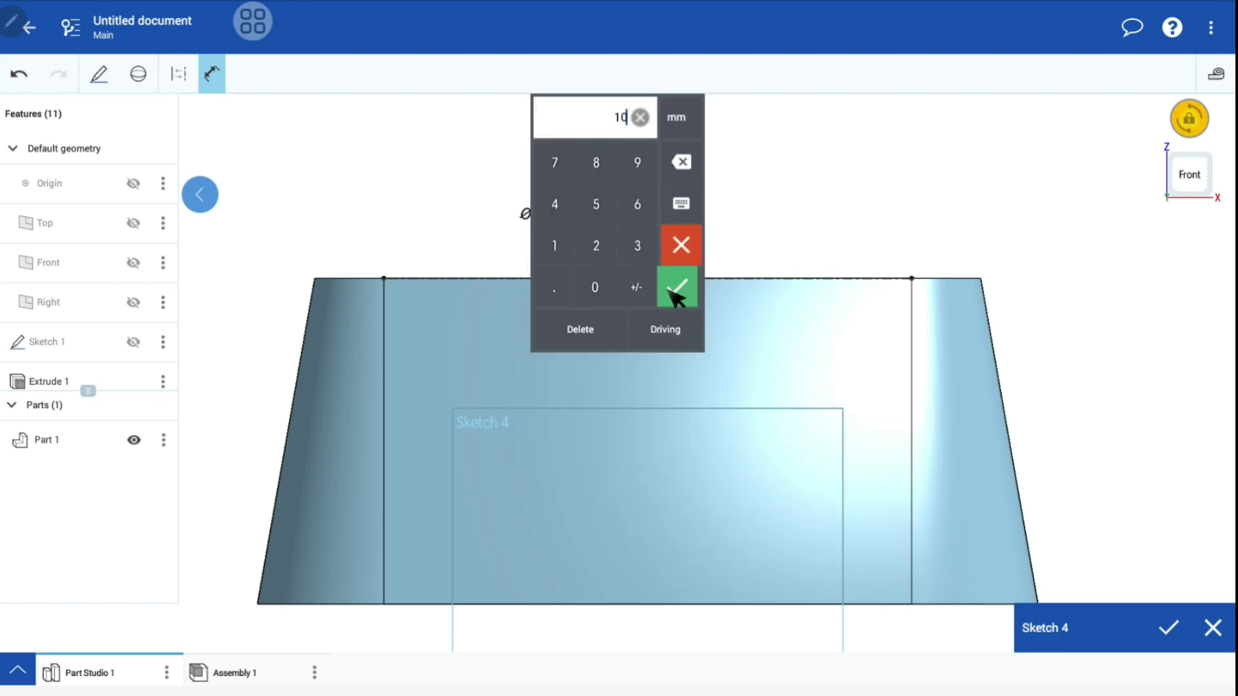
left_click(676, 293)
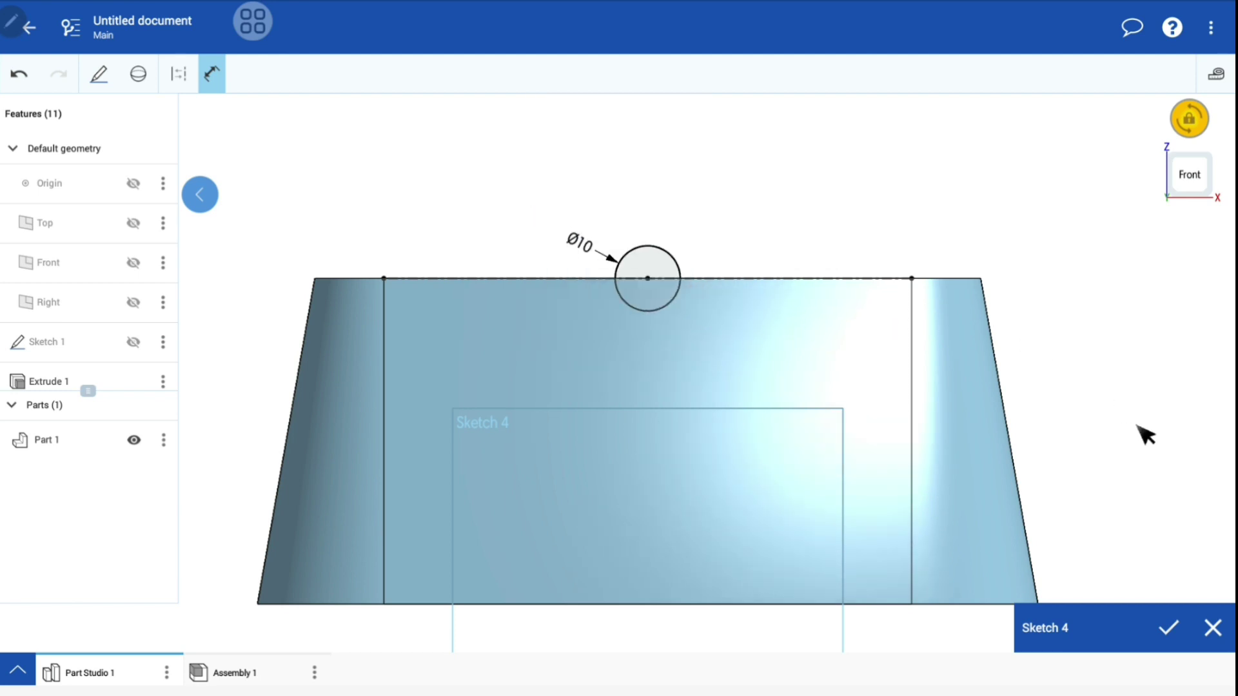
left_click(1167, 625)
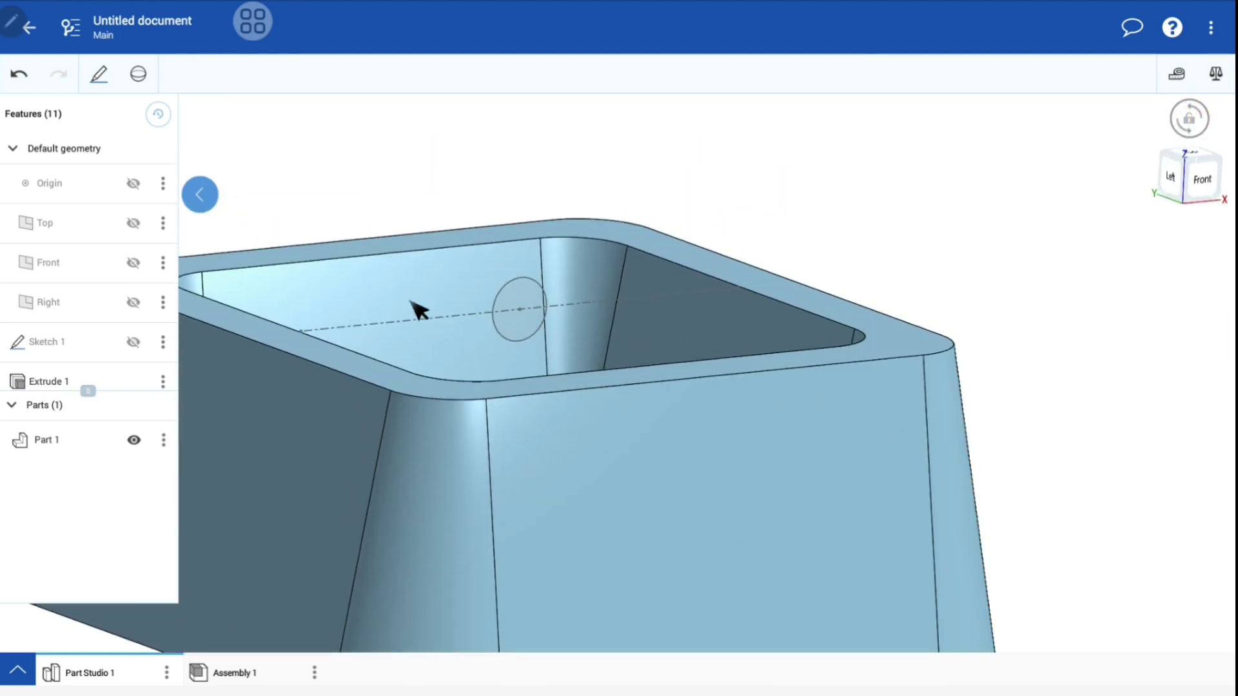
Extrude-remove the Ø10 circle symmetrically through all, notching two opposite rim walls.
left_click(138, 74)
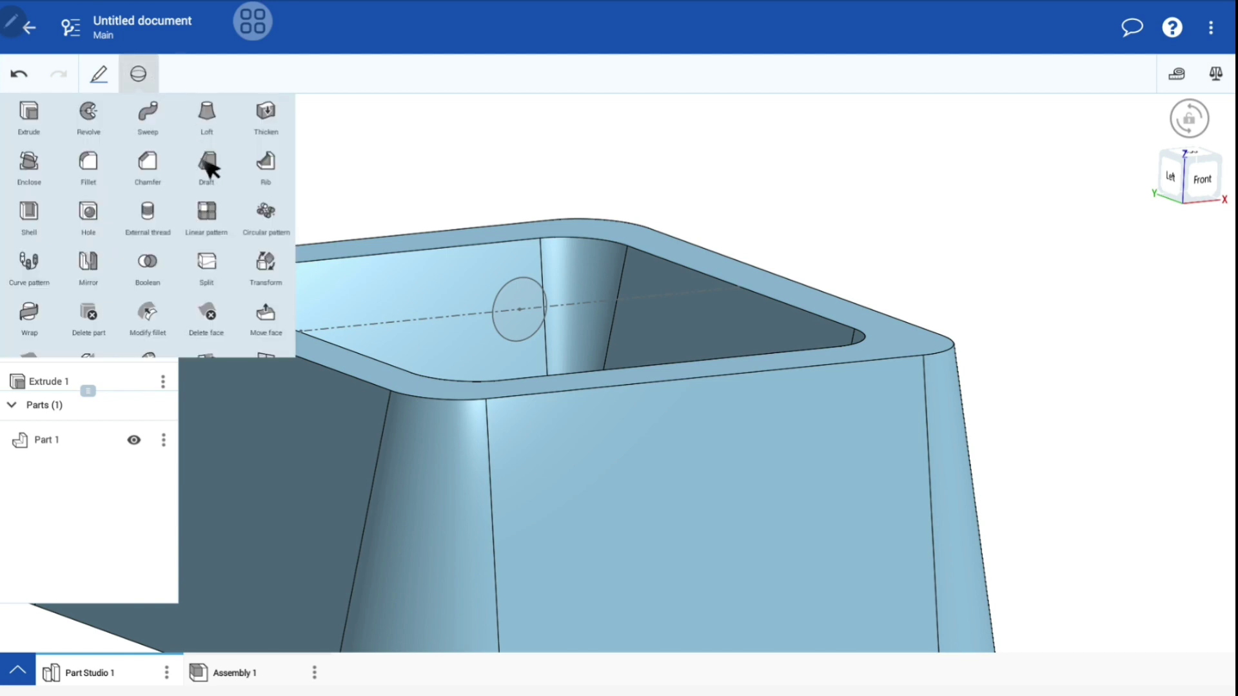
left_click(40, 122)
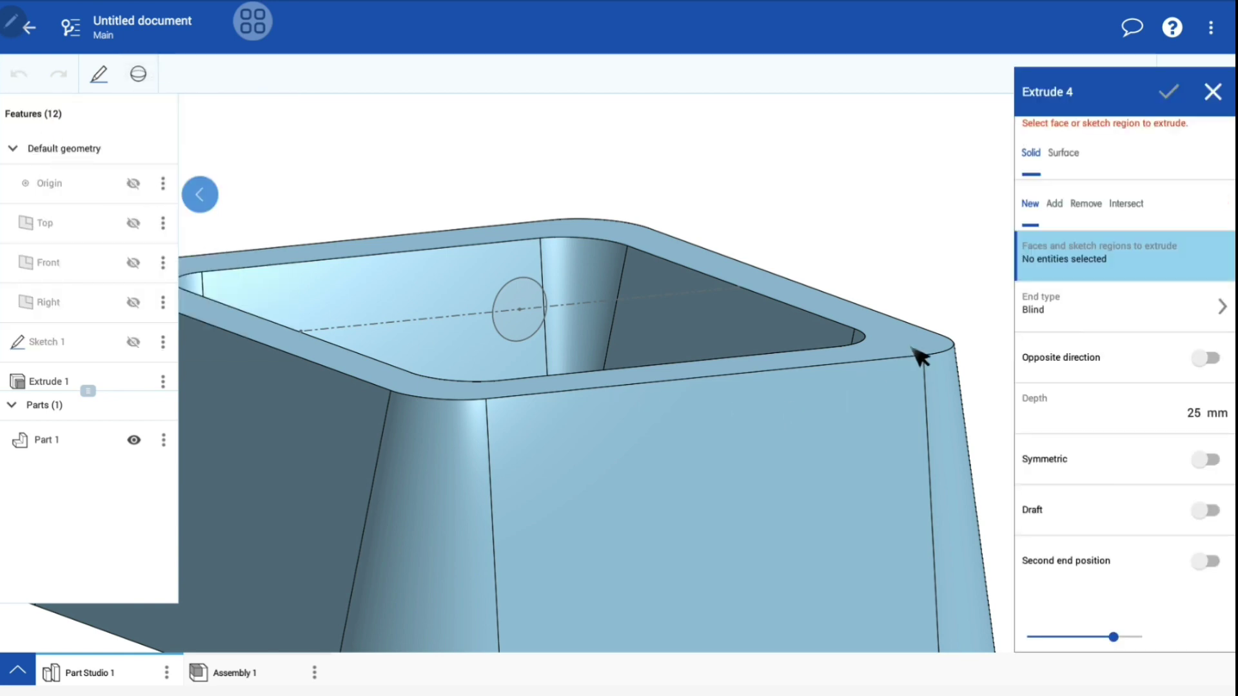
left_click(1085, 203)
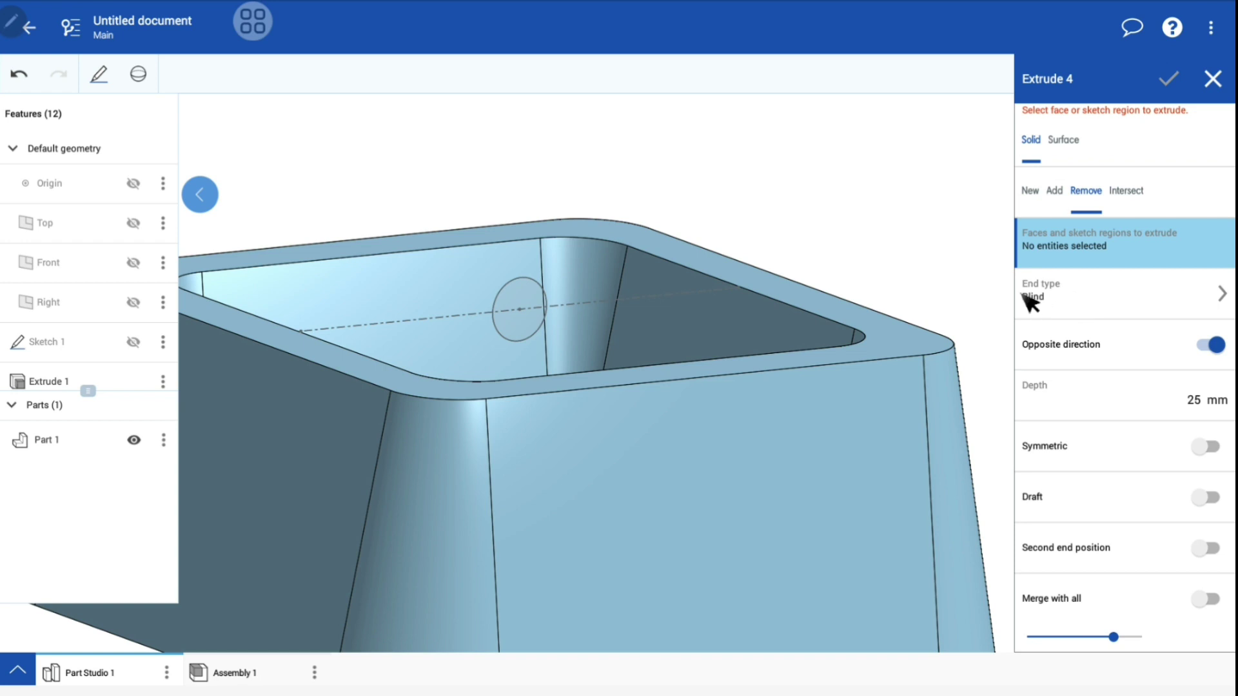
left_click(1030, 298)
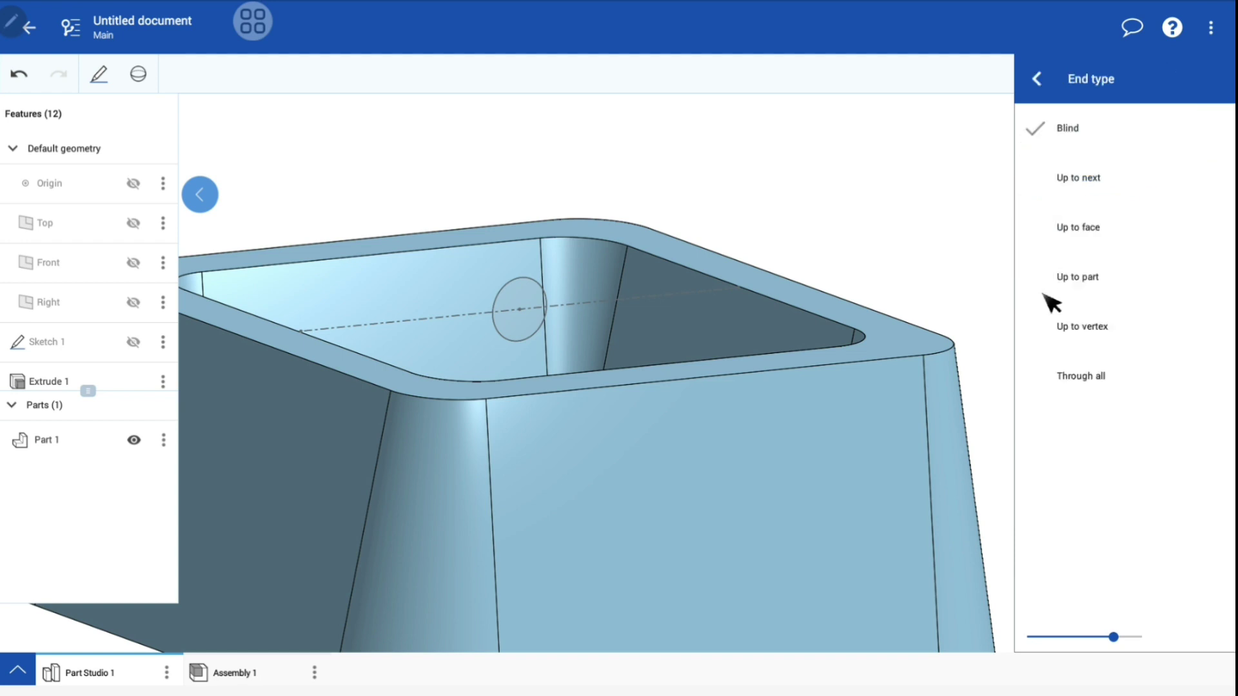
left_click(1097, 376)
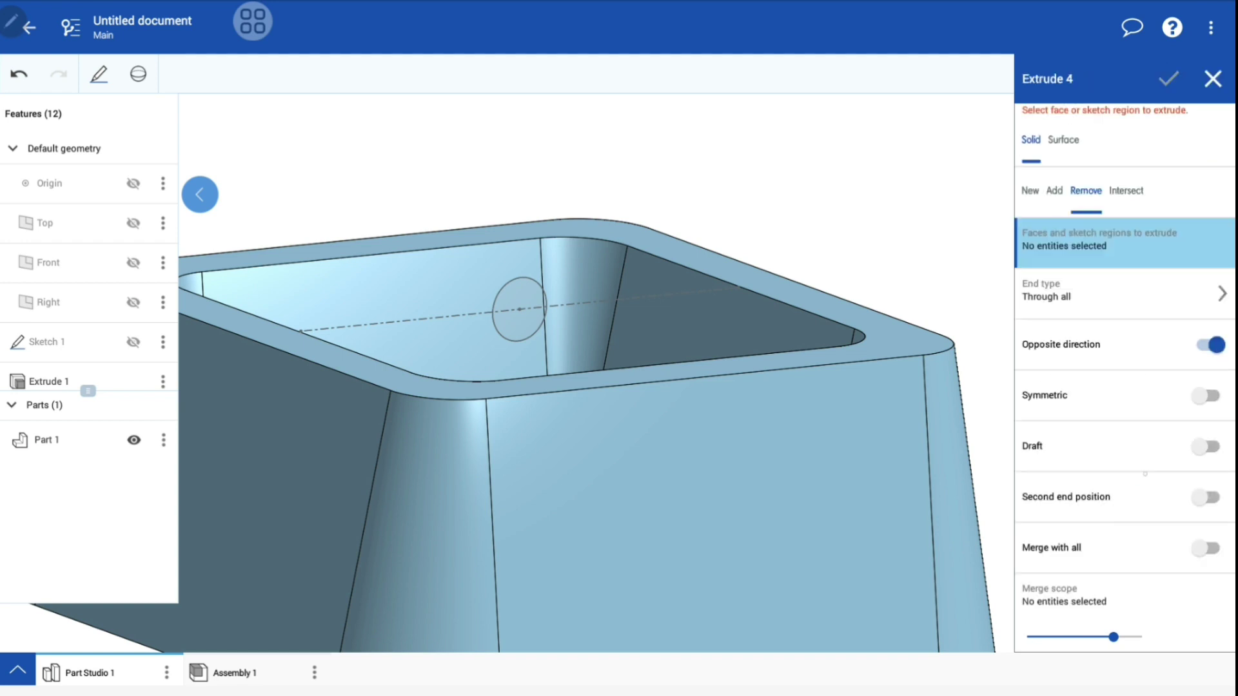
left_click(1207, 395)
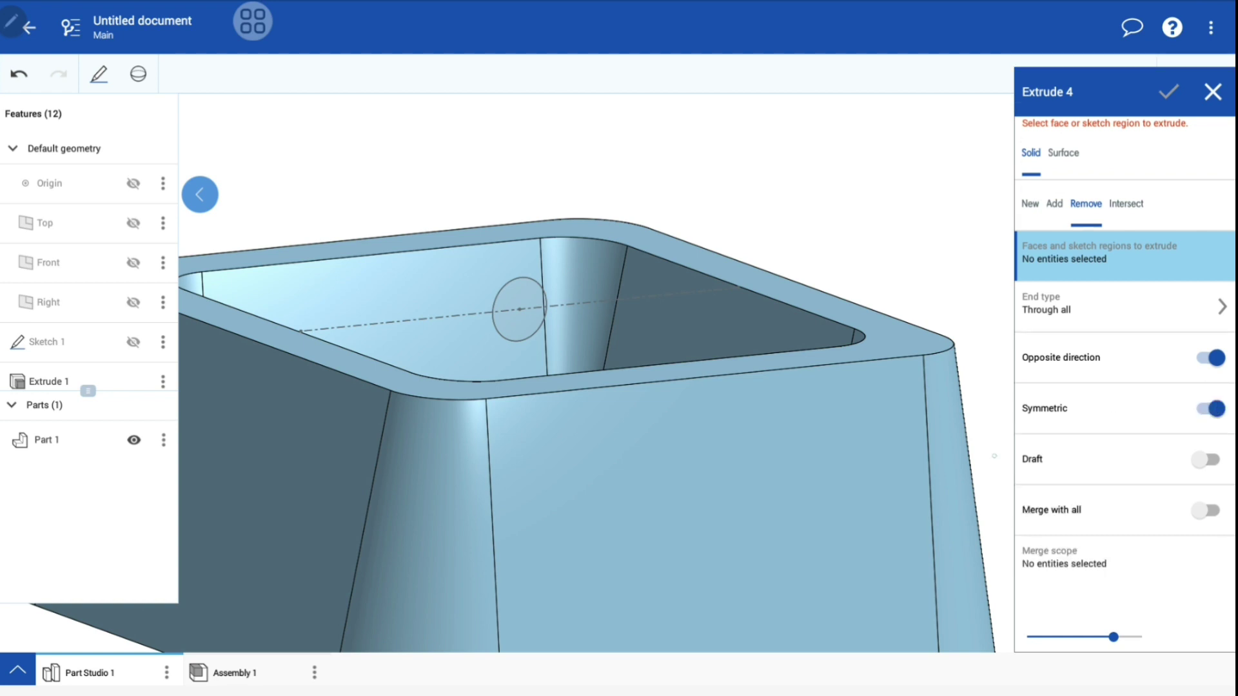
left_click(539, 297)
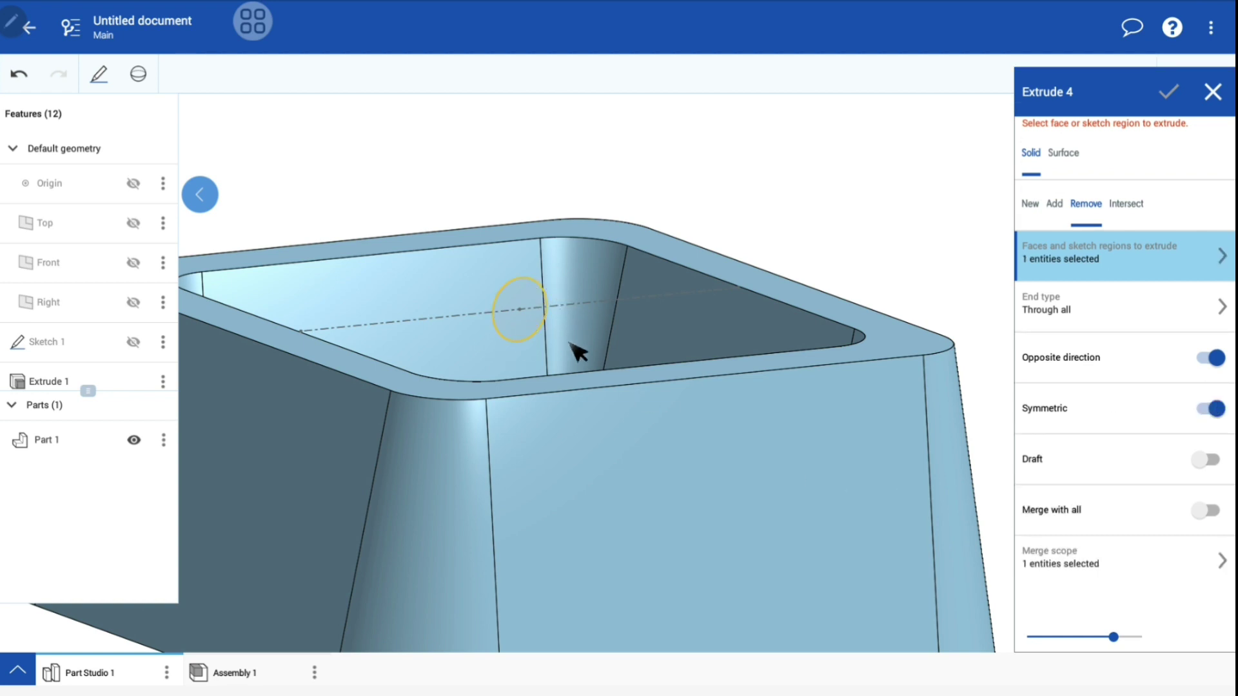
left_click_drag(580, 387, 591, 464)
left_click(1168, 105)
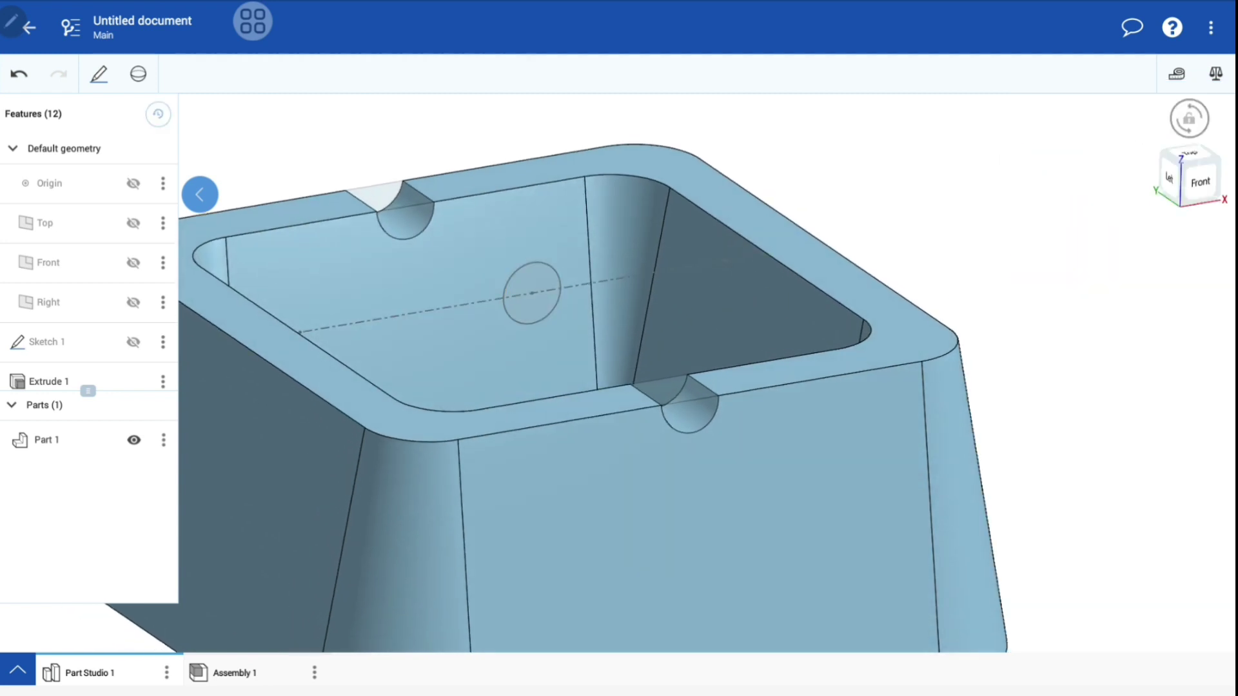
mouse_move(580, 387)
left_mouse_down()
mouse_move(548, 310)
mouse_move(567, 419)
mouse_move(547, 464)
left_mouse_up()
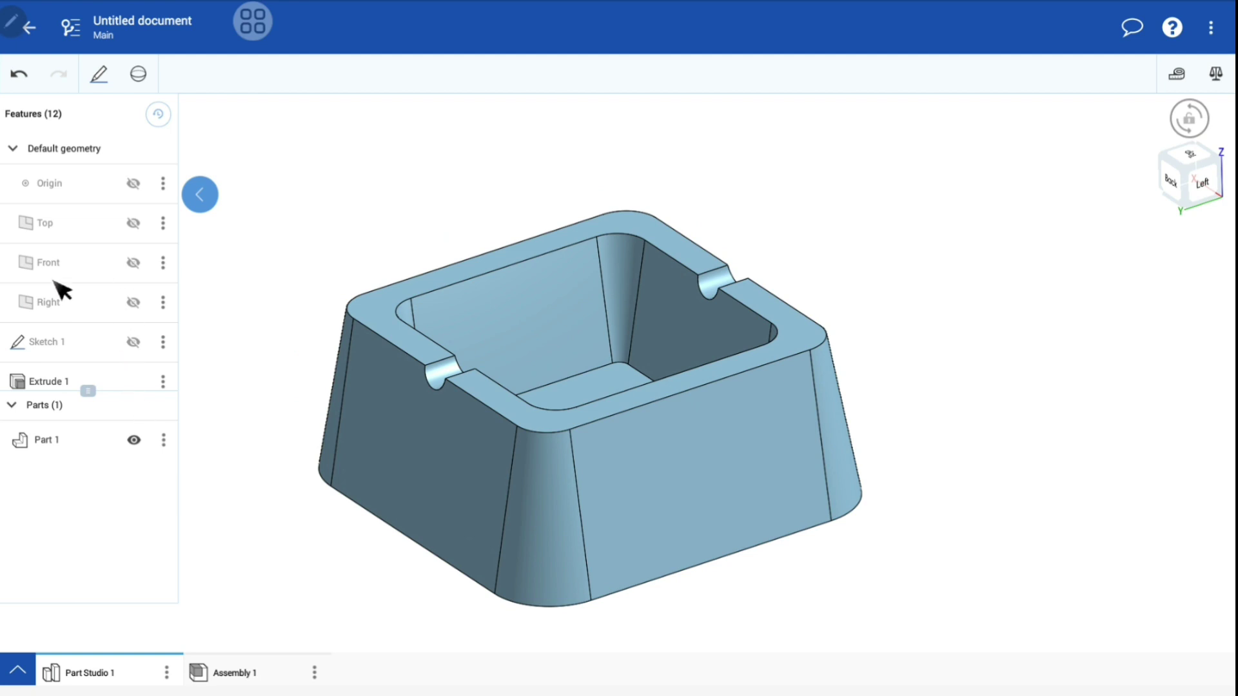
Start a sketch on the Right plane in right view and project the top edge into it.
left_click(84, 303)
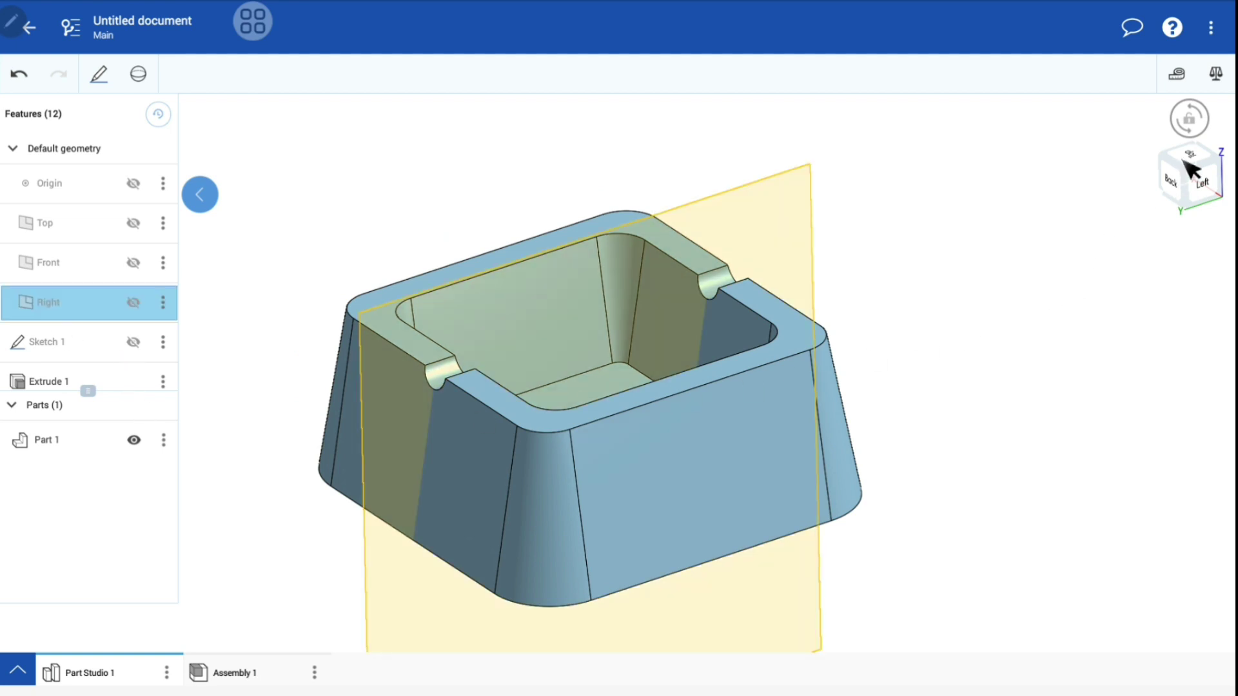
left_click(1188, 118)
right_click(1192, 177)
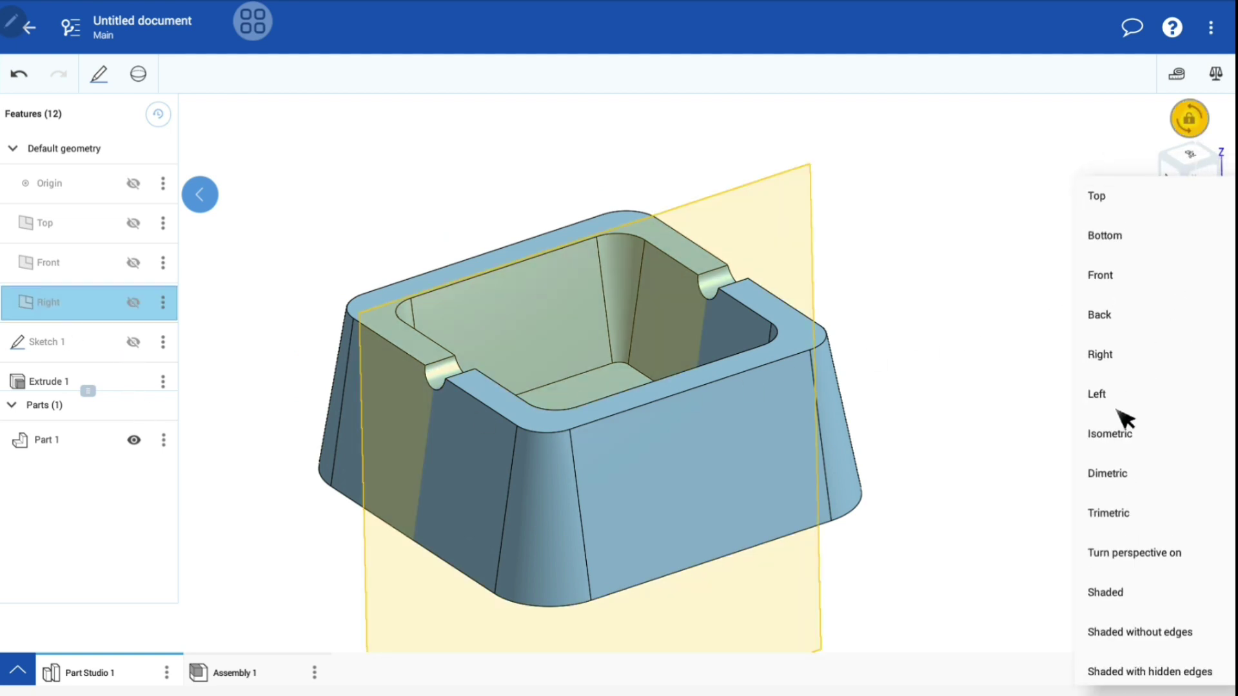
left_click(1099, 355)
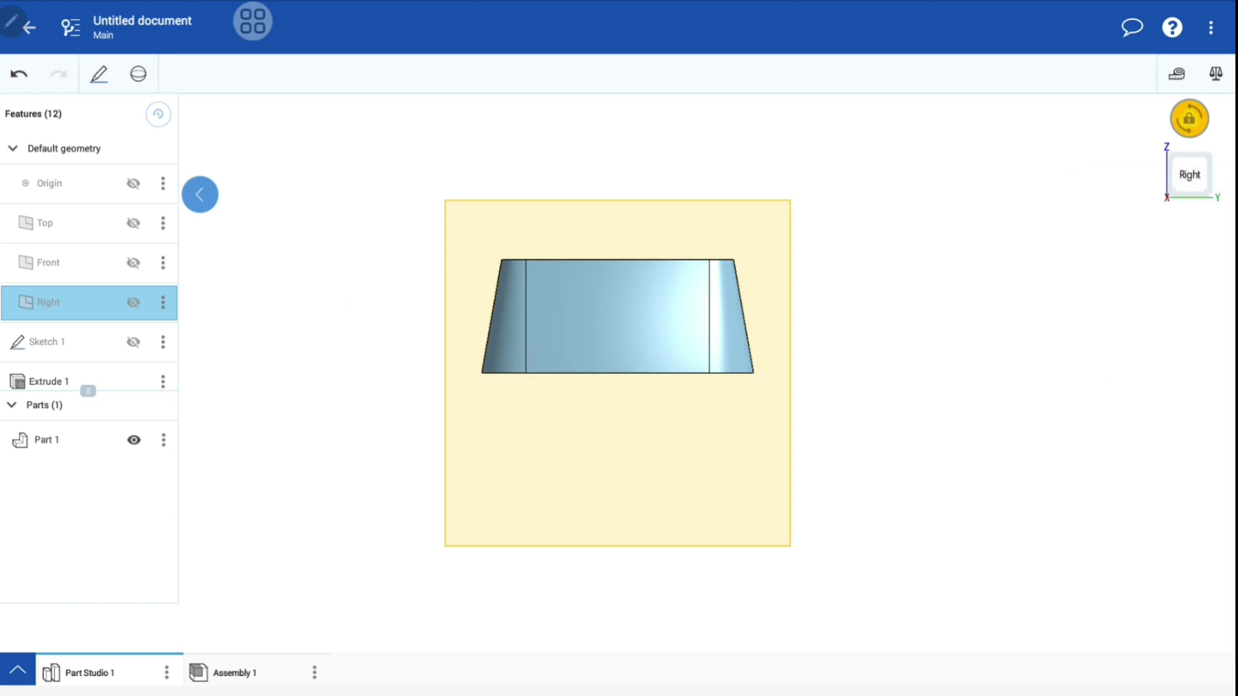
scroll(605, 229, "up", 5)
scroll(606, 229, "up", 1)
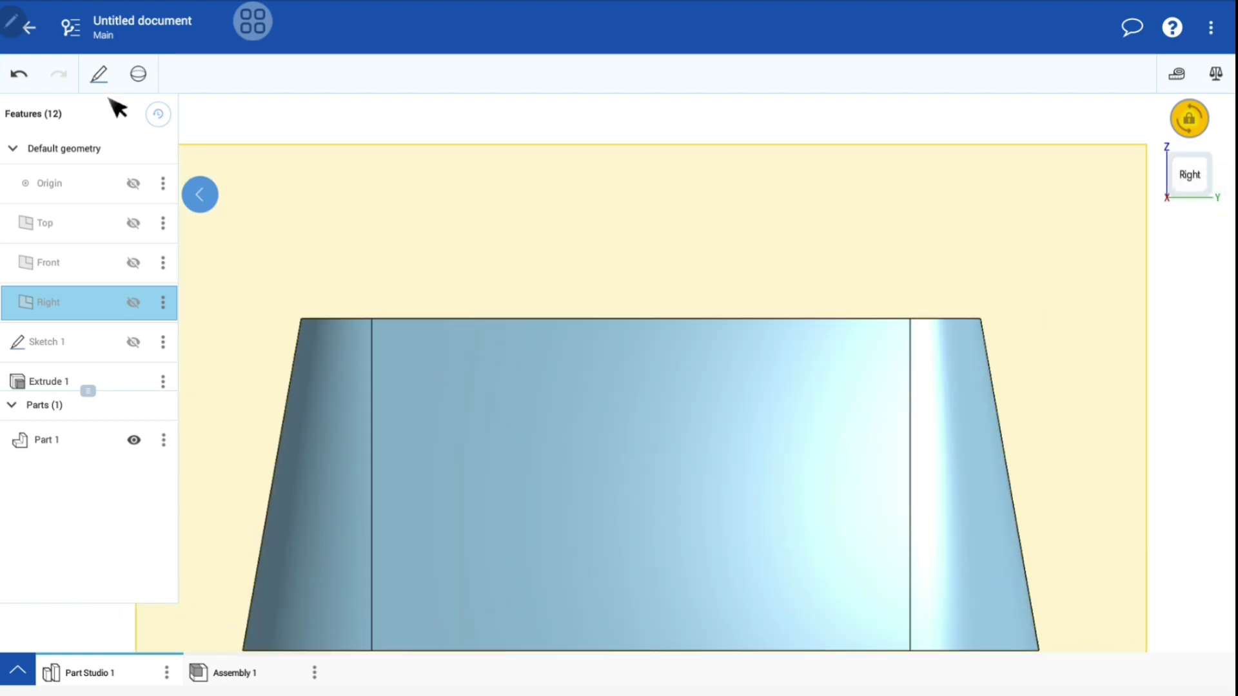
left_click(99, 74)
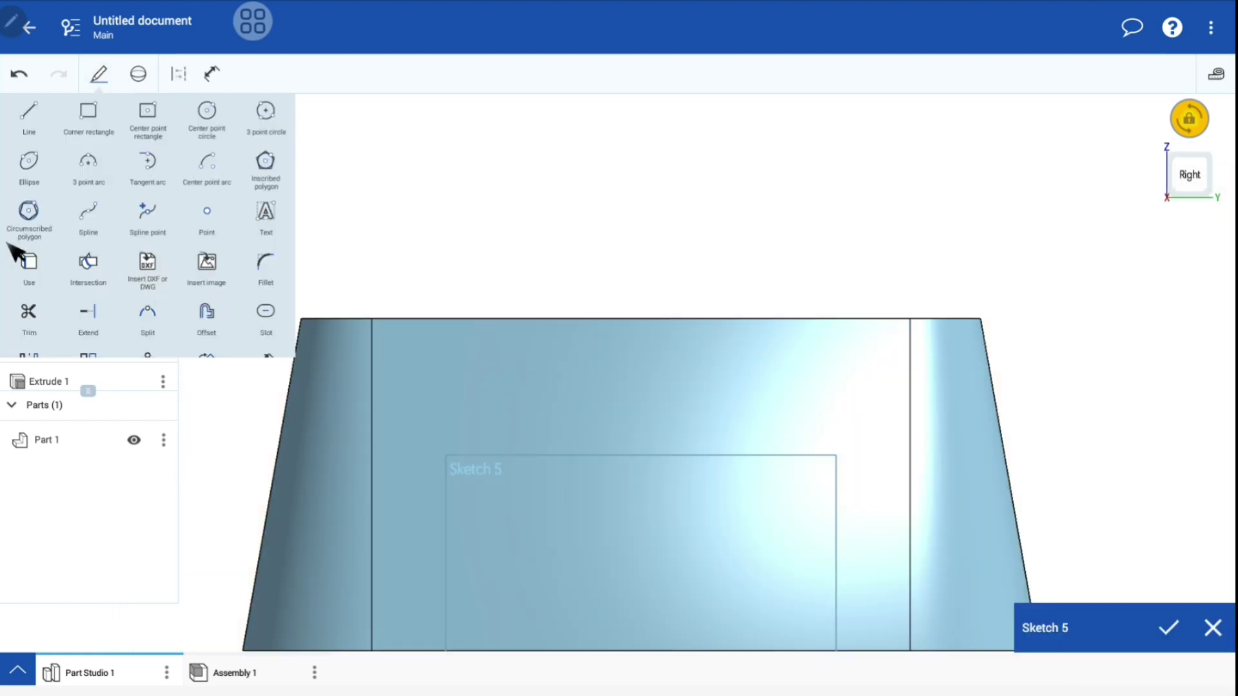
left_click(23, 268)
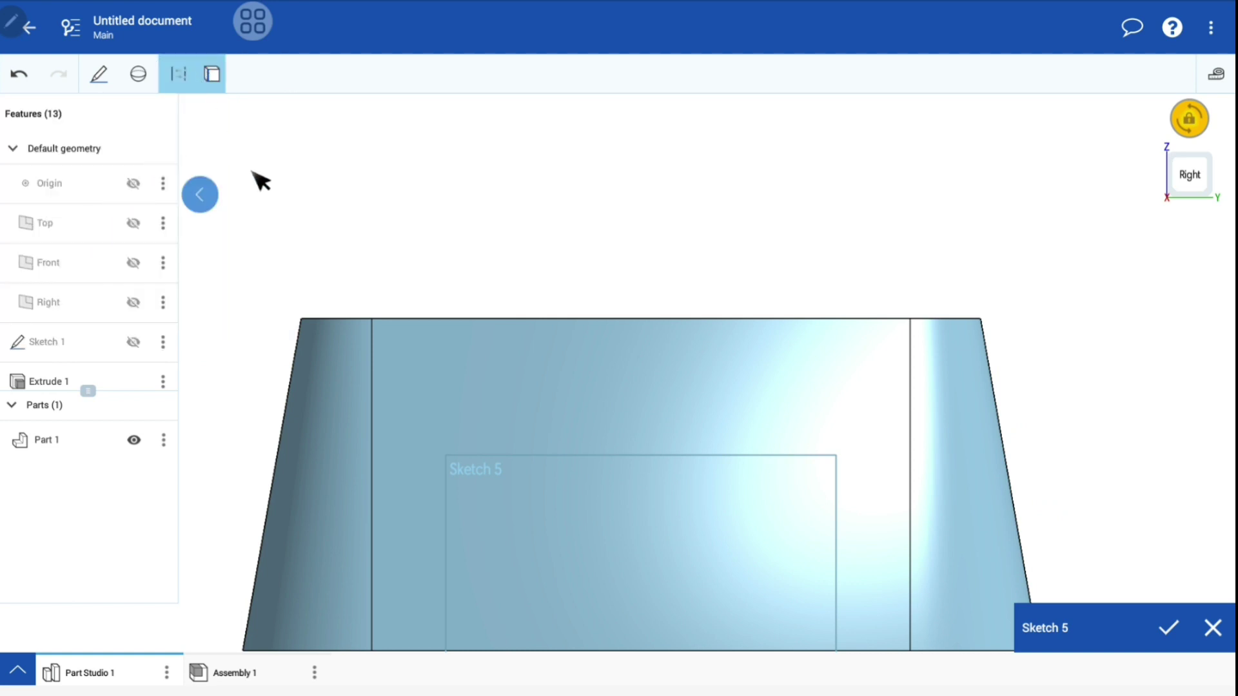
left_click(671, 320)
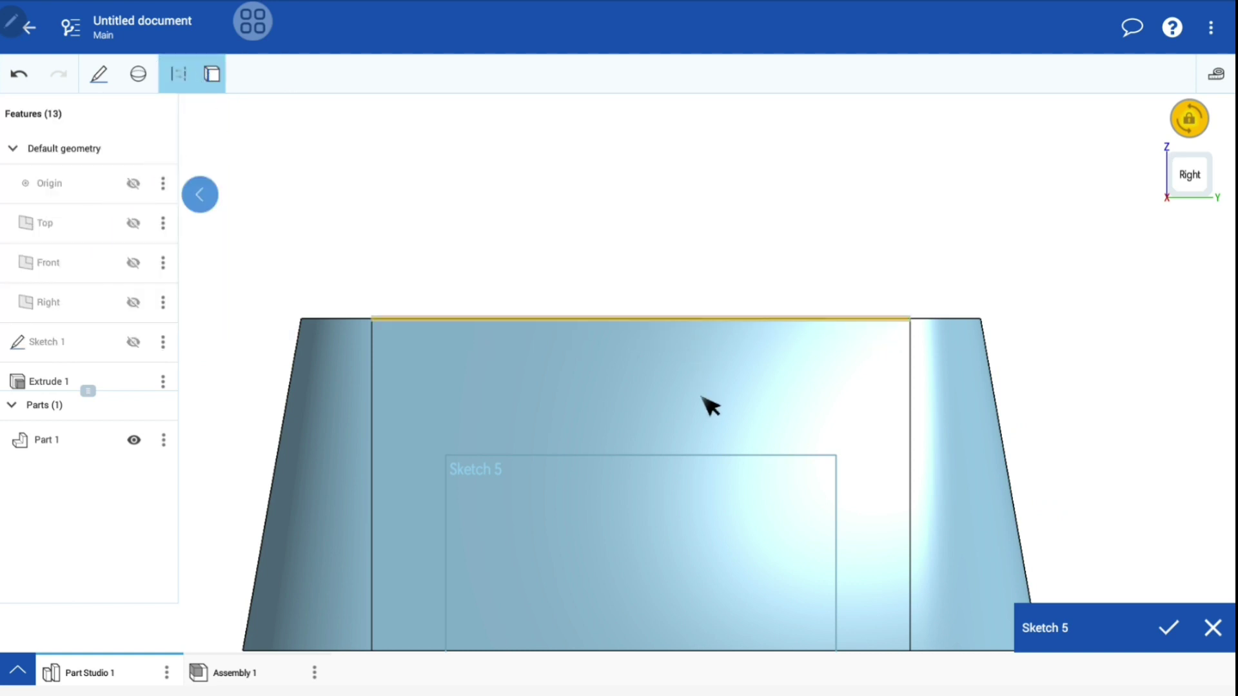
Draw a circle on the top-edge midpoint, dimension it to 10 mm diameter, and finish Sketch 5.
left_click(120, 80)
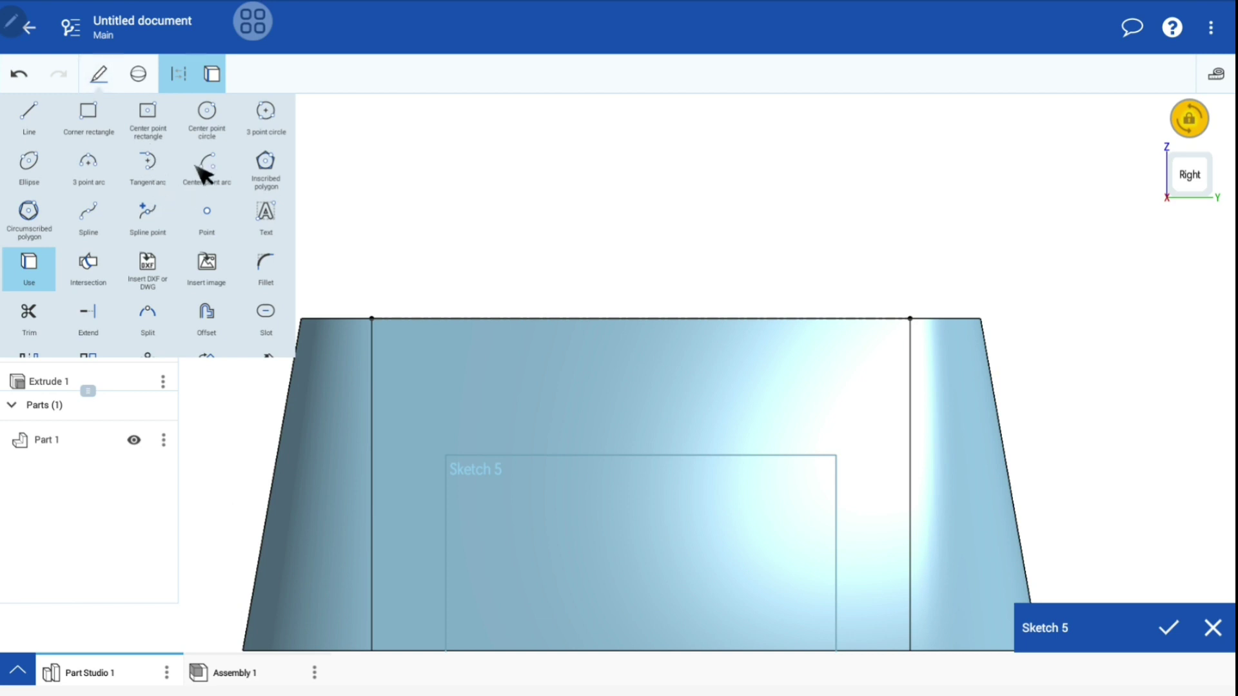
left_click(208, 115)
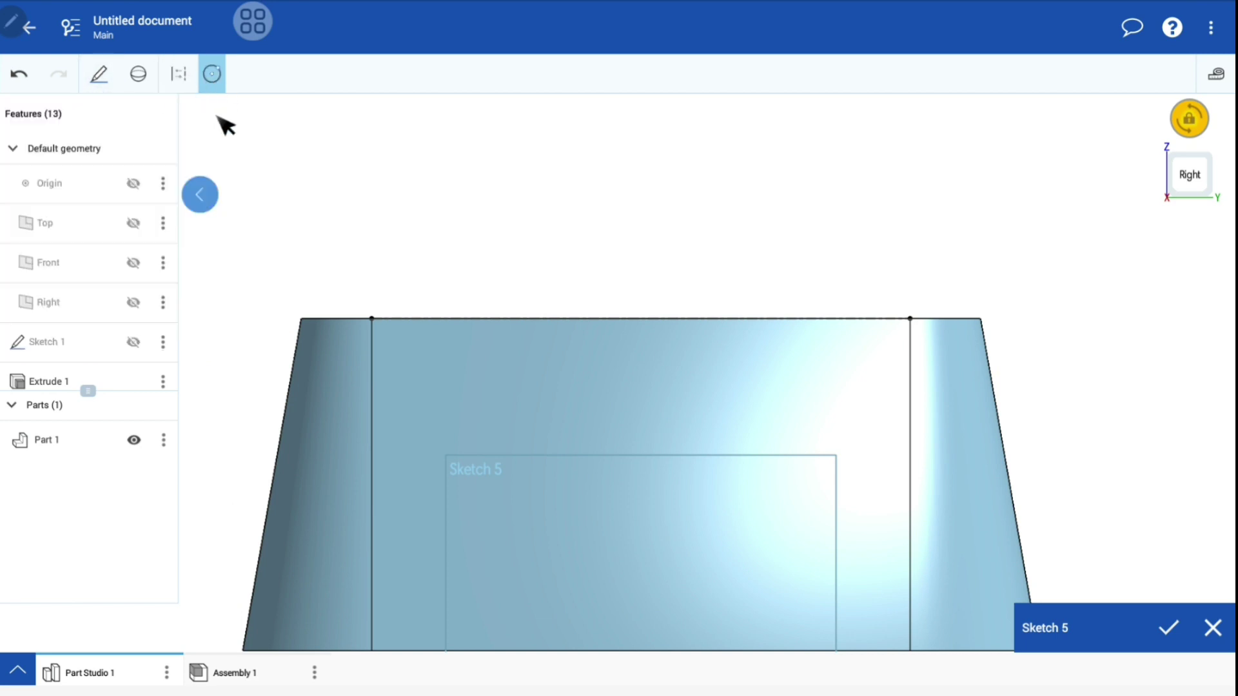
left_click(641, 316)
left_click(702, 318)
left_click(98, 74)
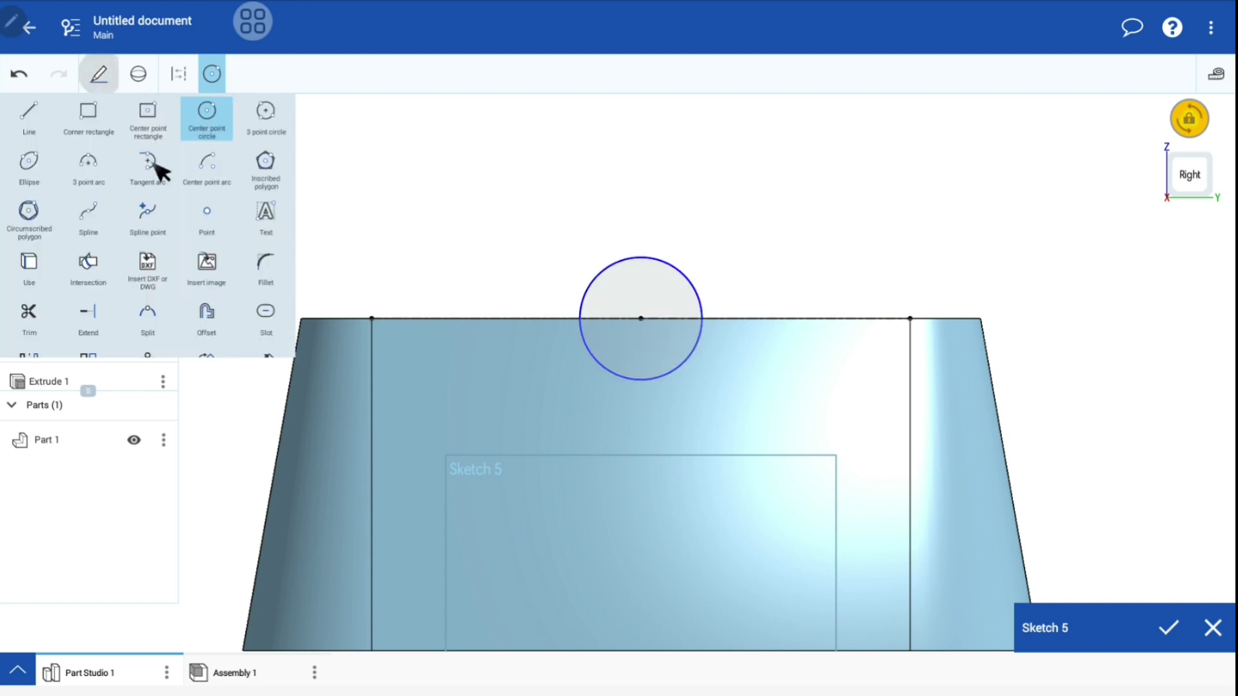
scroll(158, 171, "down", 5)
left_click(257, 216)
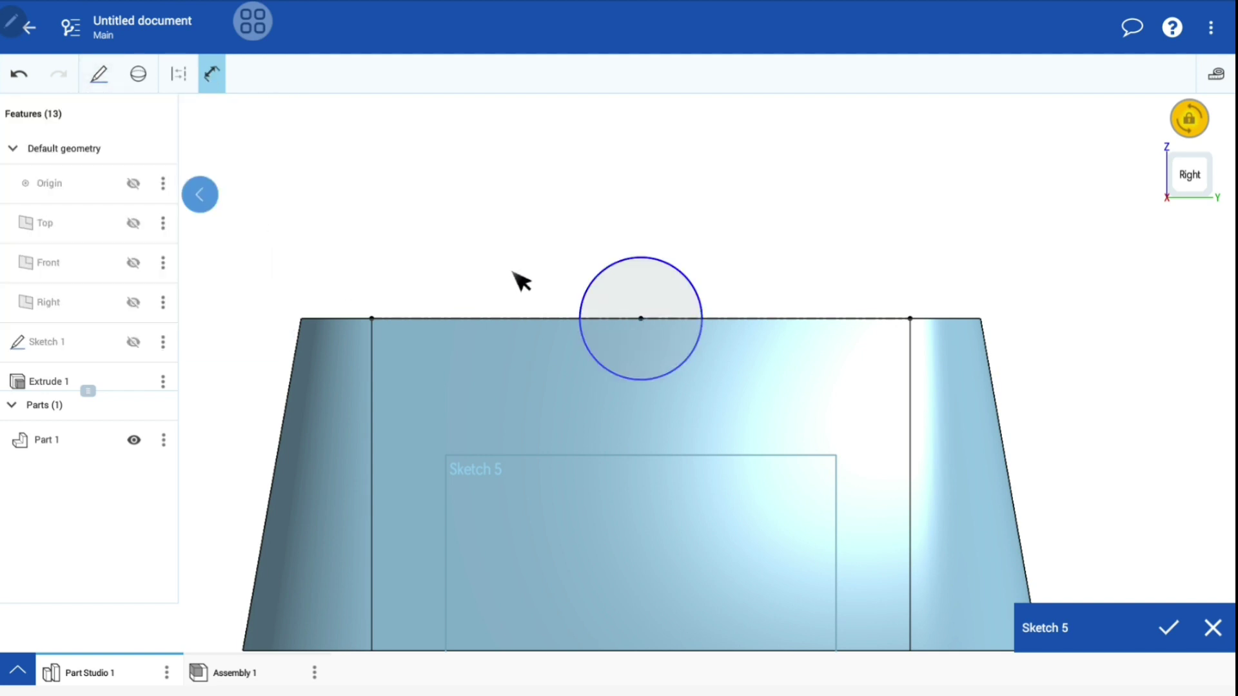
left_click(613, 272)
left_click(525, 269)
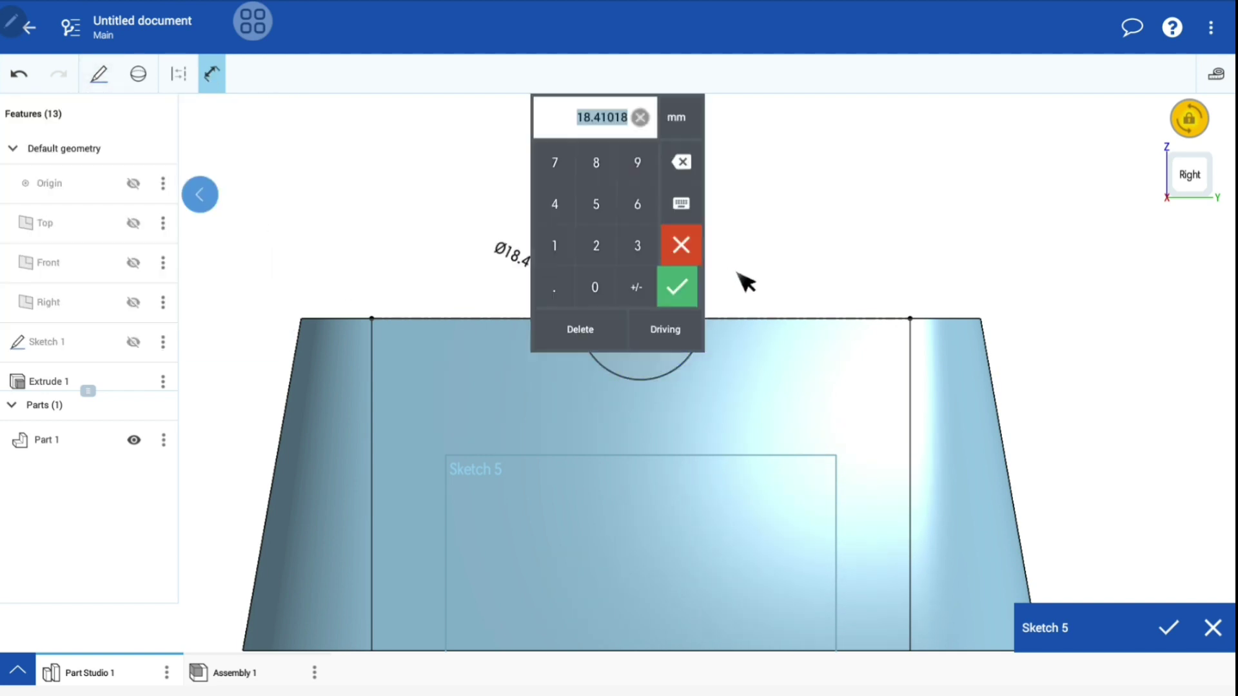
left_click(567, 250)
left_click(683, 286)
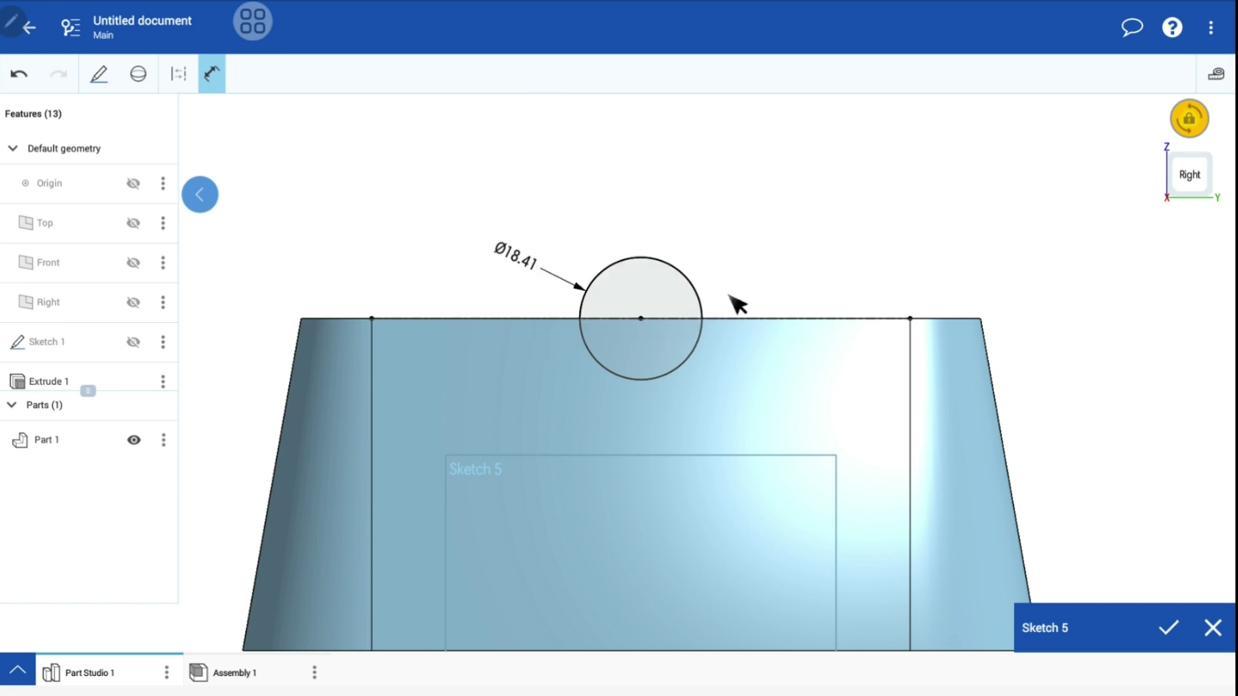
left_click(1168, 627)
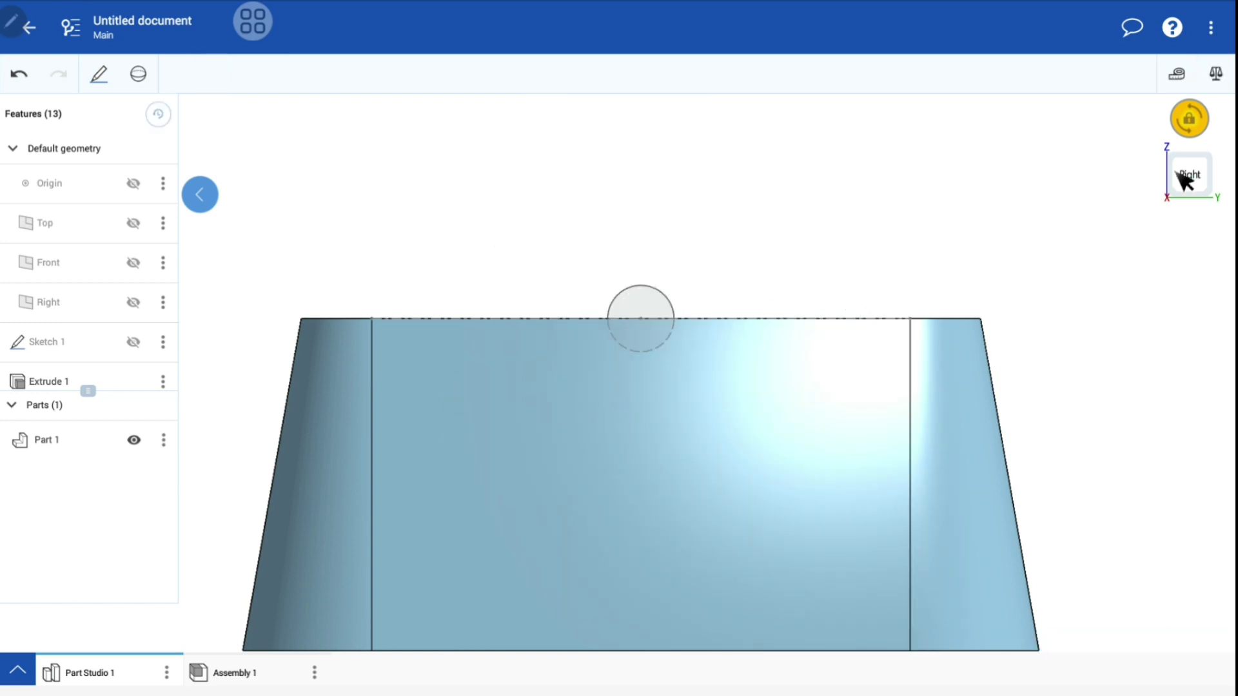
Cut Sketch 5's circle symmetrically through all to notch the remaining two rim walls.
left_click_drag(1182, 177, 1193, 187)
left_click_drag(581, 386, 528, 451)
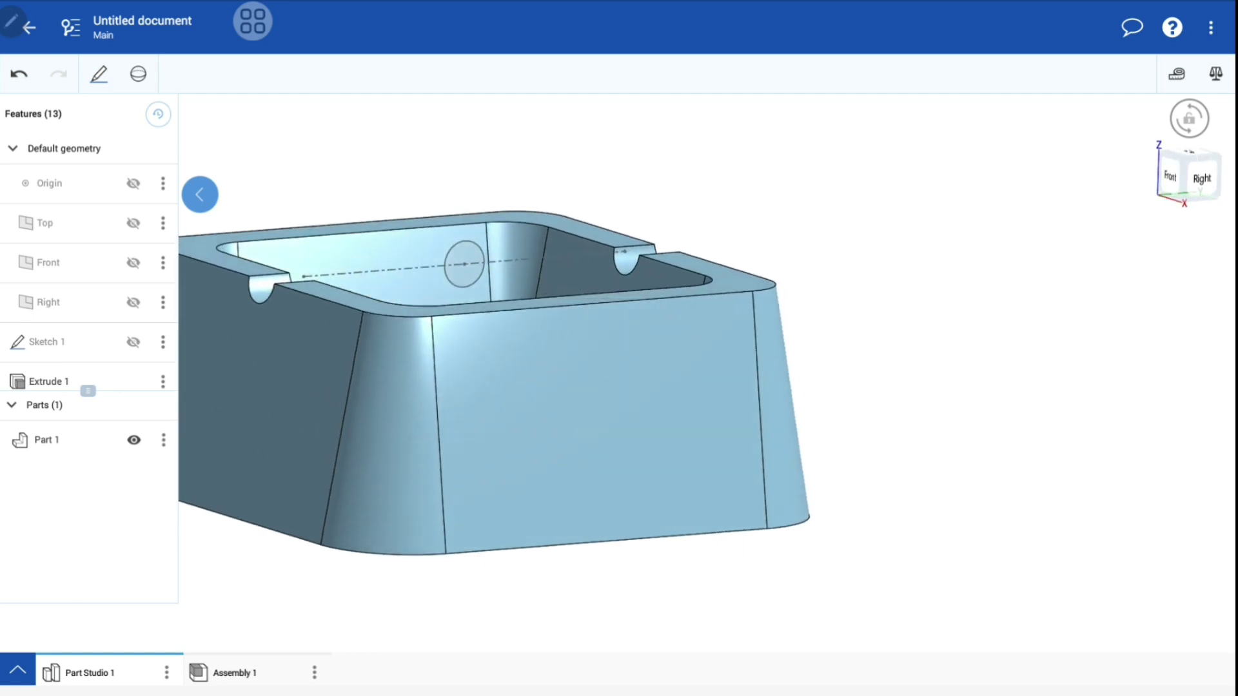
scroll(541, 335, "up", 3)
scroll(542, 336, "up", 2)
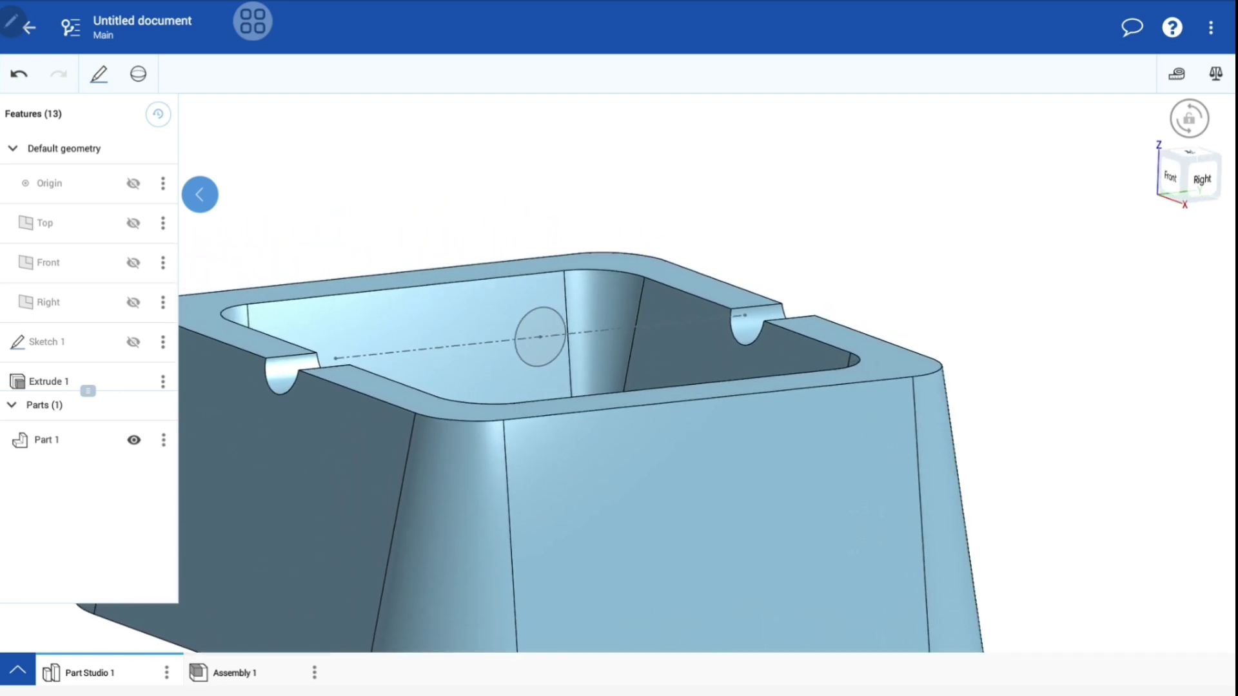
left_click(142, 76)
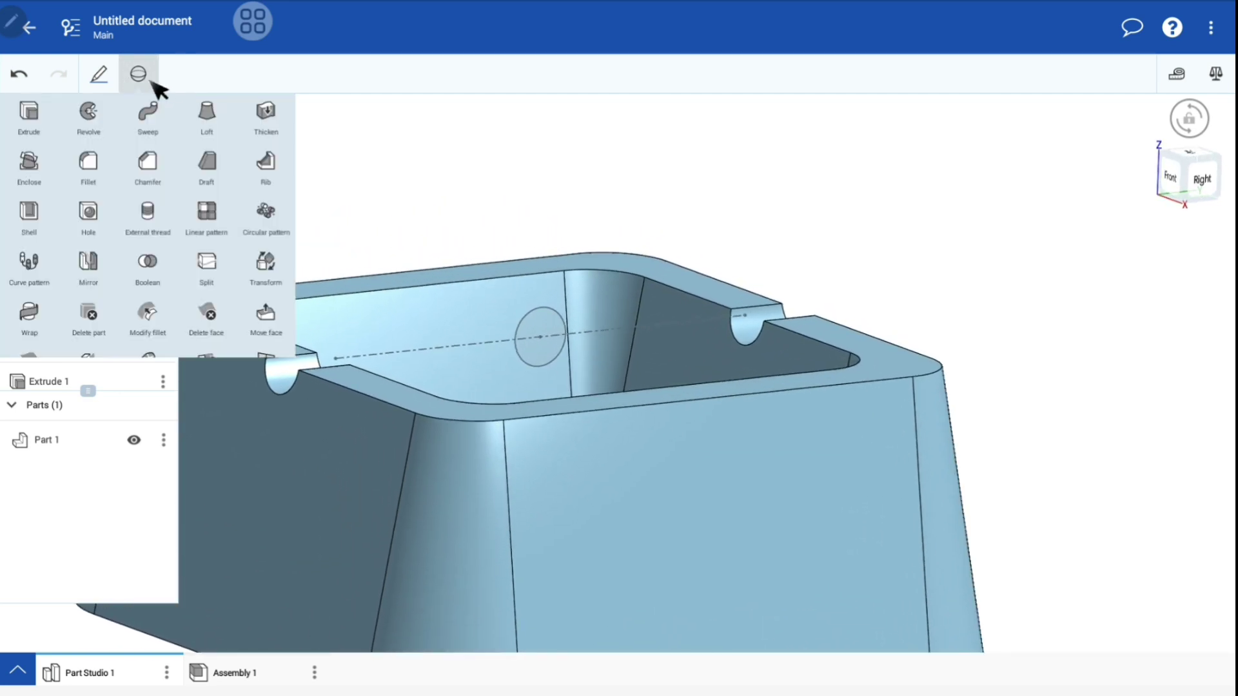
left_click(39, 114)
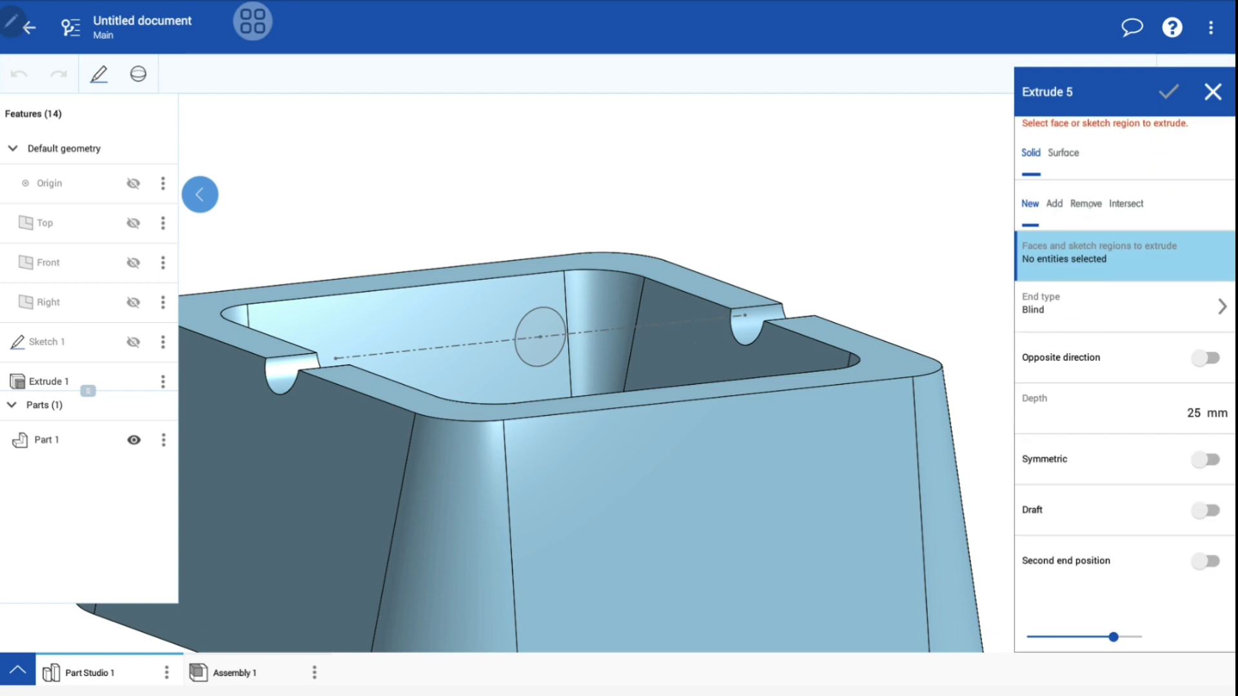
left_click(1085, 190)
left_click(1047, 303)
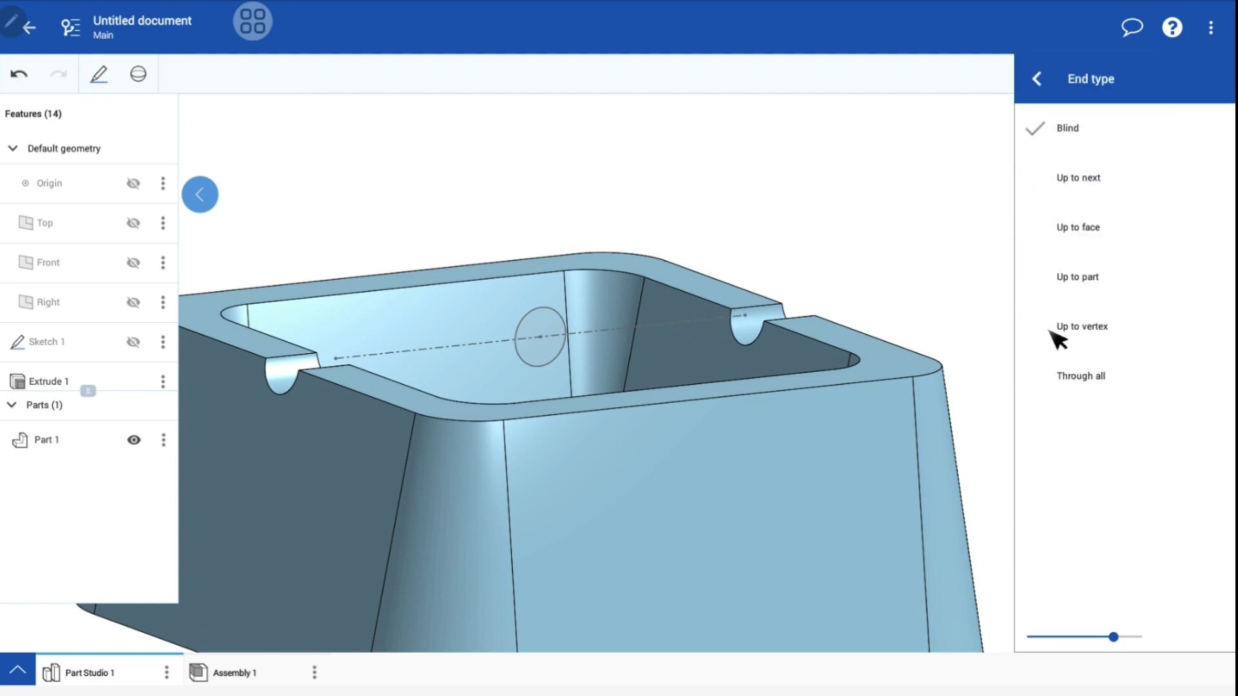
left_click(1081, 376)
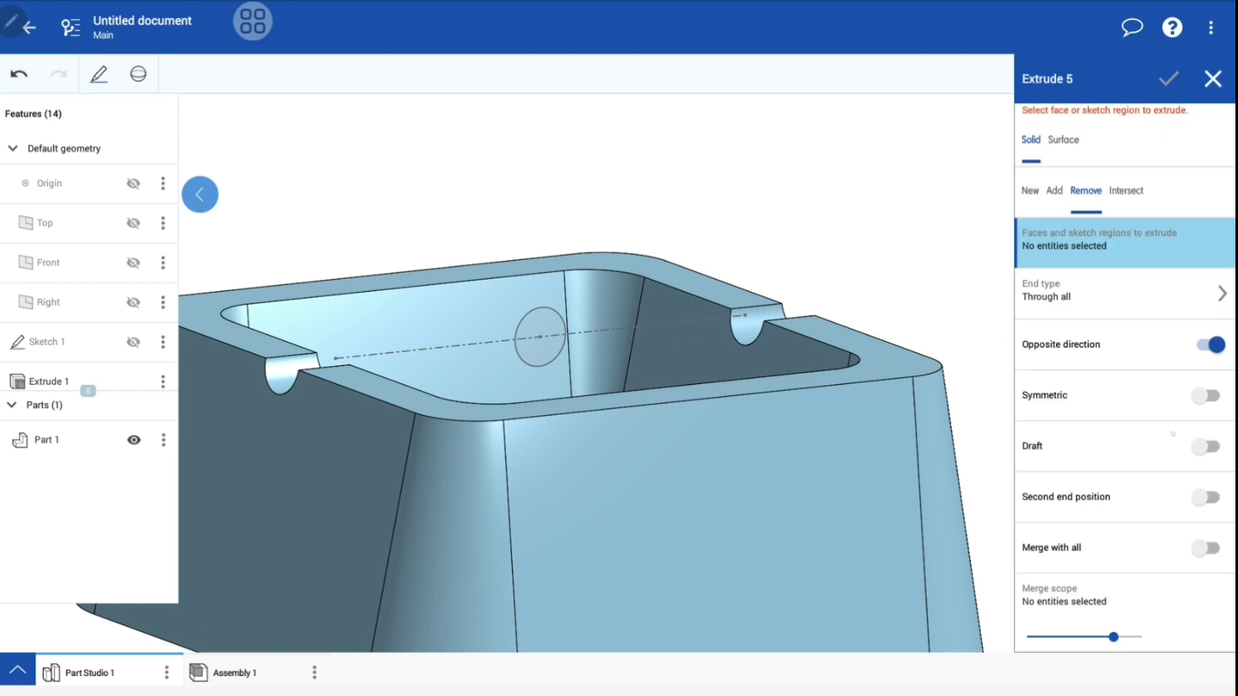
left_click(1205, 395)
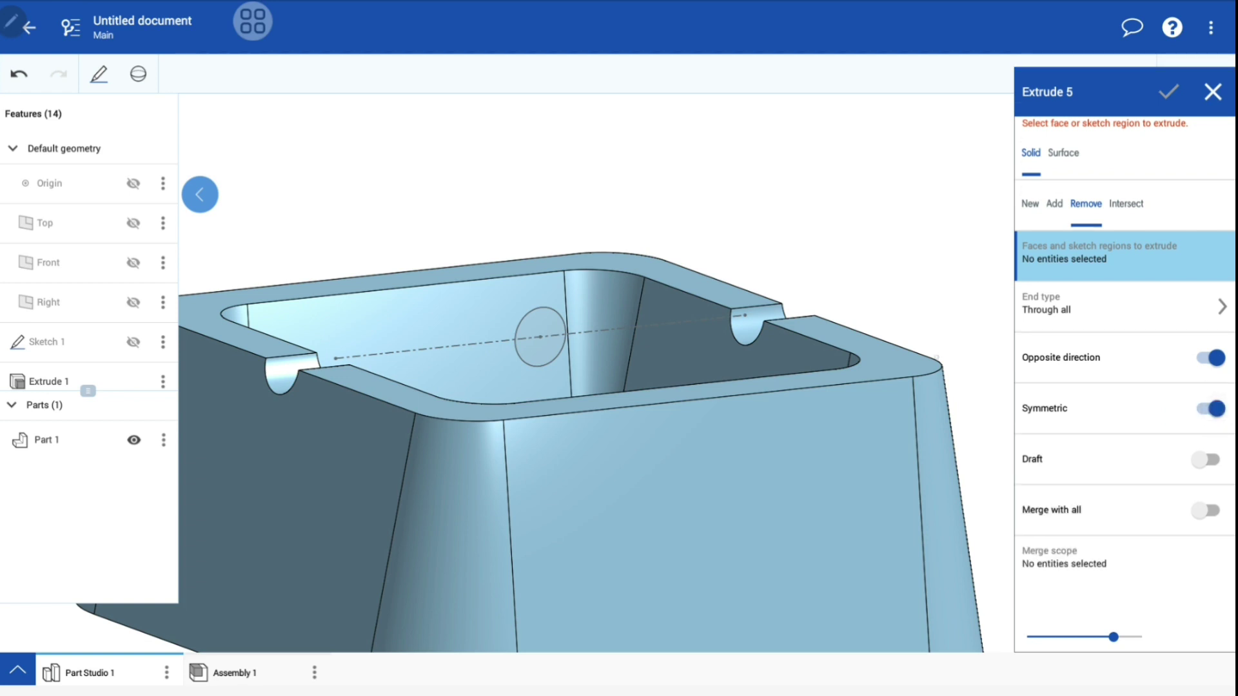
left_click(559, 330)
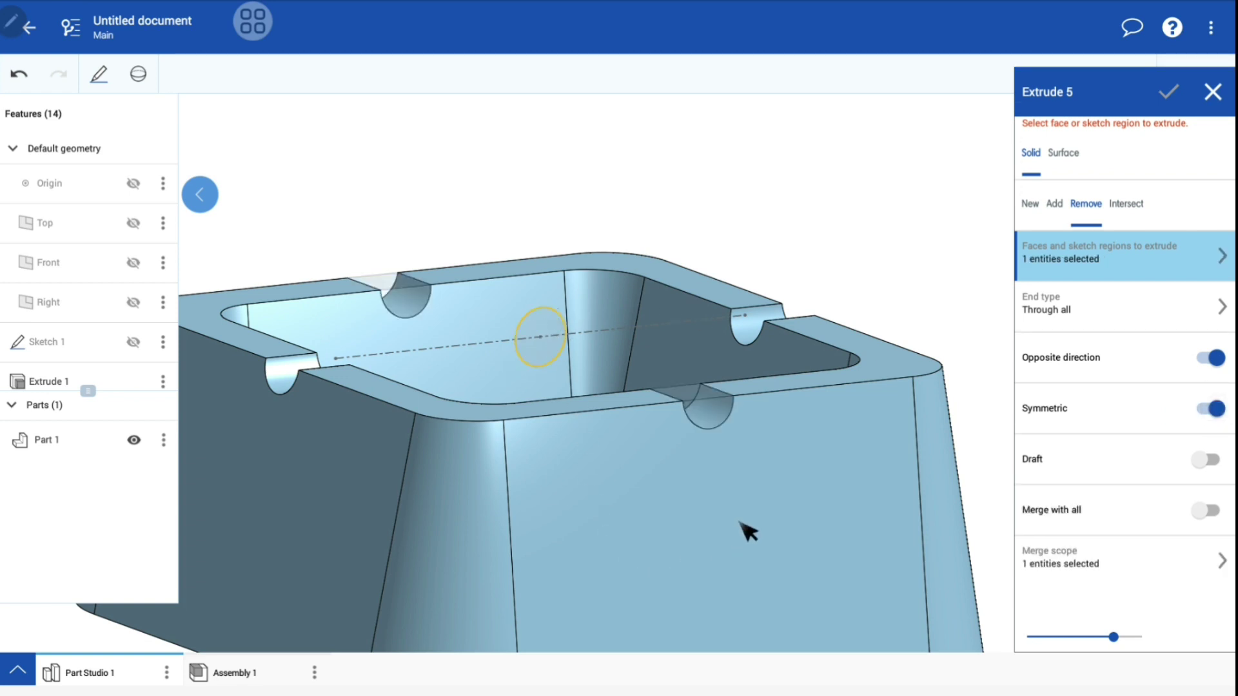
left_click(1174, 104)
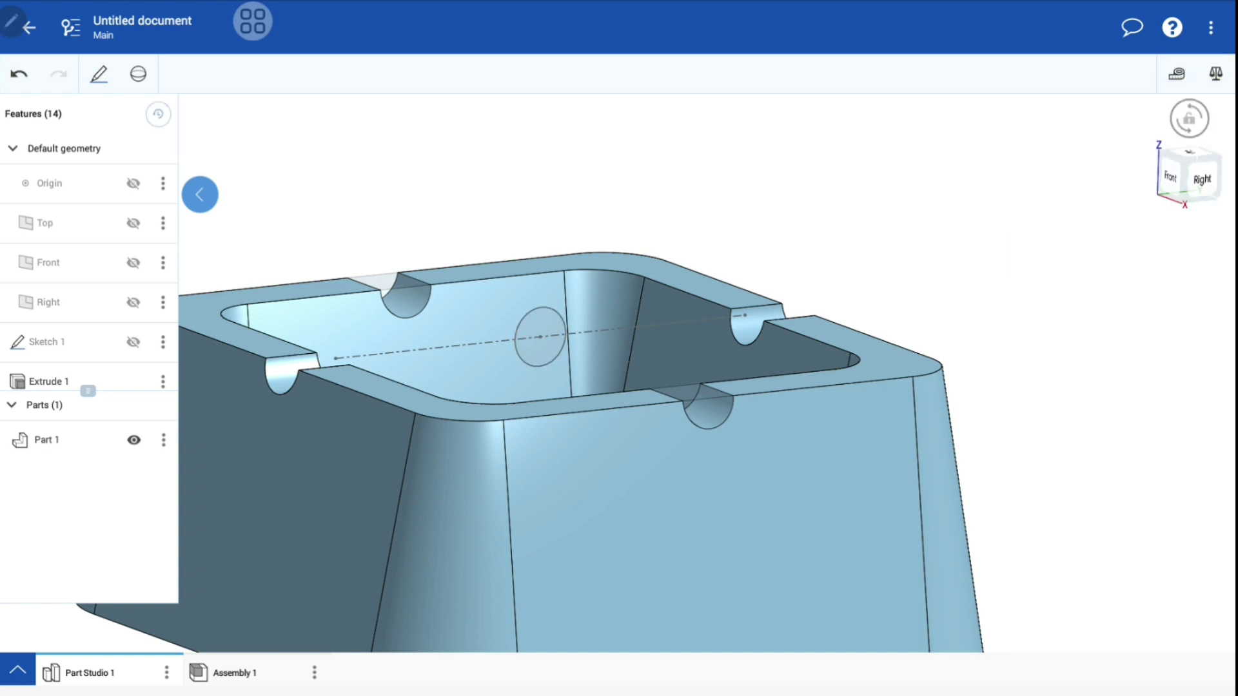
scroll(580, 419, "down", 3)
mouse_move(580, 354)
left_mouse_down()
mouse_move(580, 452)
mouse_move(580, 361)
left_mouse_up()
scroll(580, 419, "up", 3)
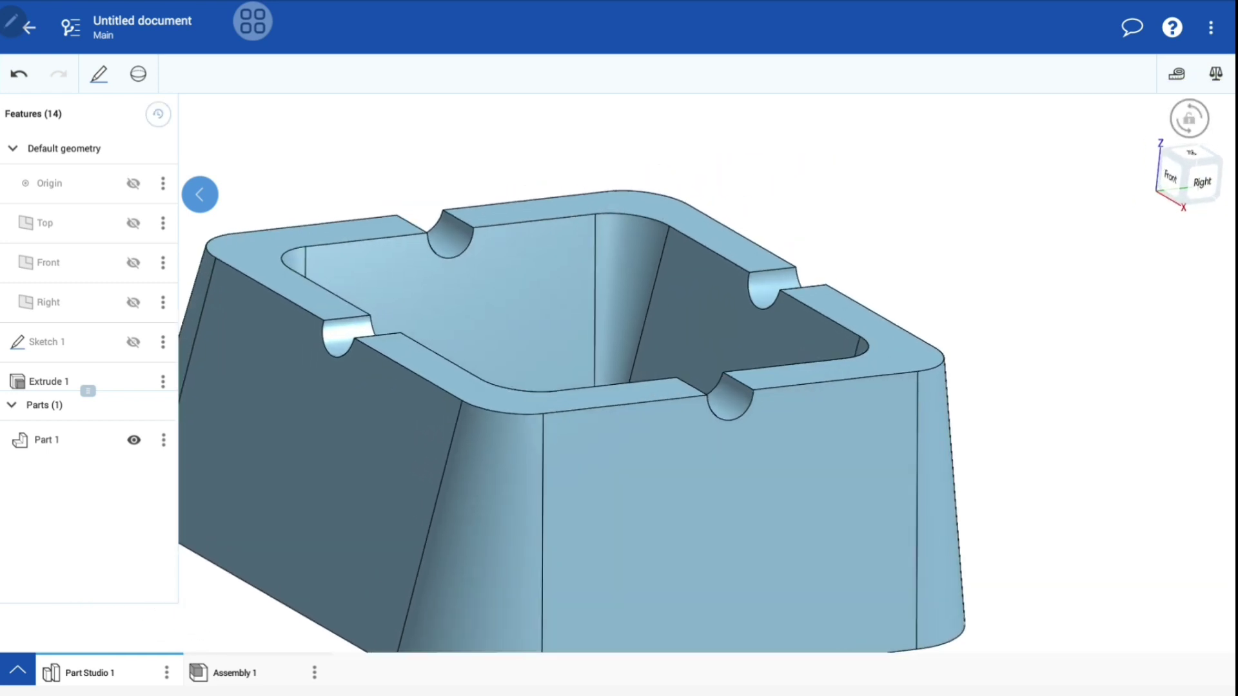
left_click(139, 73)
Start a 2 mm fillet on the outer rim, inner rim and four notch edges.
left_click(90, 163)
left_click(1206, 401)
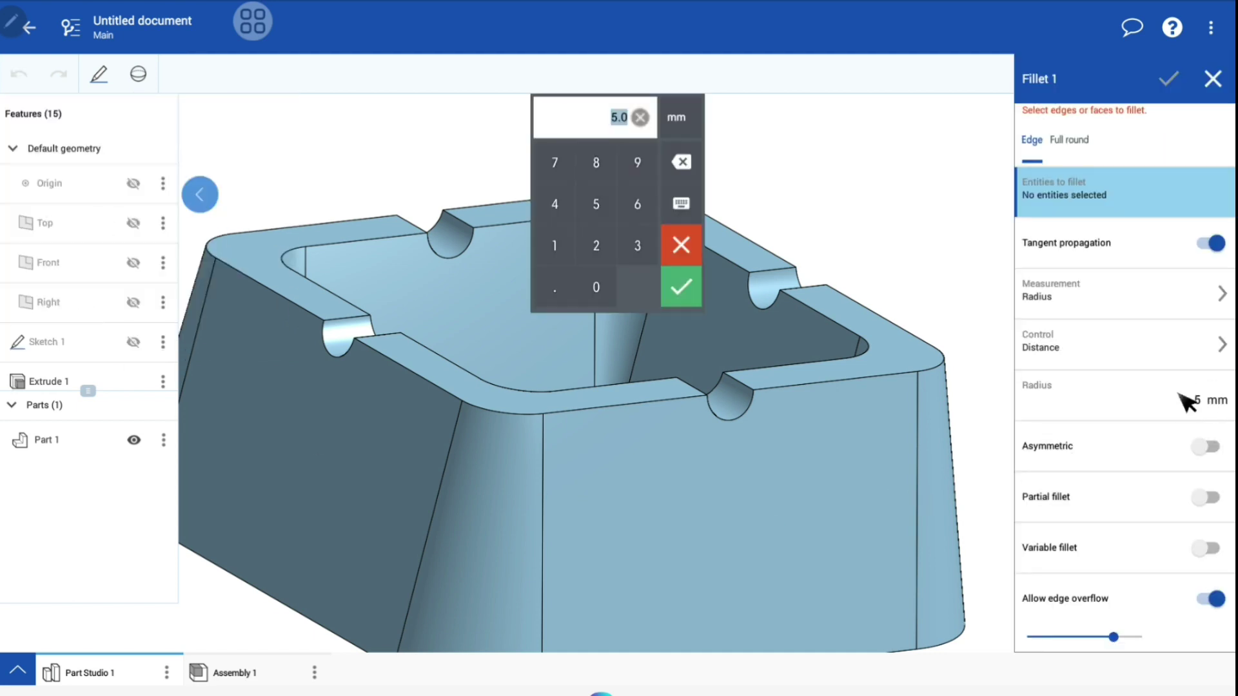
left_click(606, 248)
left_click(680, 287)
left_click_drag(644, 451, 580, 419)
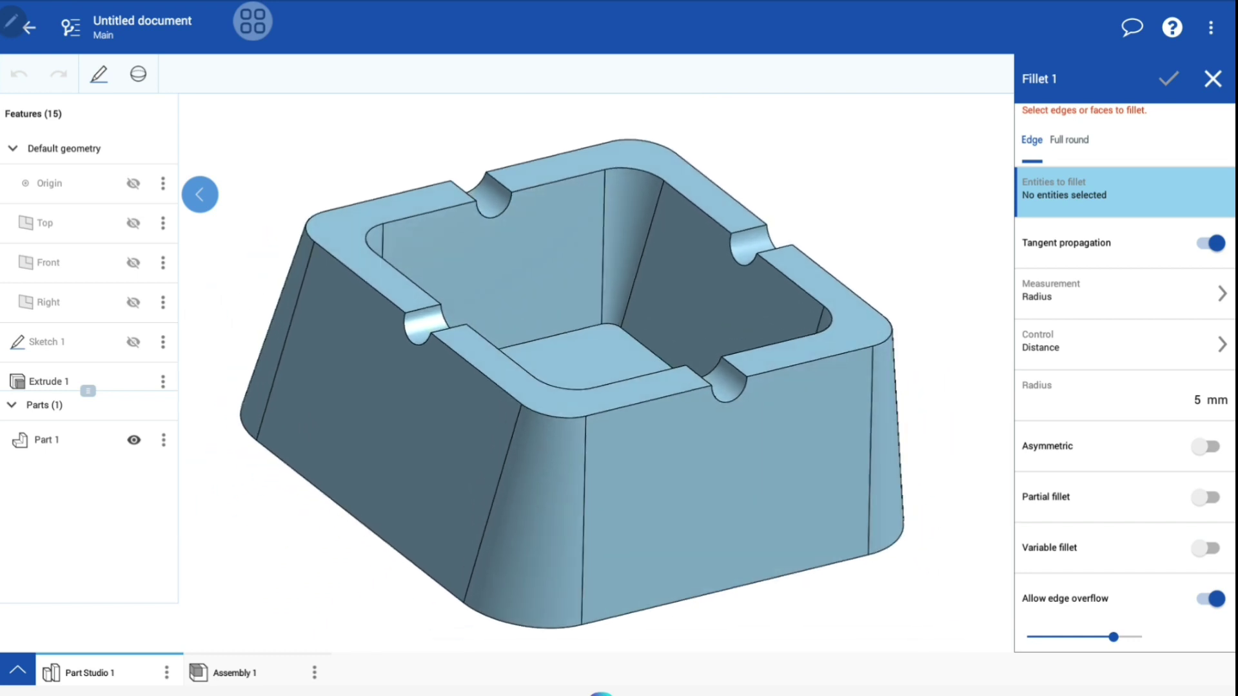
left_click(872, 368)
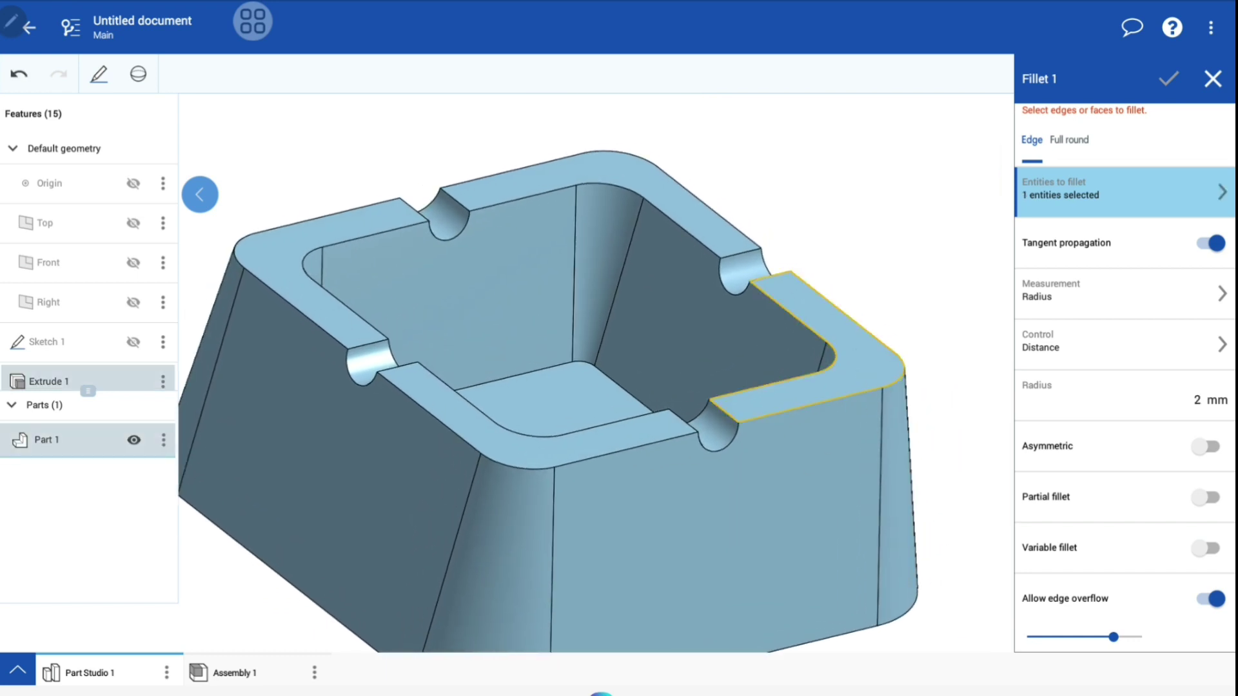
left_click(714, 448)
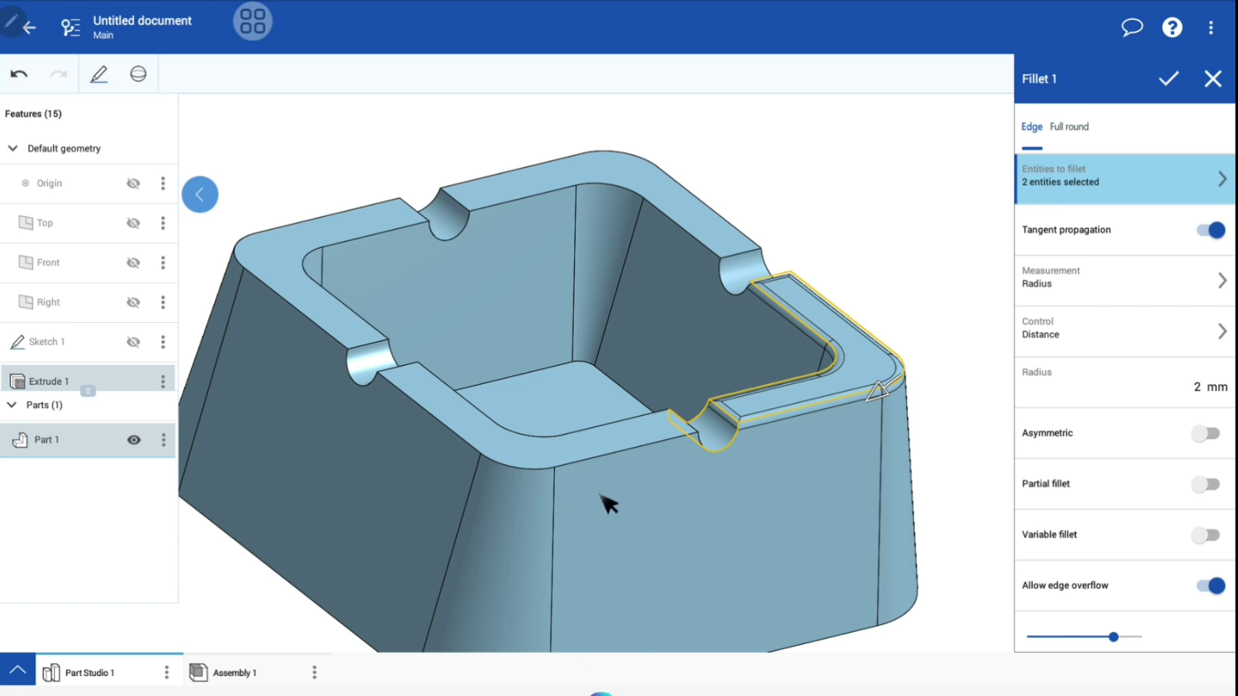
left_click(643, 428)
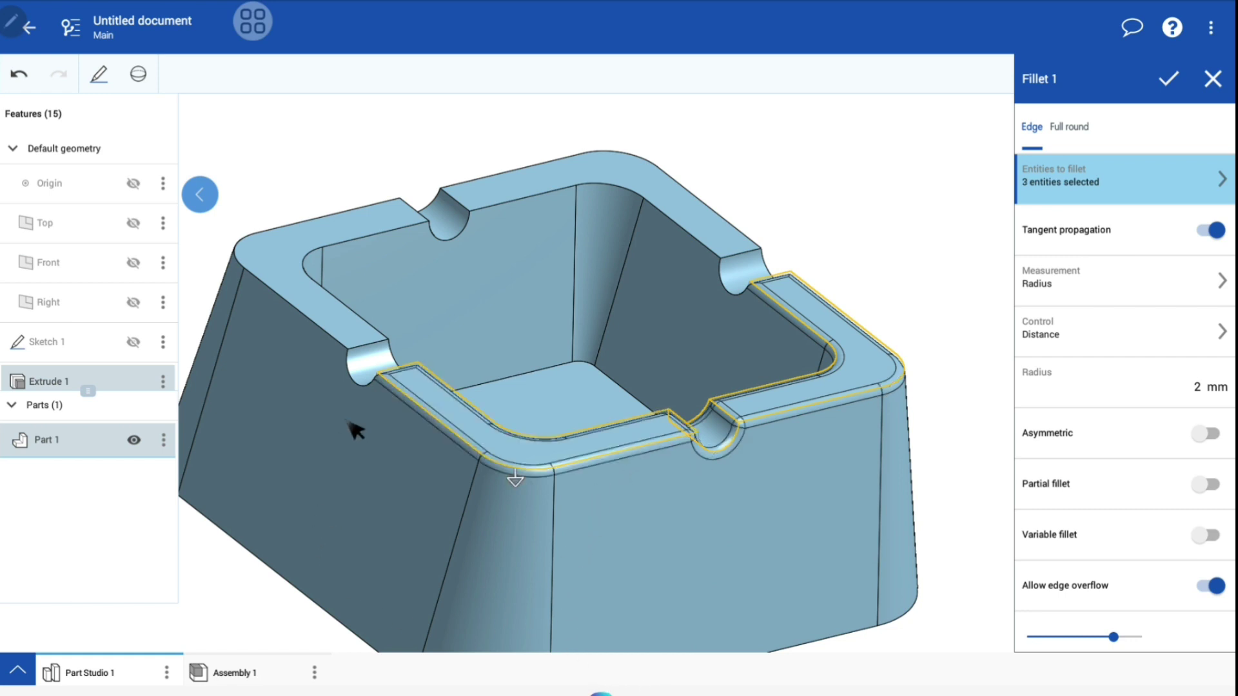
left_click(379, 371)
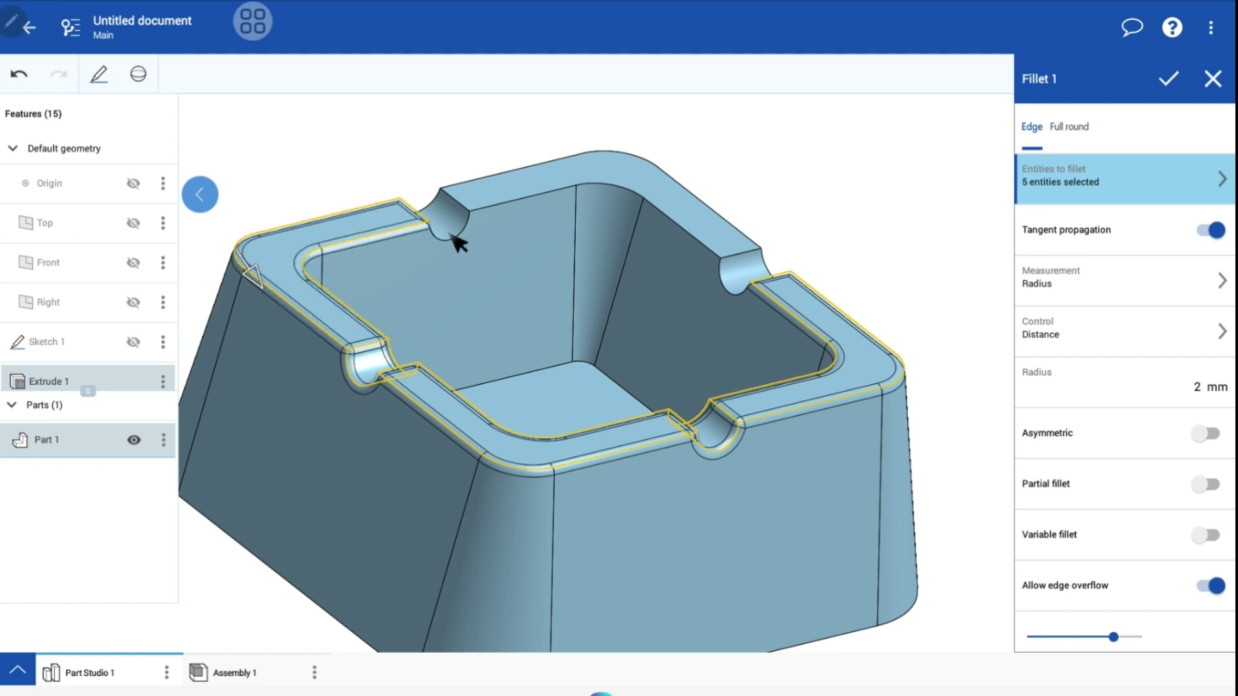
left_click(455, 225)
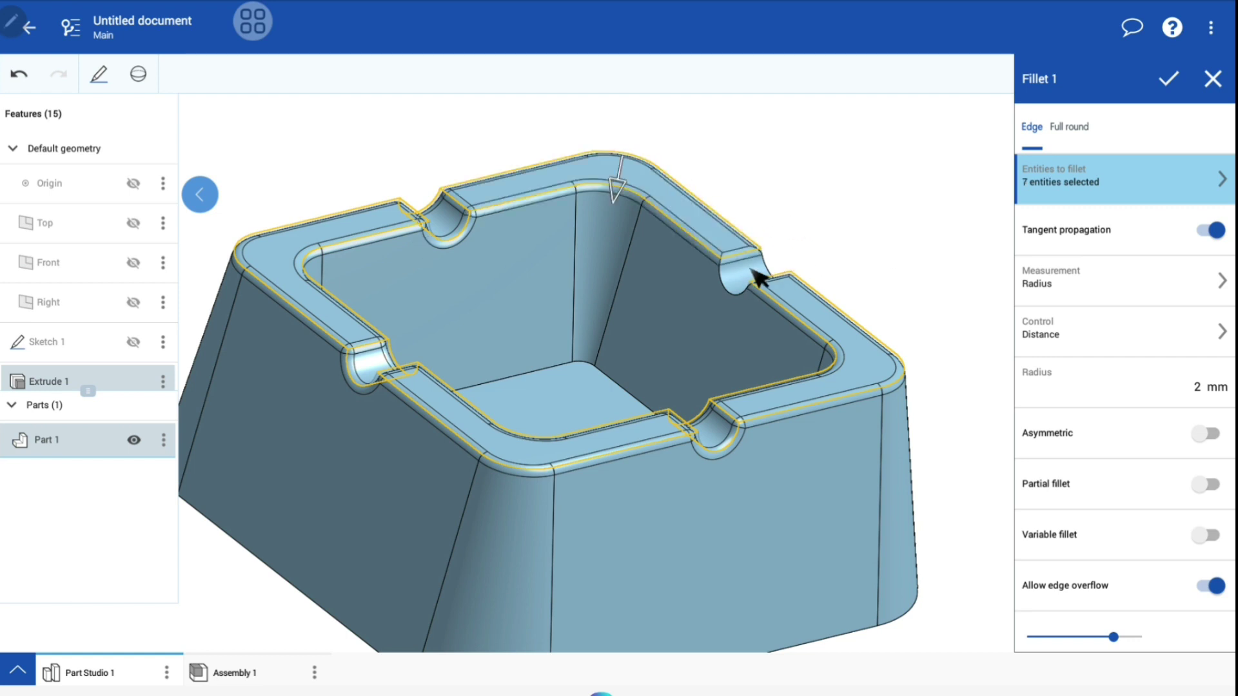
left_click(756, 278)
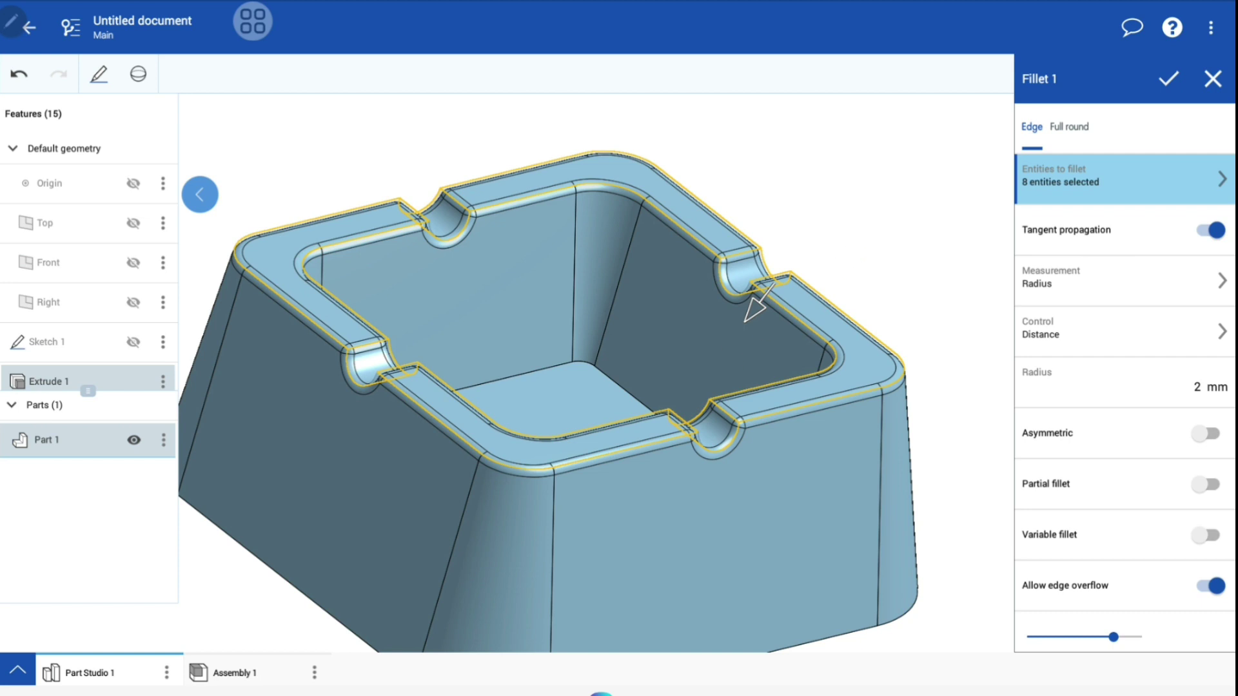
Add the floor and bottom outer edge to the 2 mm fillet and apply it.
right_click_drag(897, 277, 522, 330)
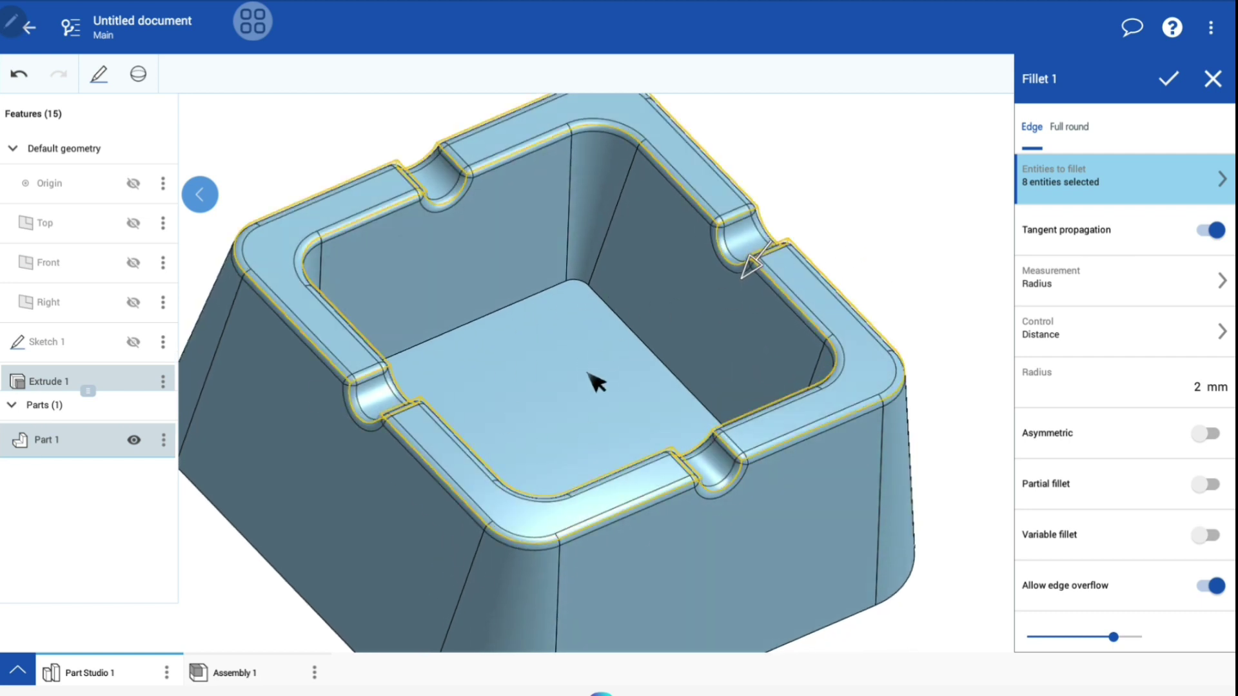
left_click(596, 382)
right_click_drag(597, 383, 628, 471)
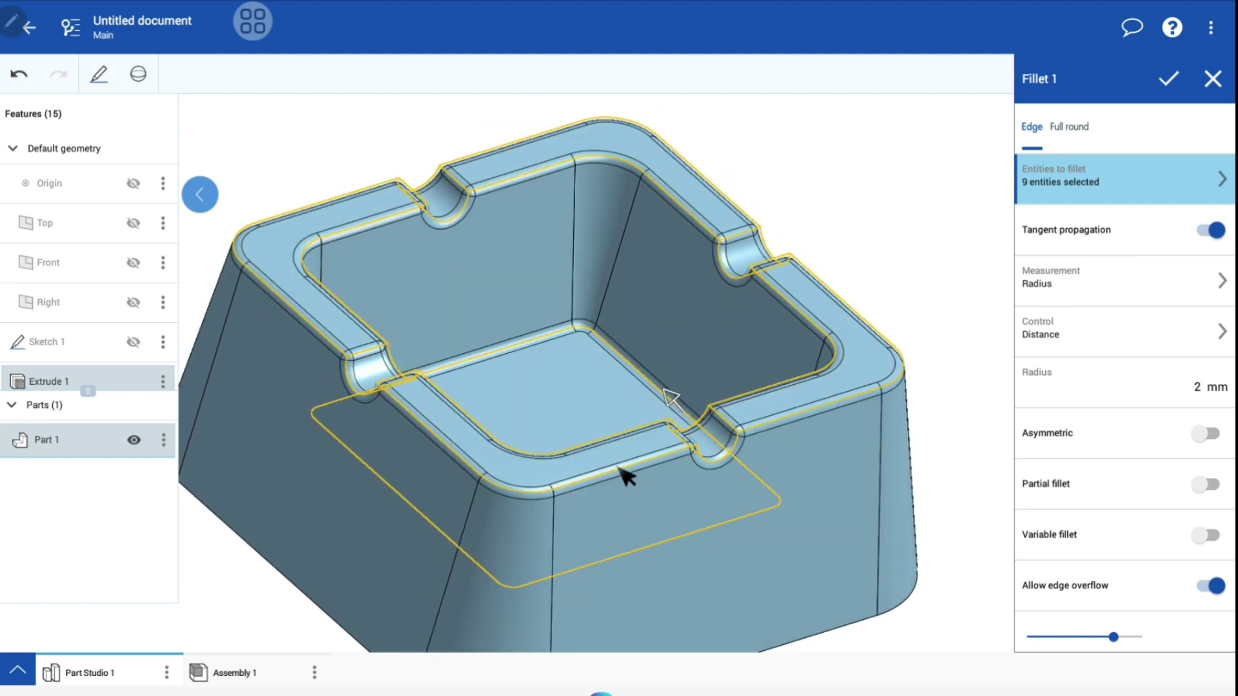
right_click_drag(671, 396, 650, 493)
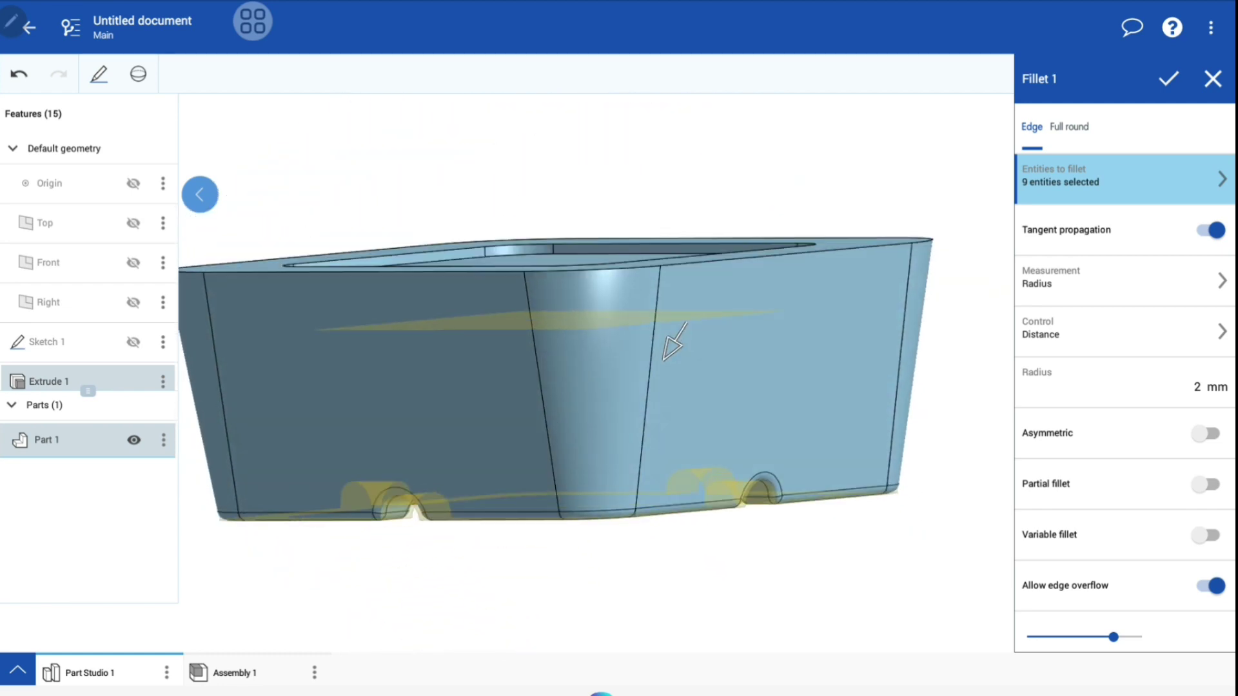
left_click(625, 507)
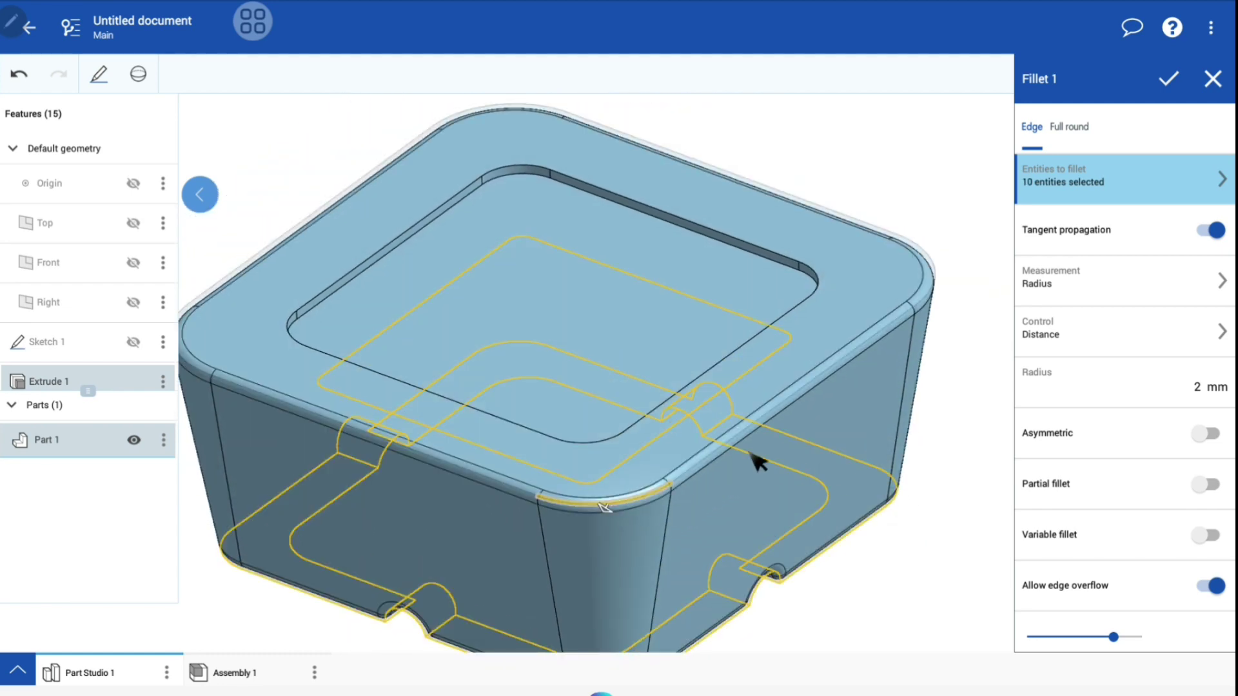
left_click(1168, 78)
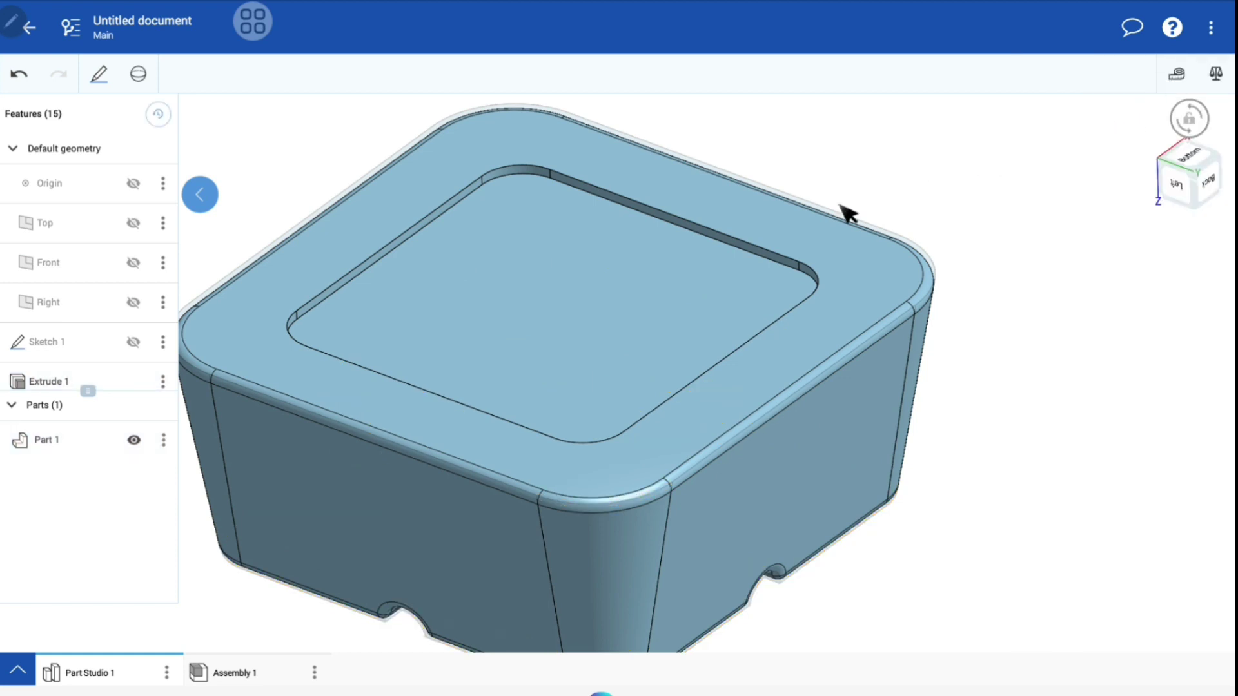
Fillet the inner and outer edges of the recess step with a 1 mm radius.
left_click(141, 73)
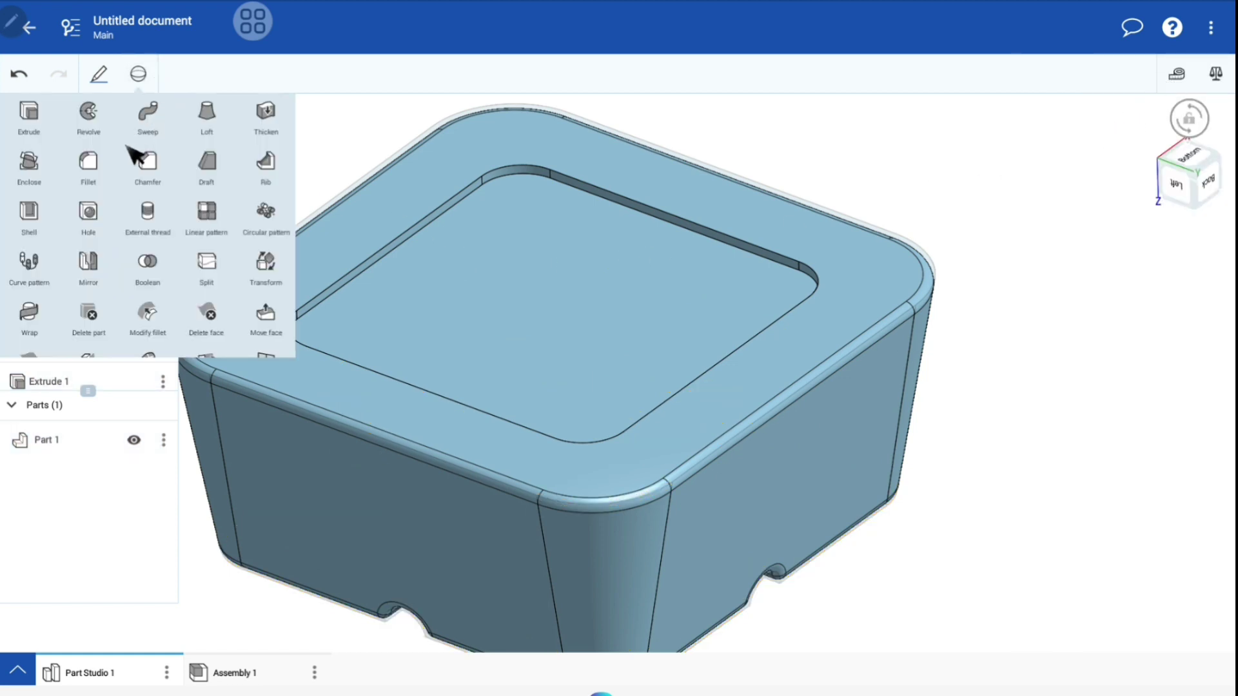
key("Escape")
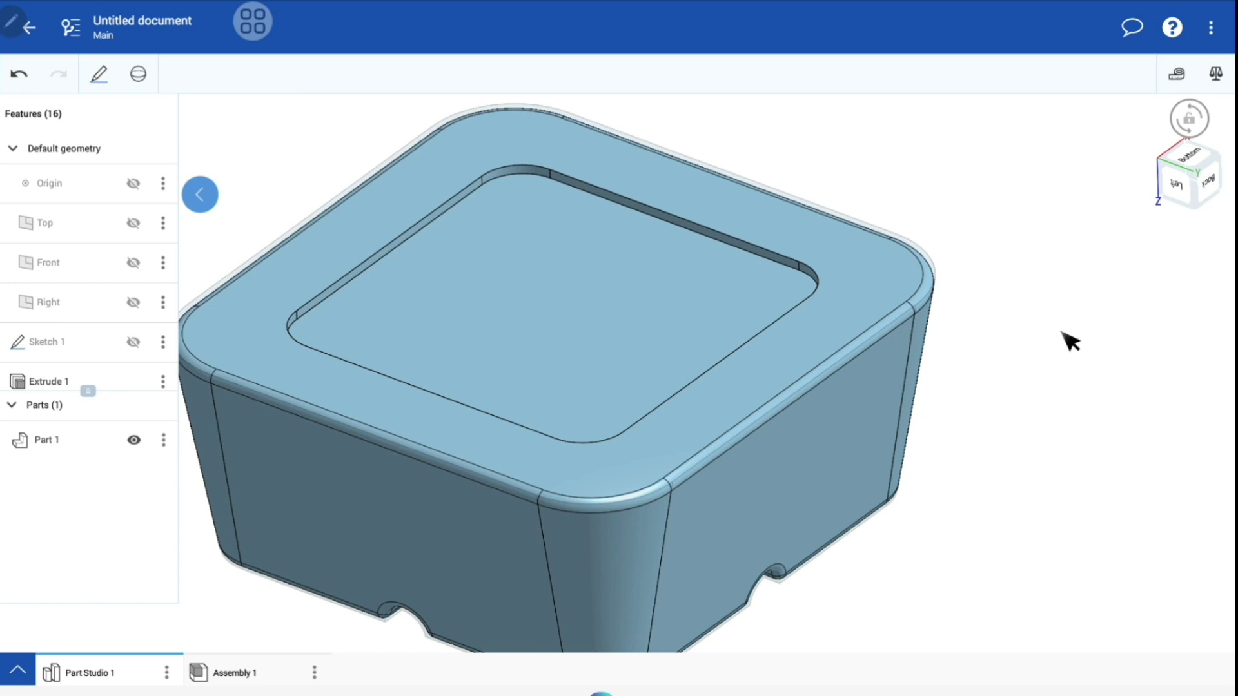
key("shift+f")
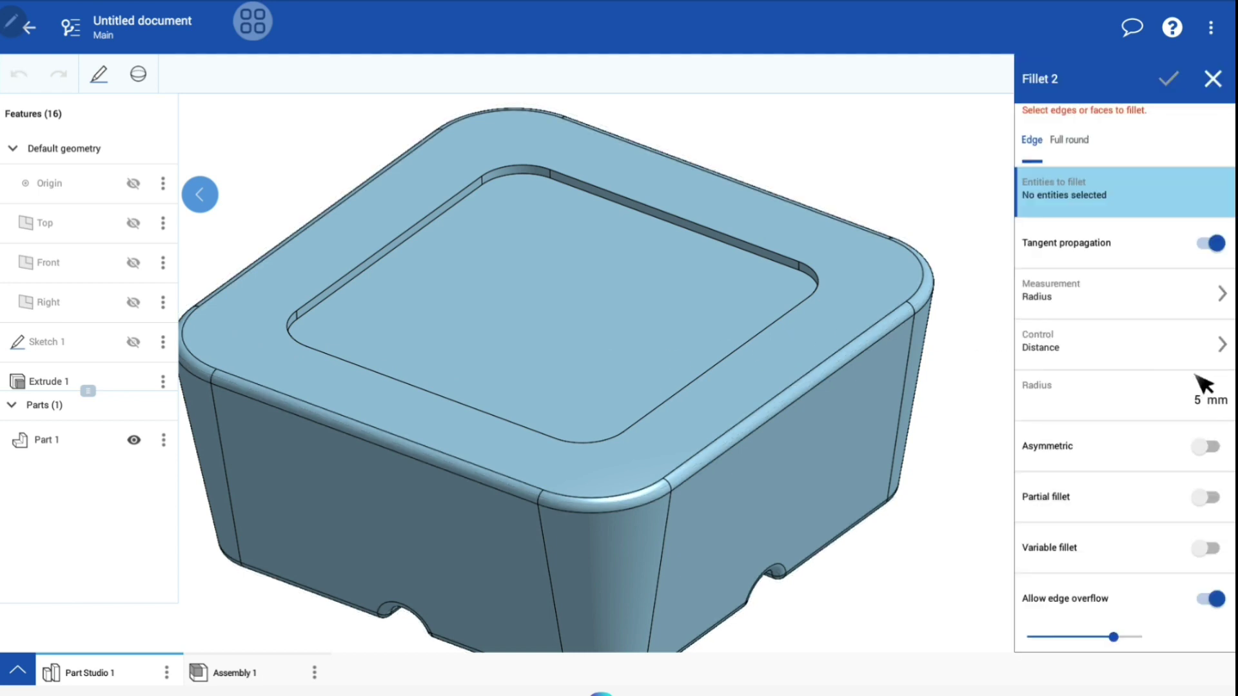
left_click(1202, 399)
left_click(557, 246)
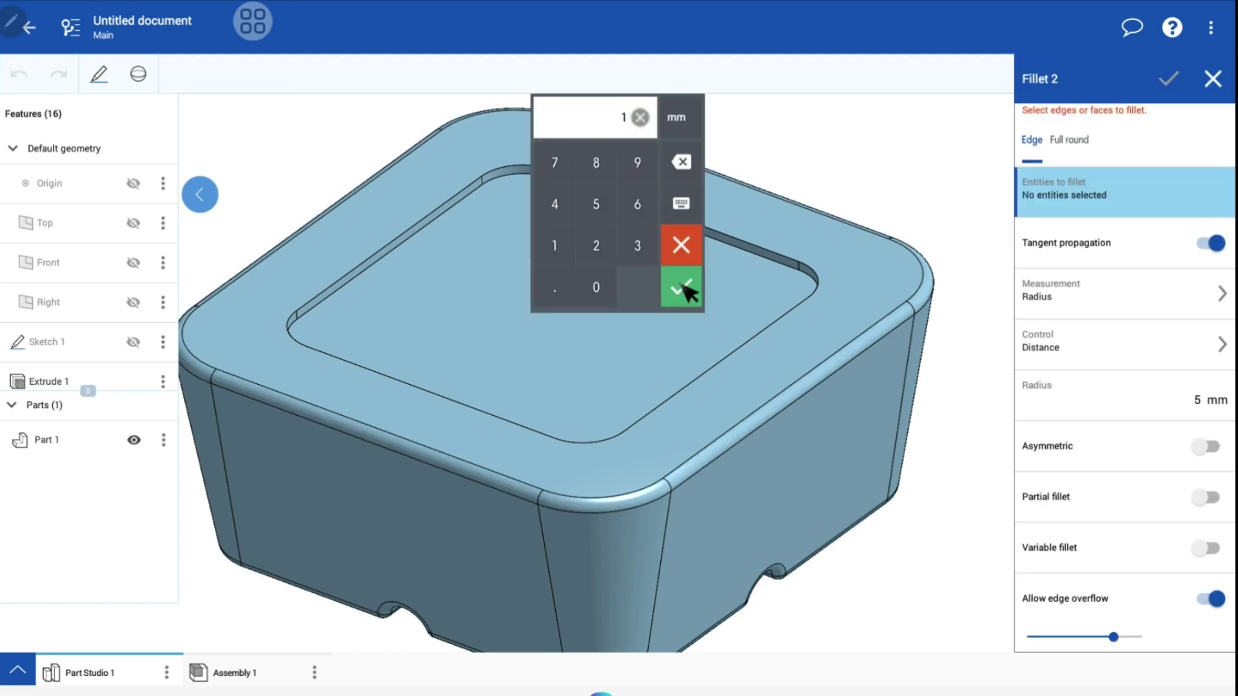
left_click(682, 289)
scroll(516, 174, "up", 5)
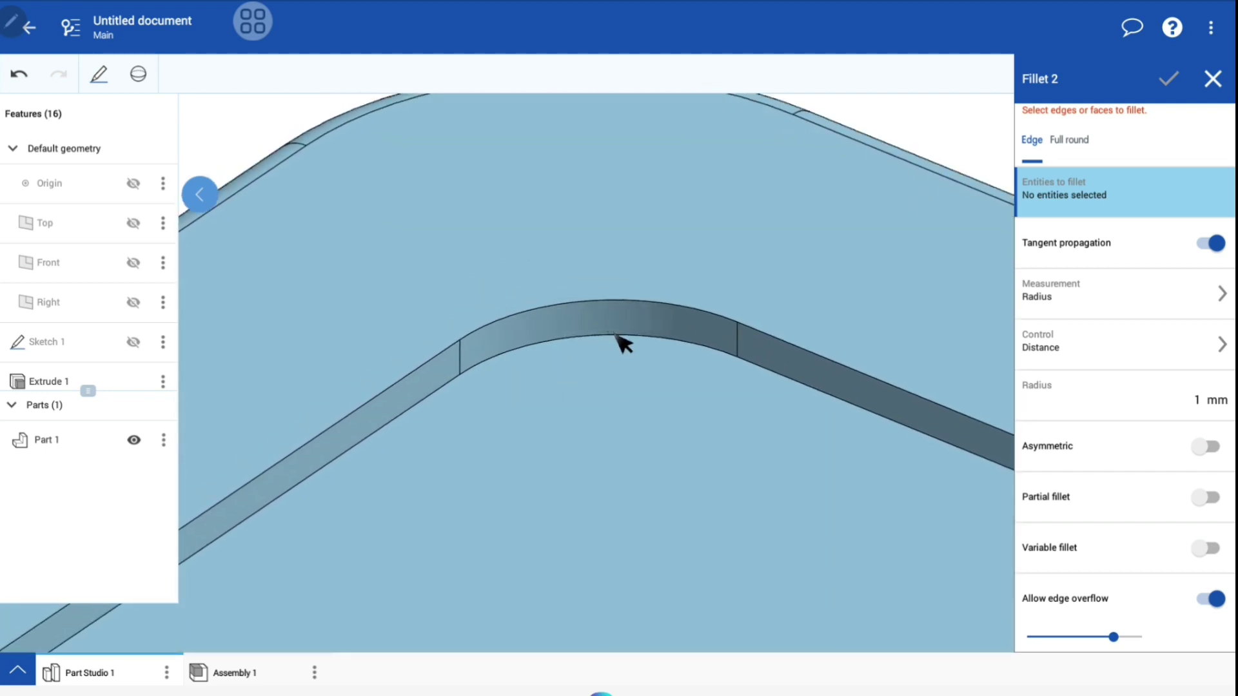
left_click(616, 334)
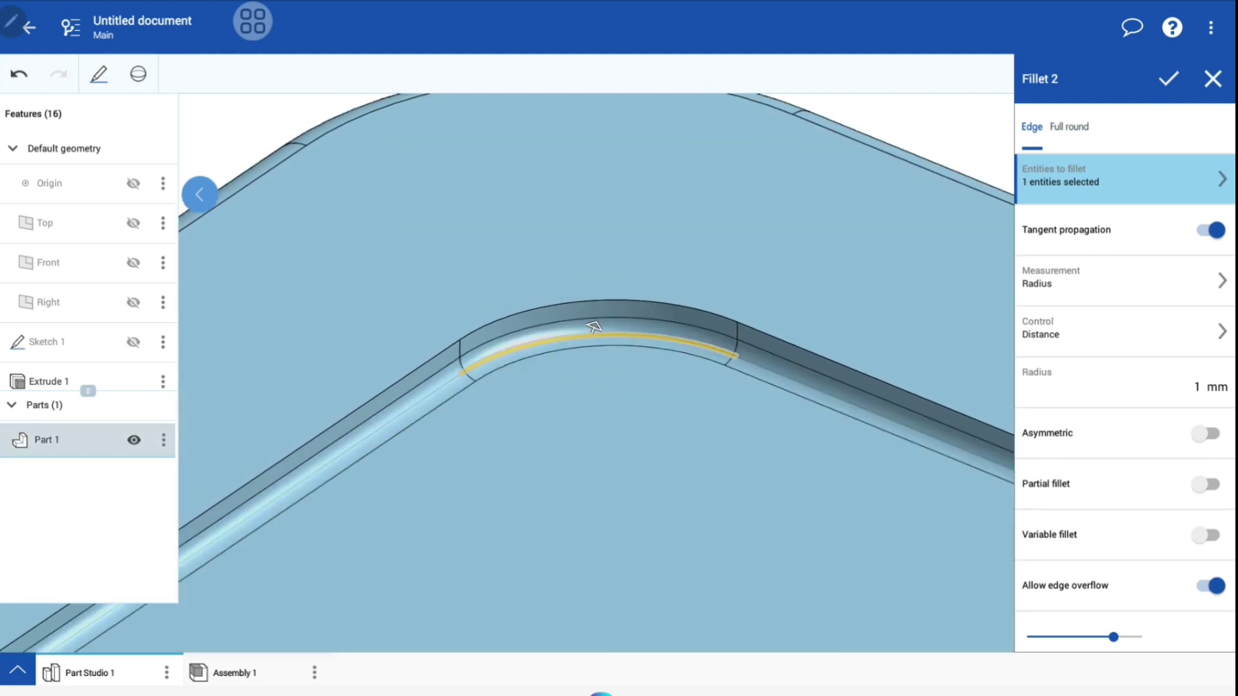
left_click(627, 316)
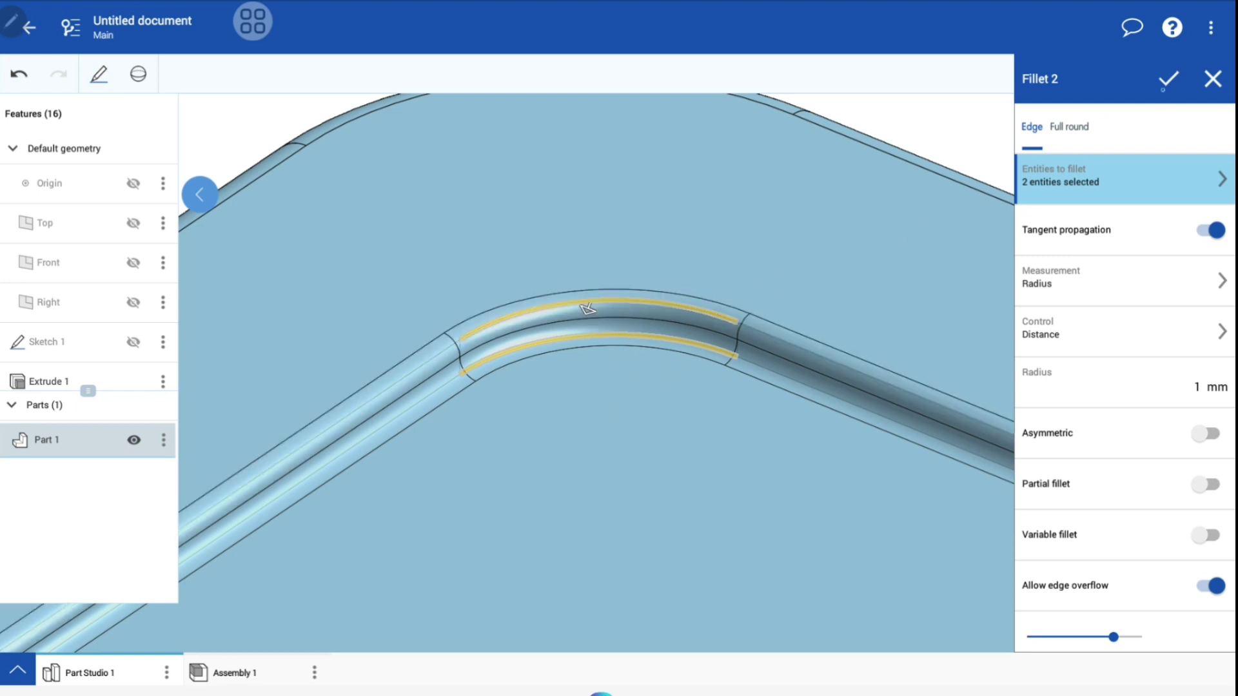
left_click(1168, 79)
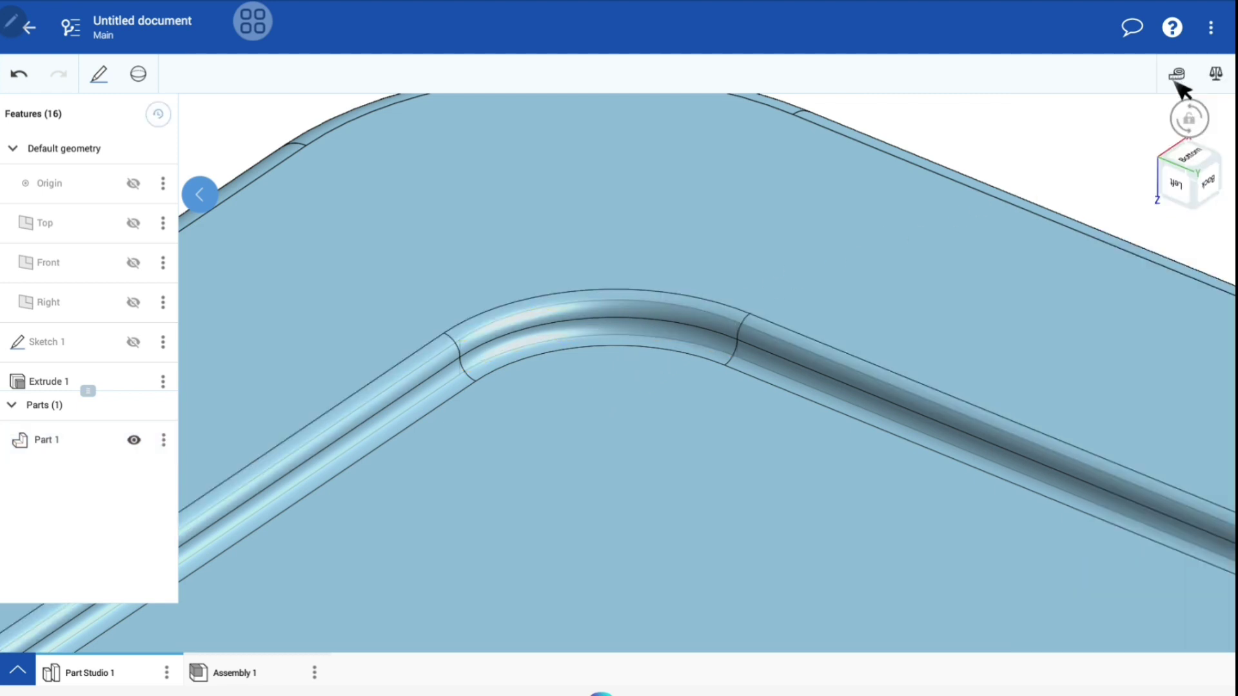
scroll(710, 374, "down", 5)
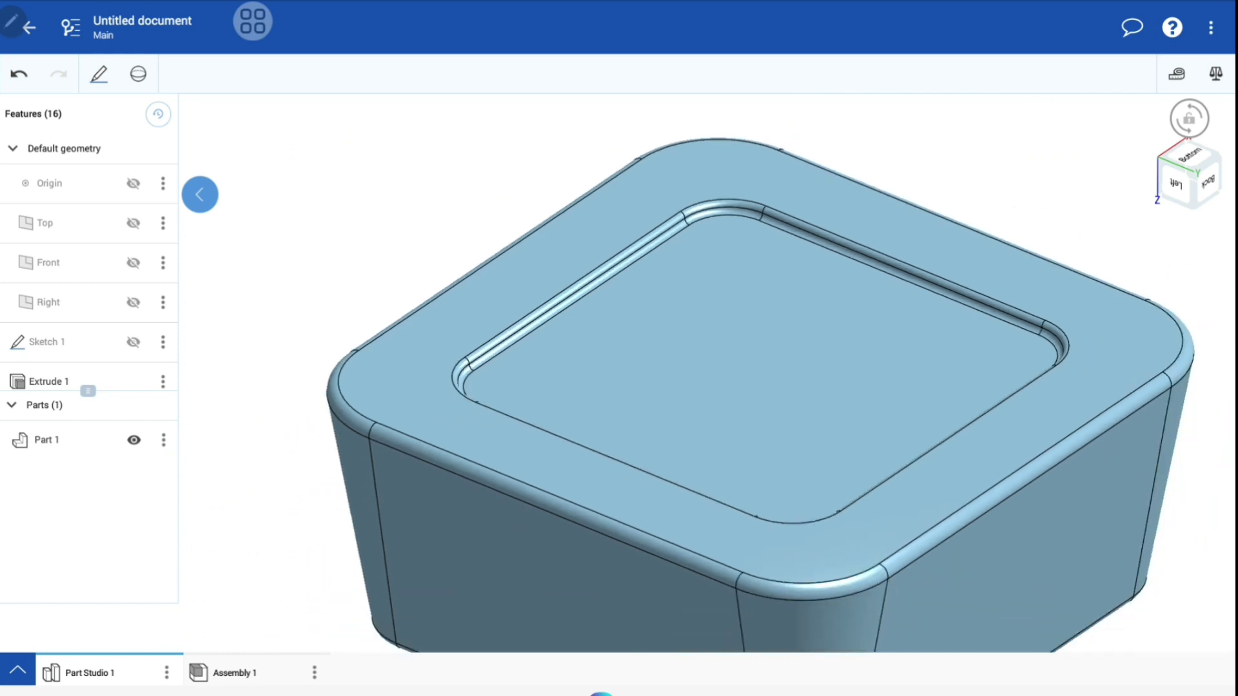
Show a section view of the ashtray cut along the Front plane.
mouse_move(709, 419)
left_mouse_down()
mouse_move(709, 226)
mouse_move(709, 419)
mouse_move(644, 438)
left_mouse_up()
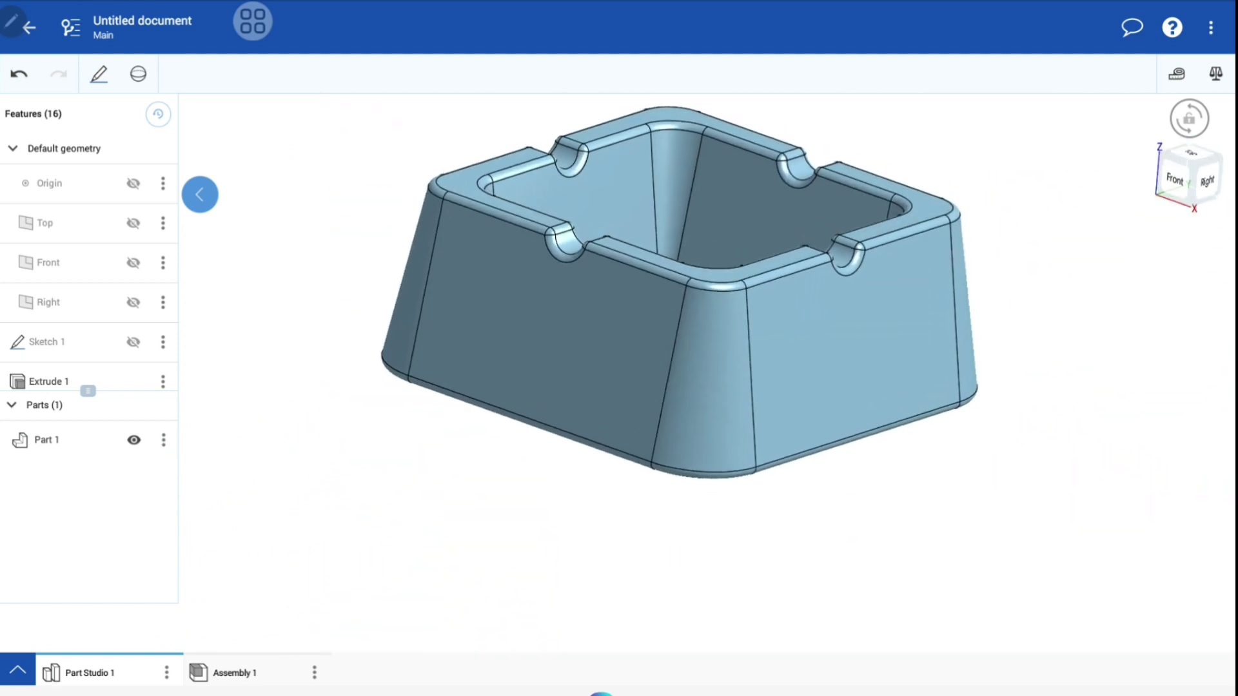
left_click(111, 264)
right_click(1190, 180)
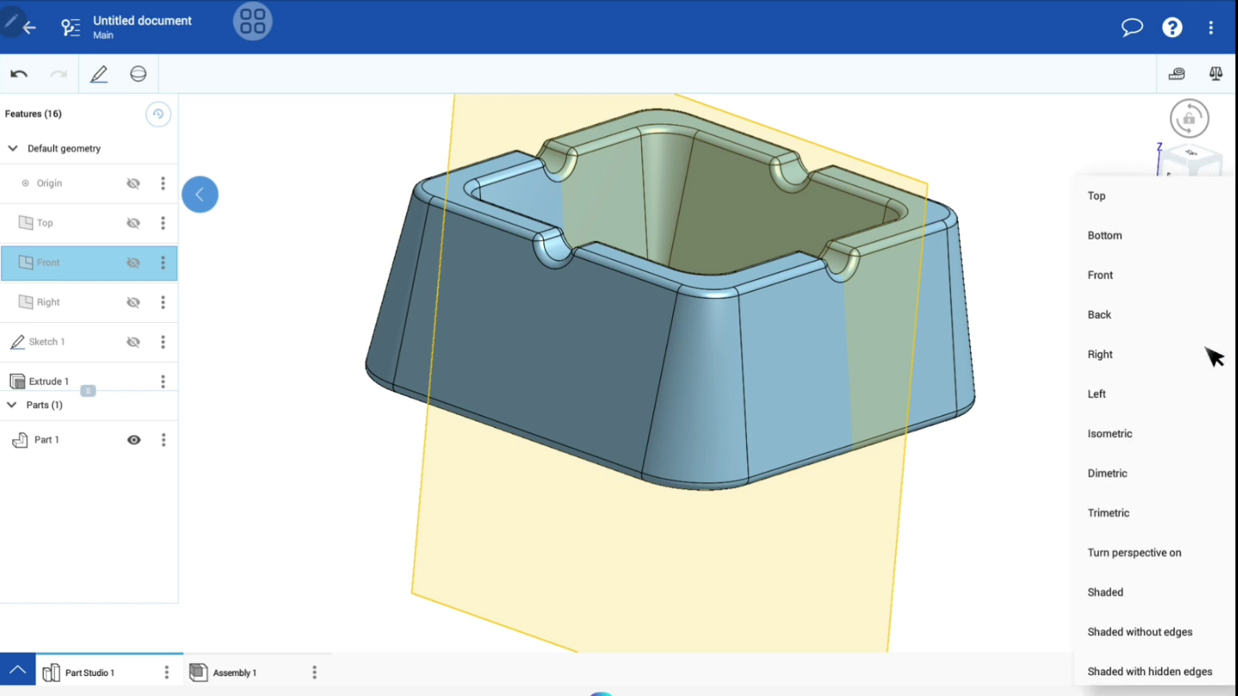
scroll(1207, 354, "down", 1)
scroll(1148, 516, "down", 3)
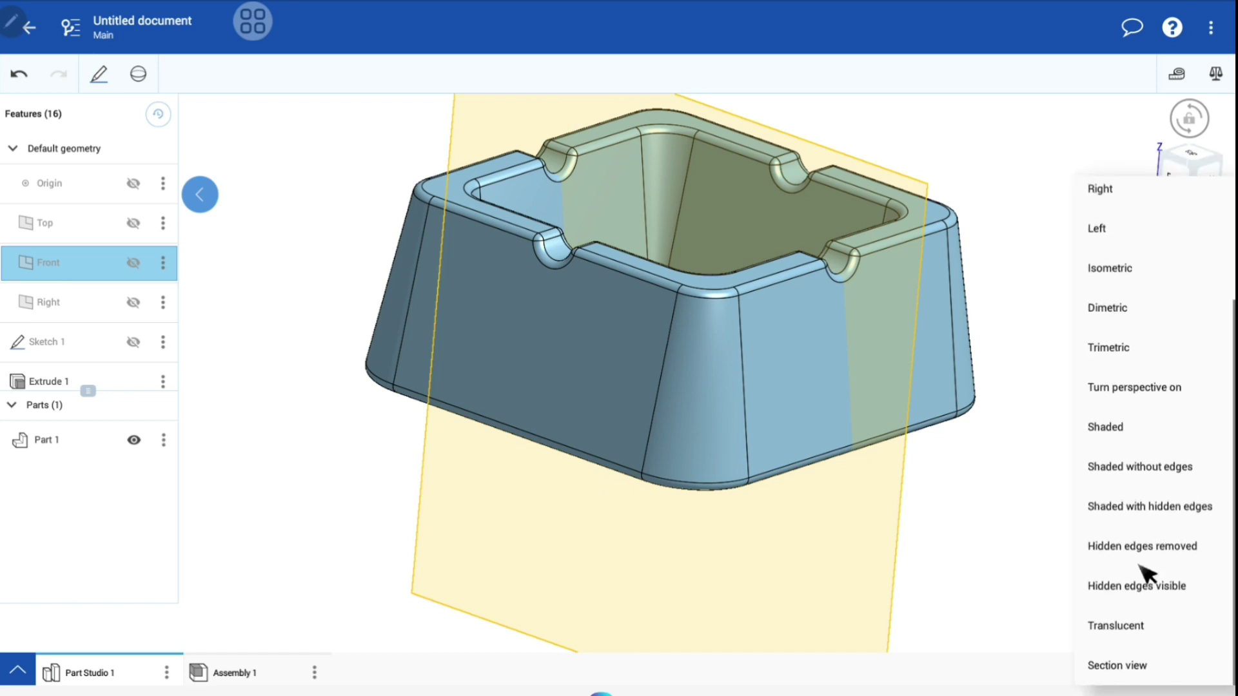
left_click(1134, 663)
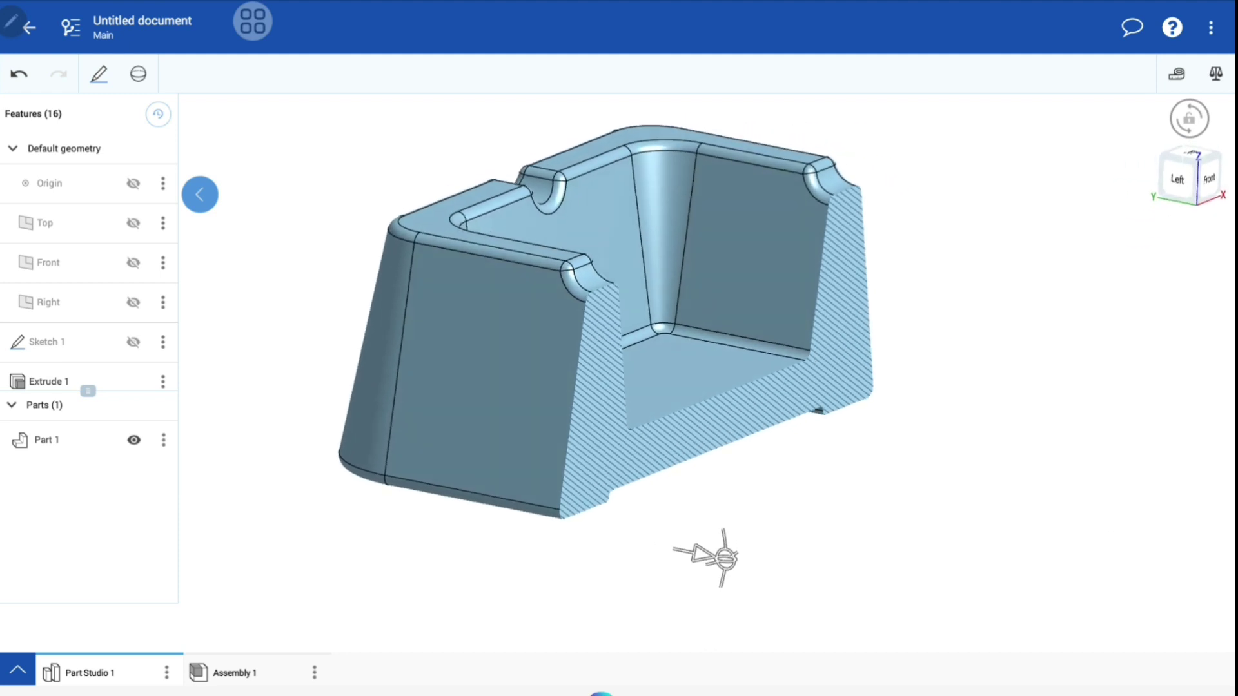
Shell Part 1 into a hollow body with 2 mm wall thickness.
left_click(138, 75)
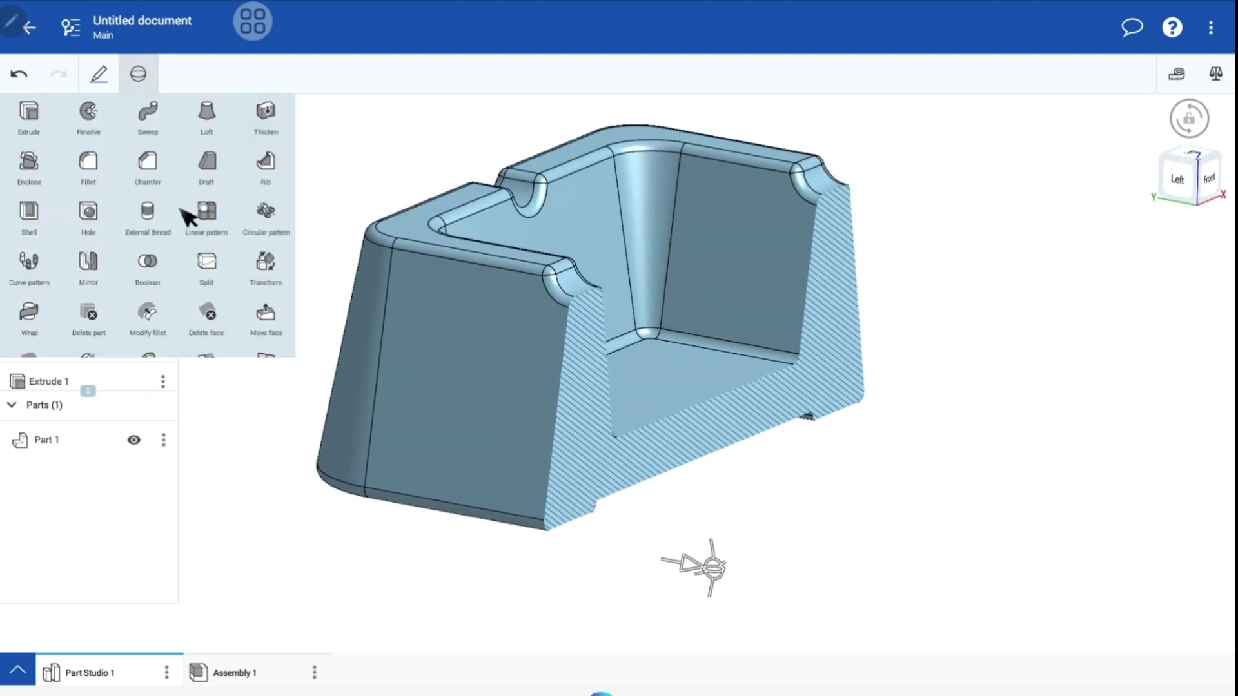
left_click(44, 219)
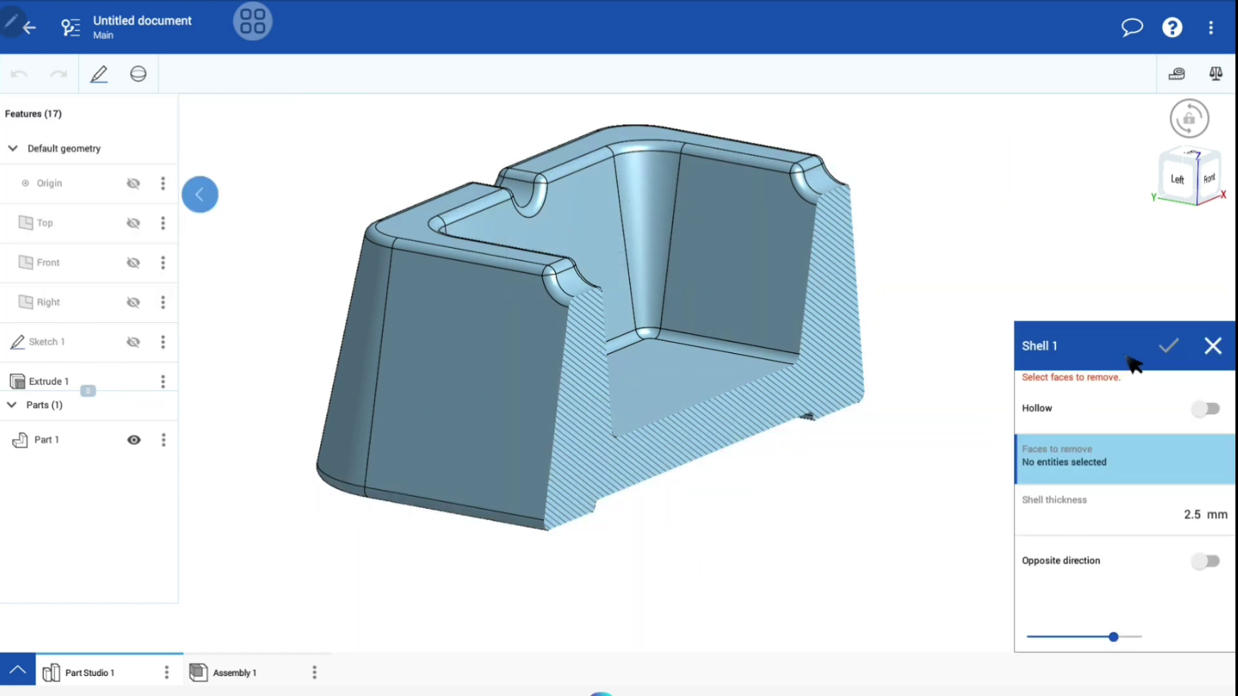
left_click(1206, 276)
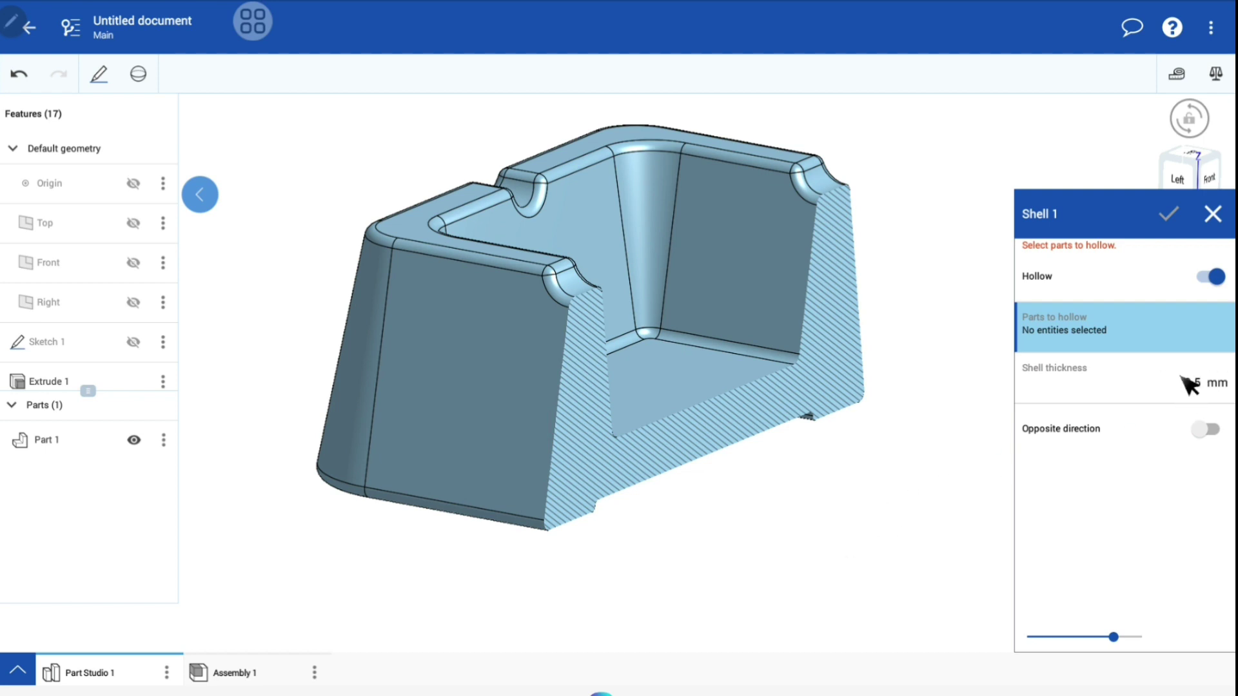
left_click(1209, 385)
left_click(611, 250)
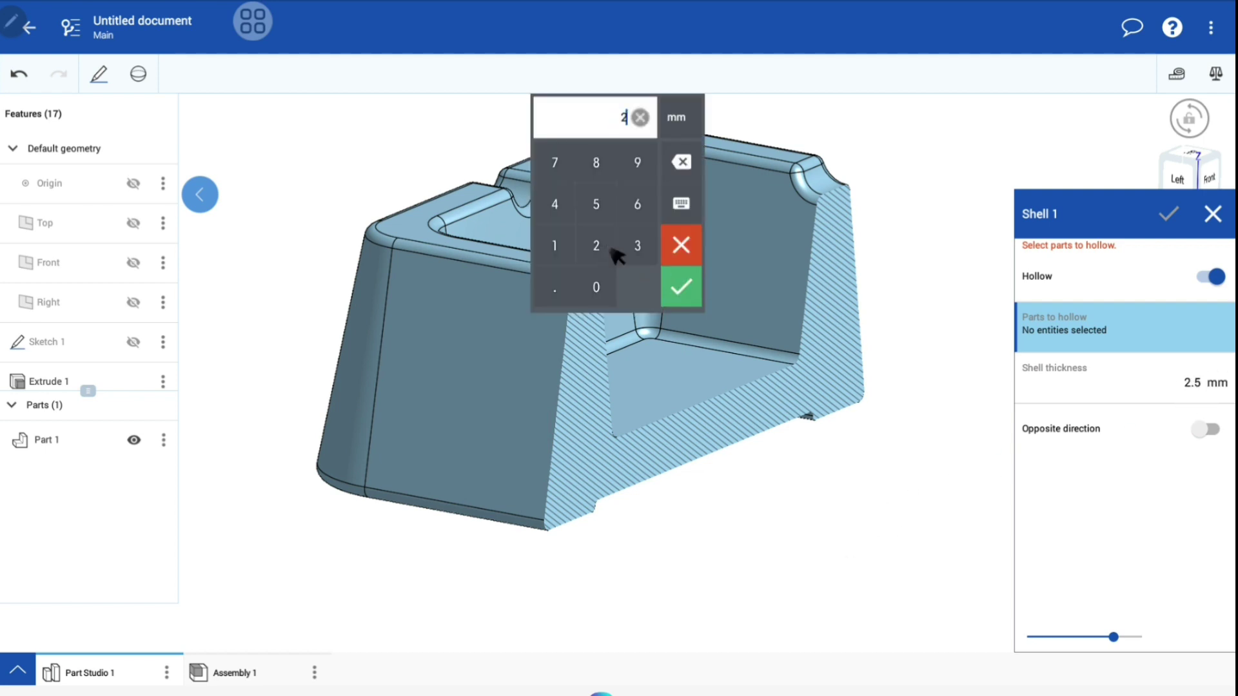
left_click(681, 287)
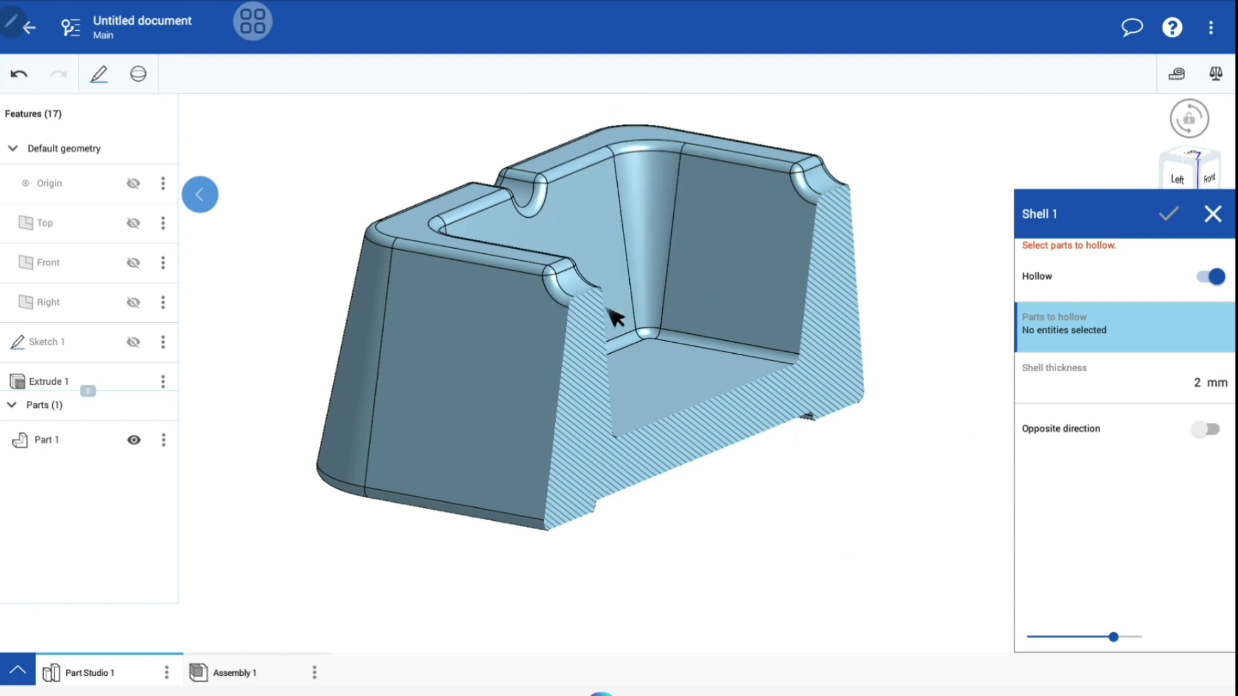
left_click(481, 449)
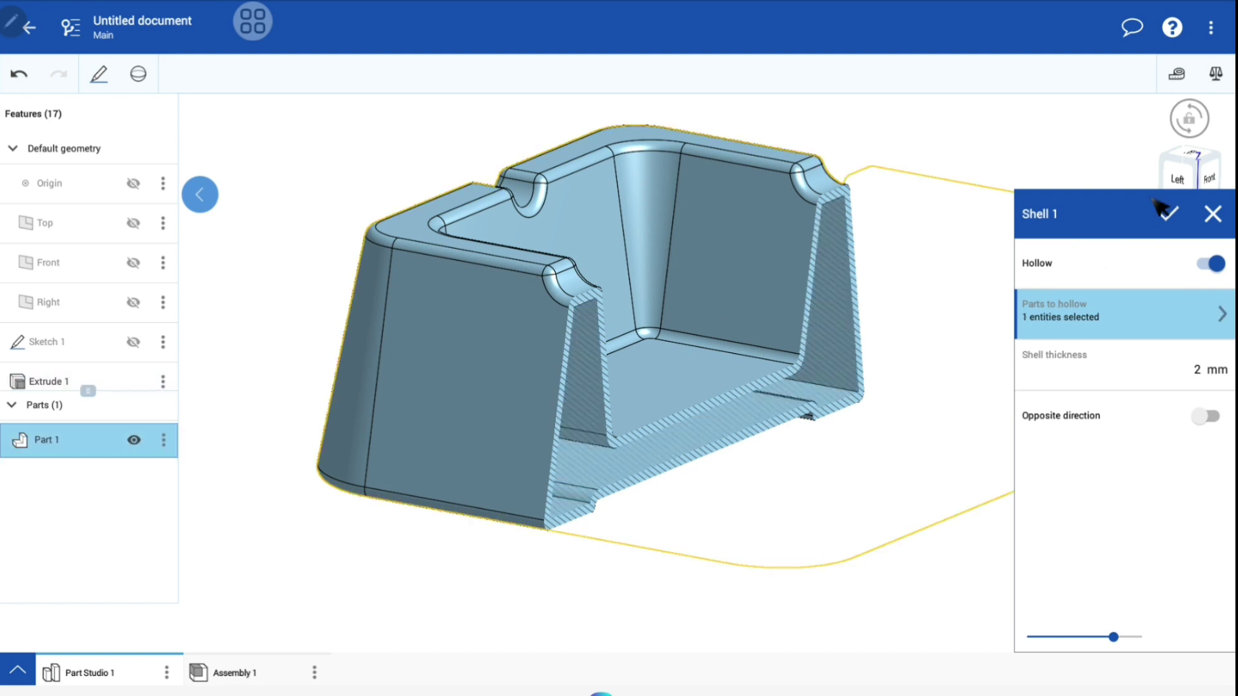
left_click(1168, 213)
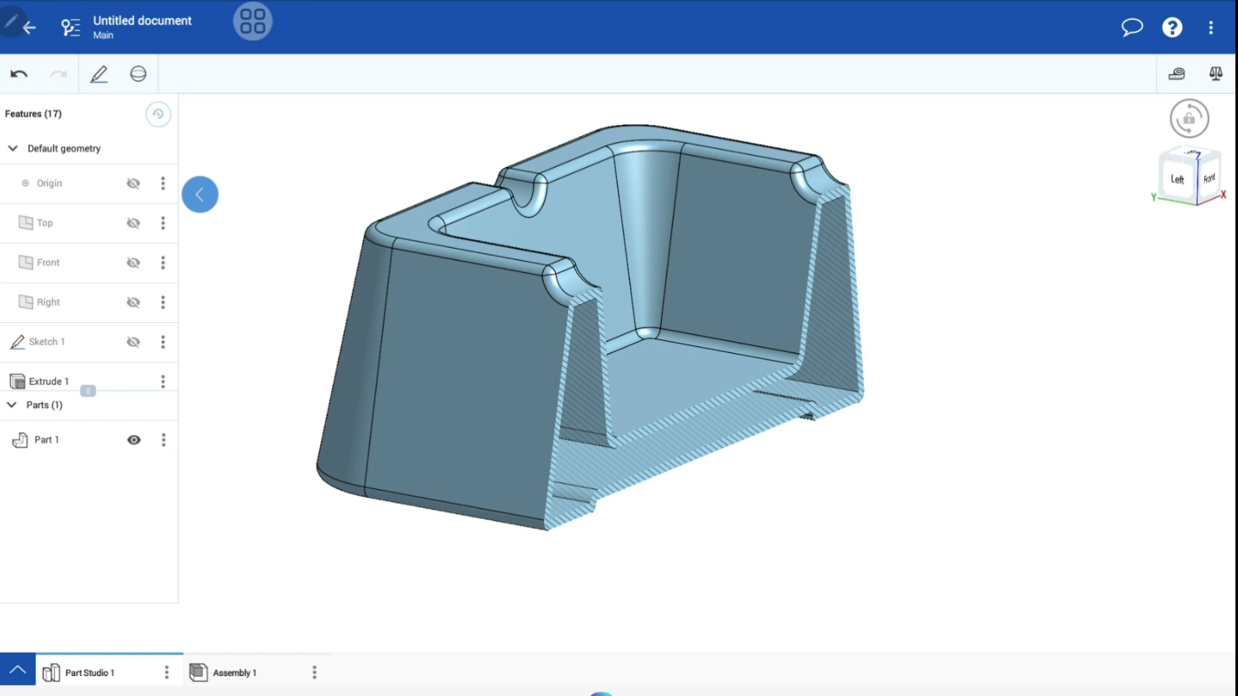
Give Part 1 a custom blue appearance, colour #00A1ED, by lowering red and green.
left_click_drag(710, 322, 580, 322)
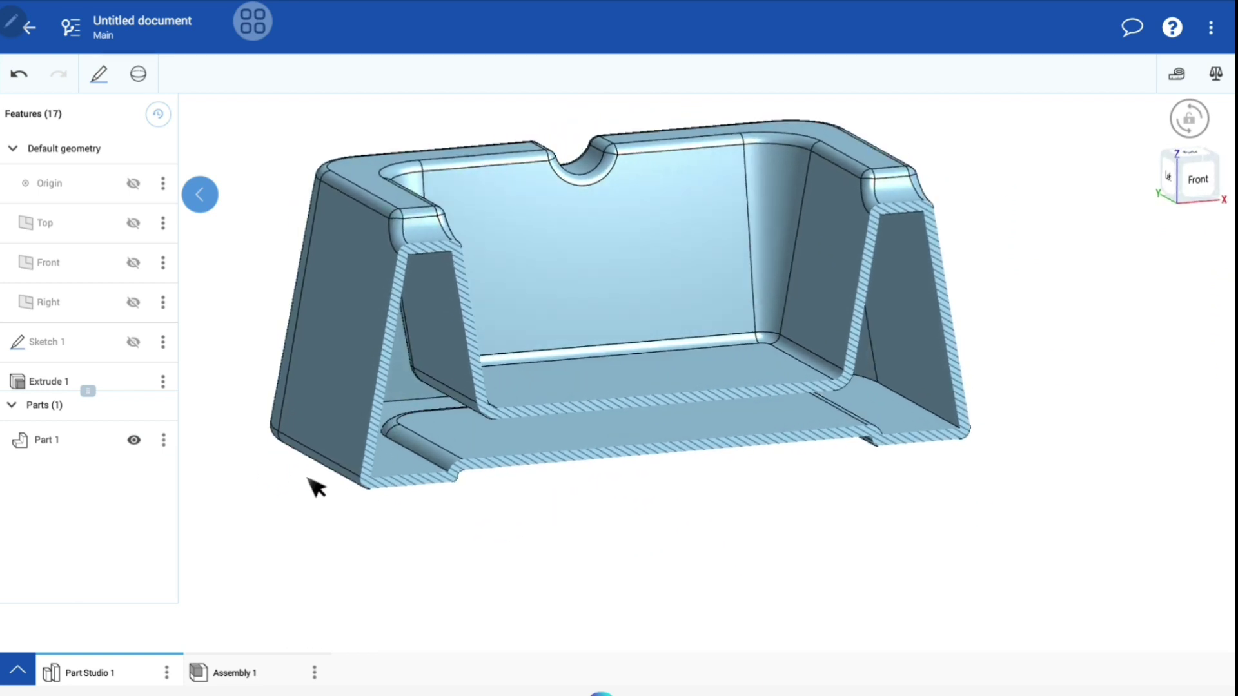
left_click(162, 439)
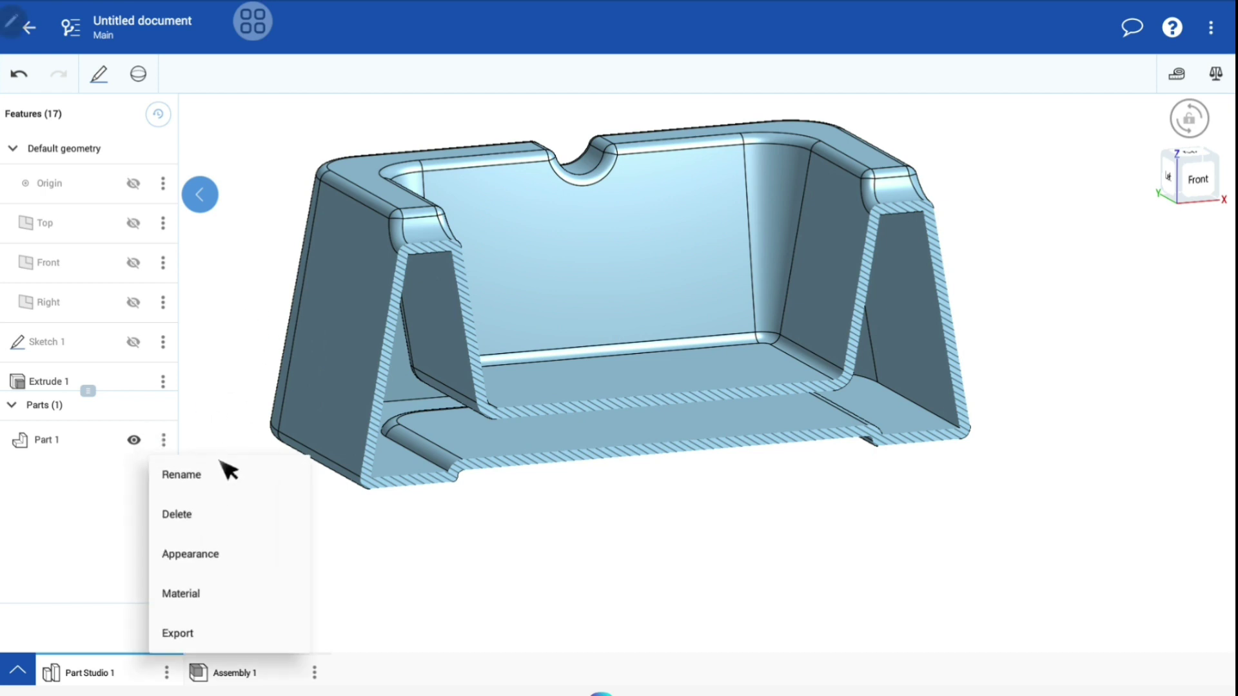
left_click(229, 415)
left_click(164, 441)
left_click(210, 562)
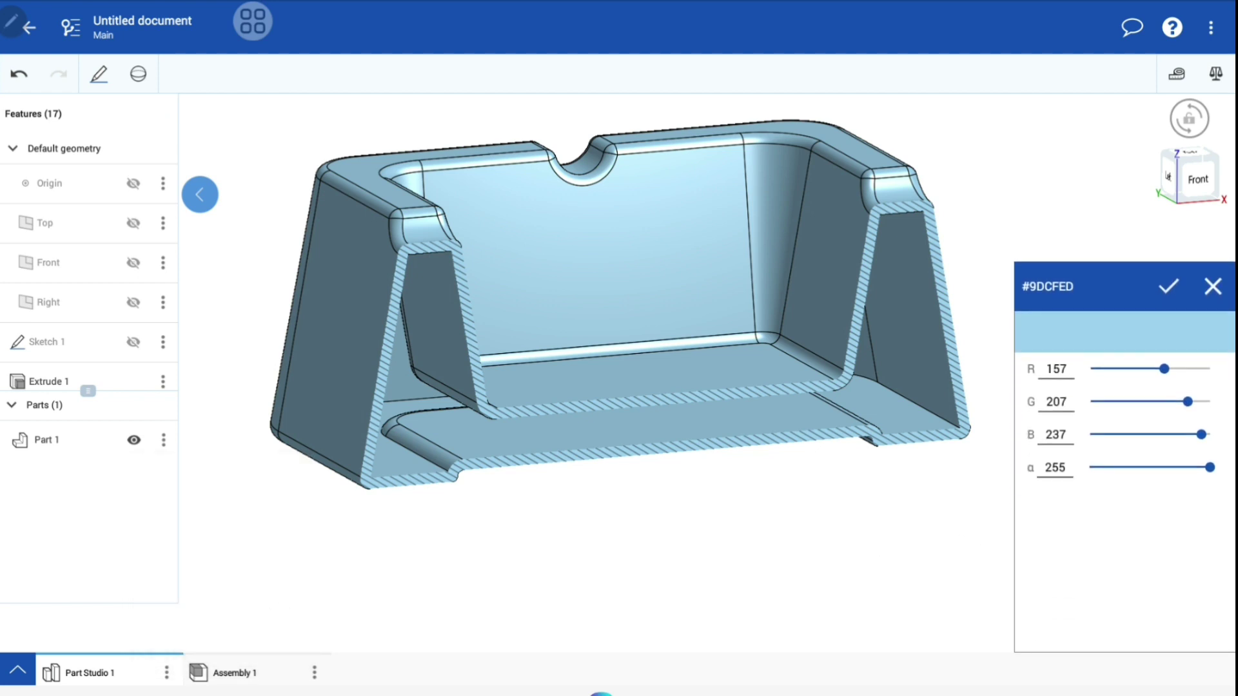
left_click_drag(1163, 369, 1090, 369)
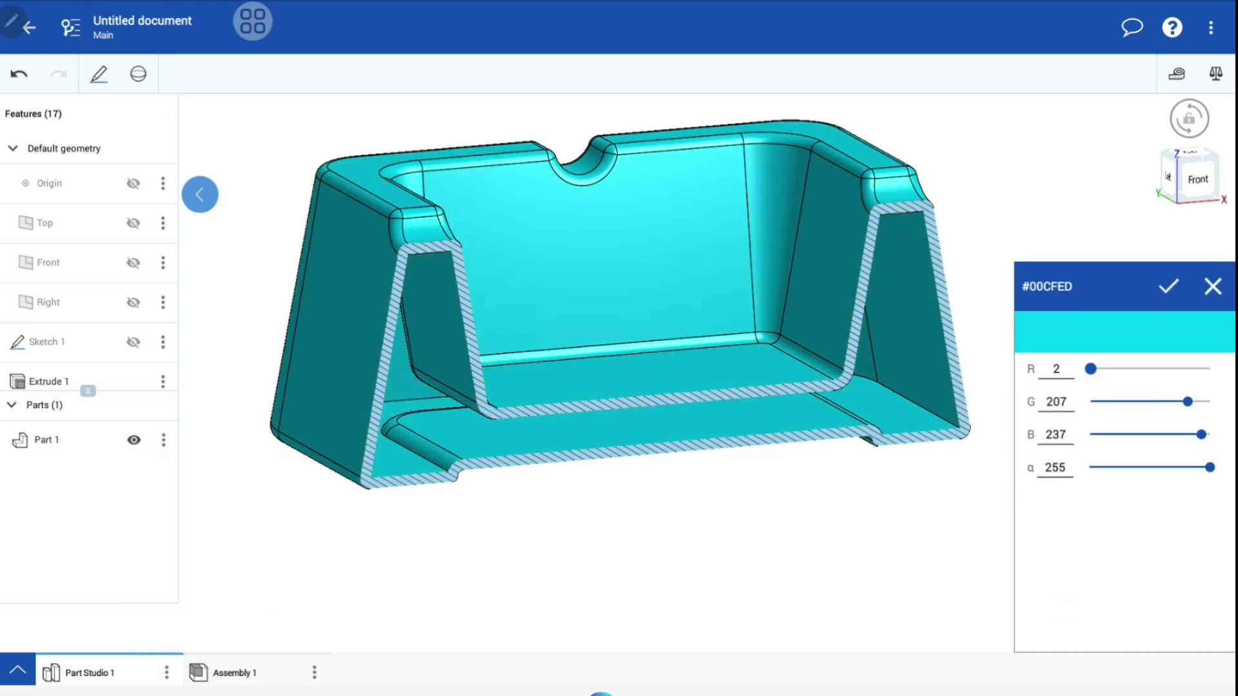
left_click_drag(1187, 402, 1166, 402)
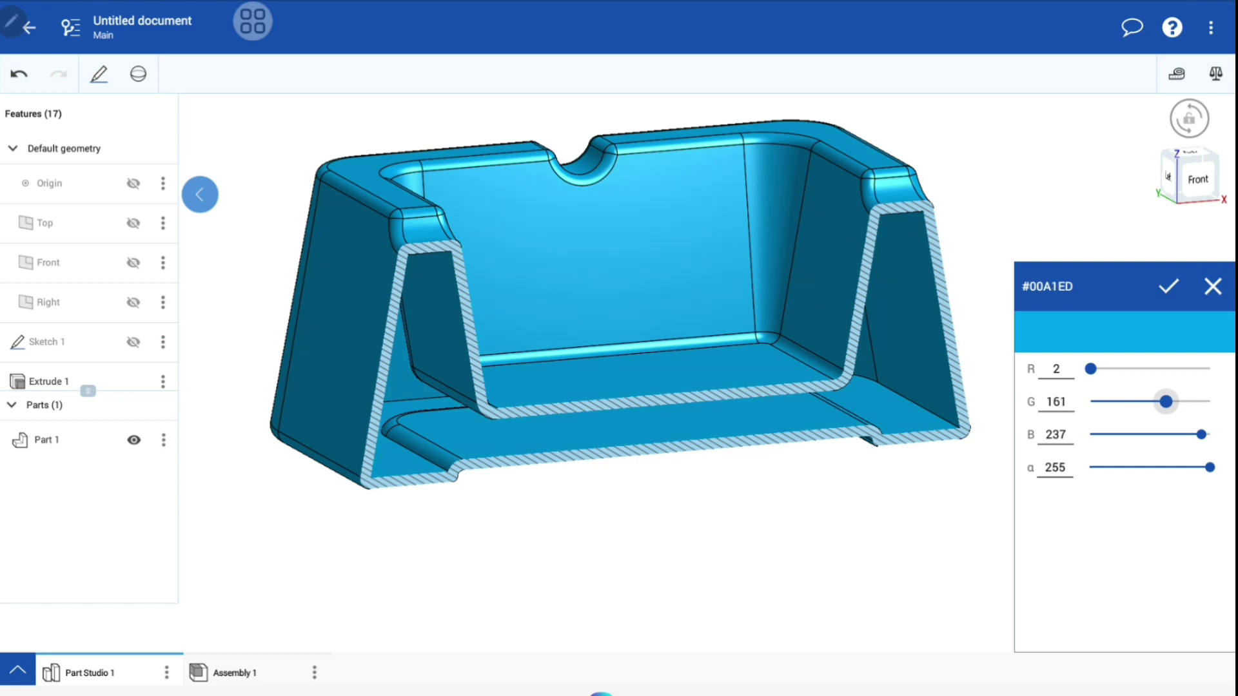
left_click(1168, 286)
left_click_drag(580, 290, 761, 301)
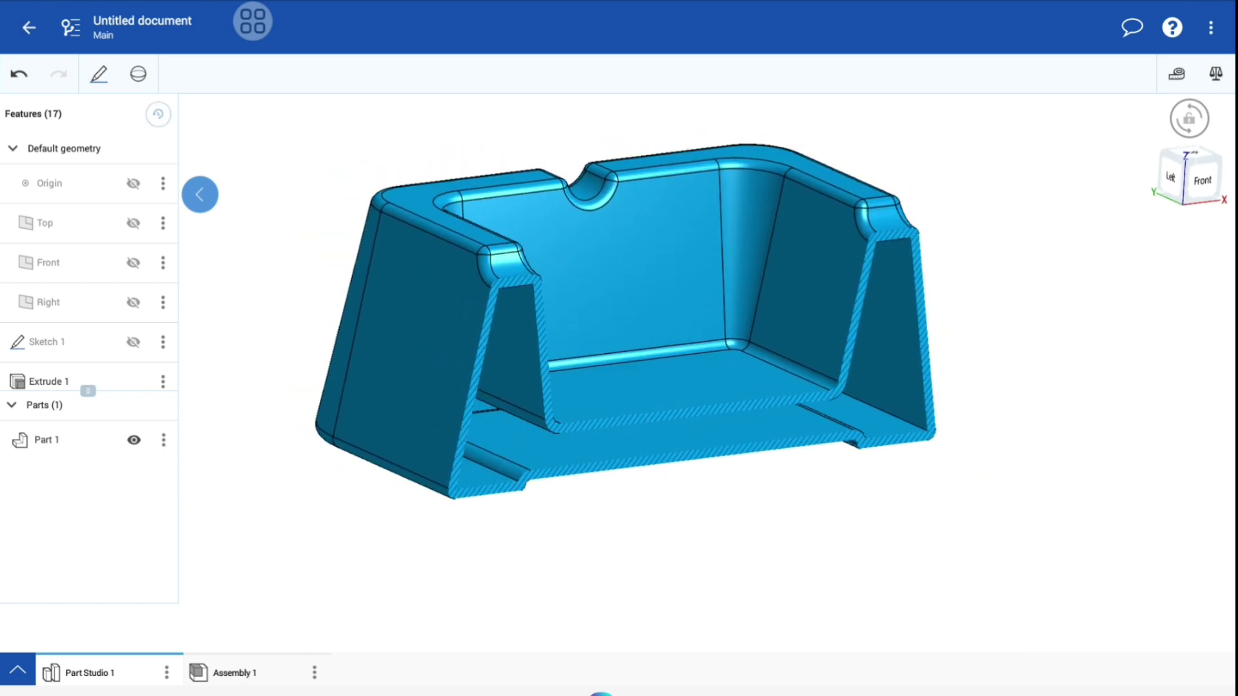
Turn off the section view so the ashtray is no longer cut.
left_click(1215, 202)
scroll(1097, 475, "down", 3)
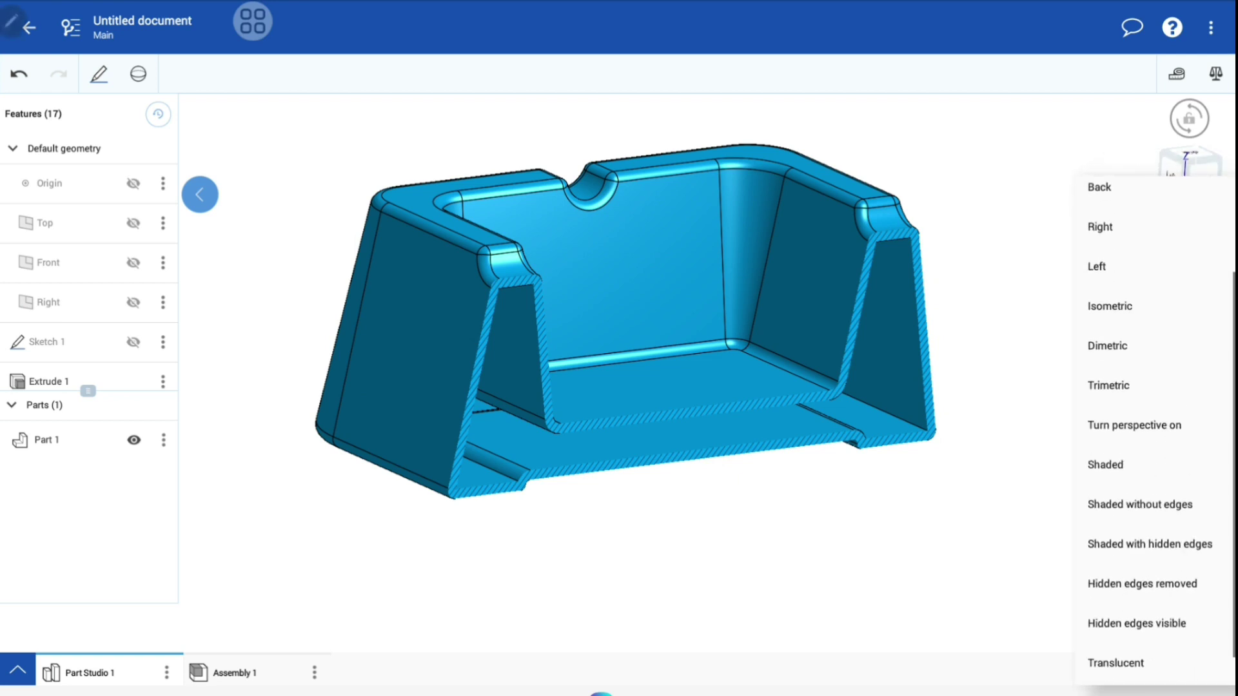
scroll(1094, 475, "down", 1)
left_click(1136, 665)
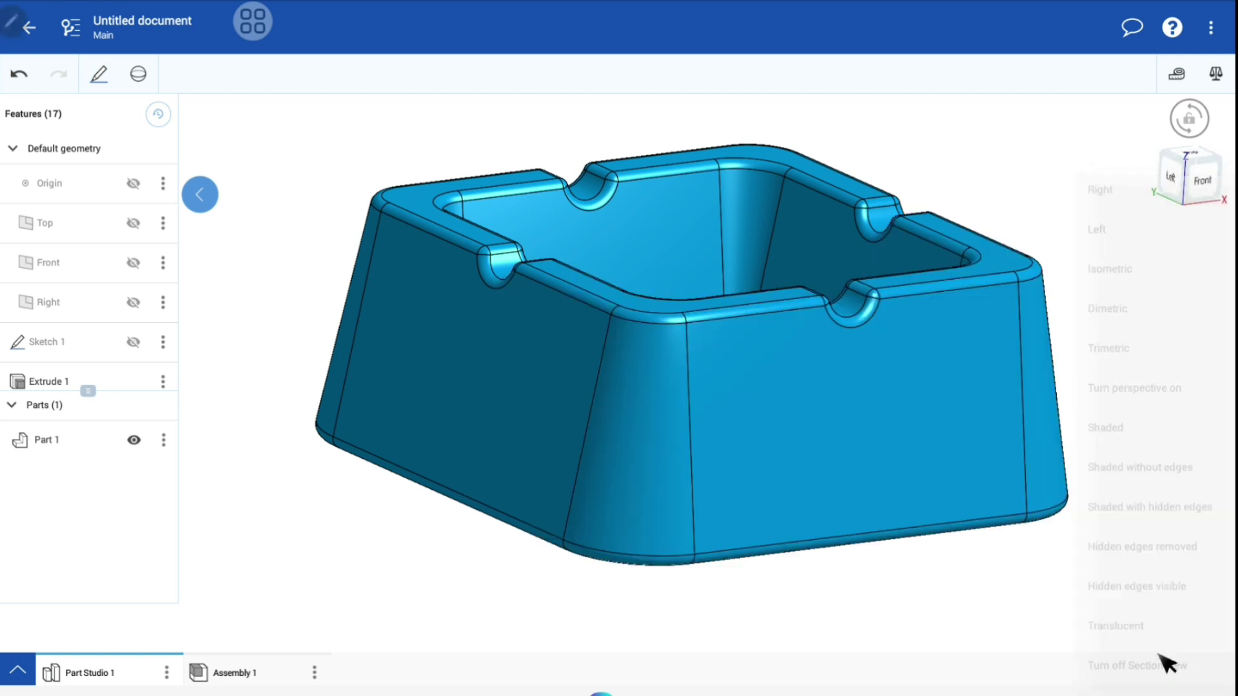
Snap to a standard view, then orbit to inspect the underside, front-right and tray interior.
left_click(1215, 201)
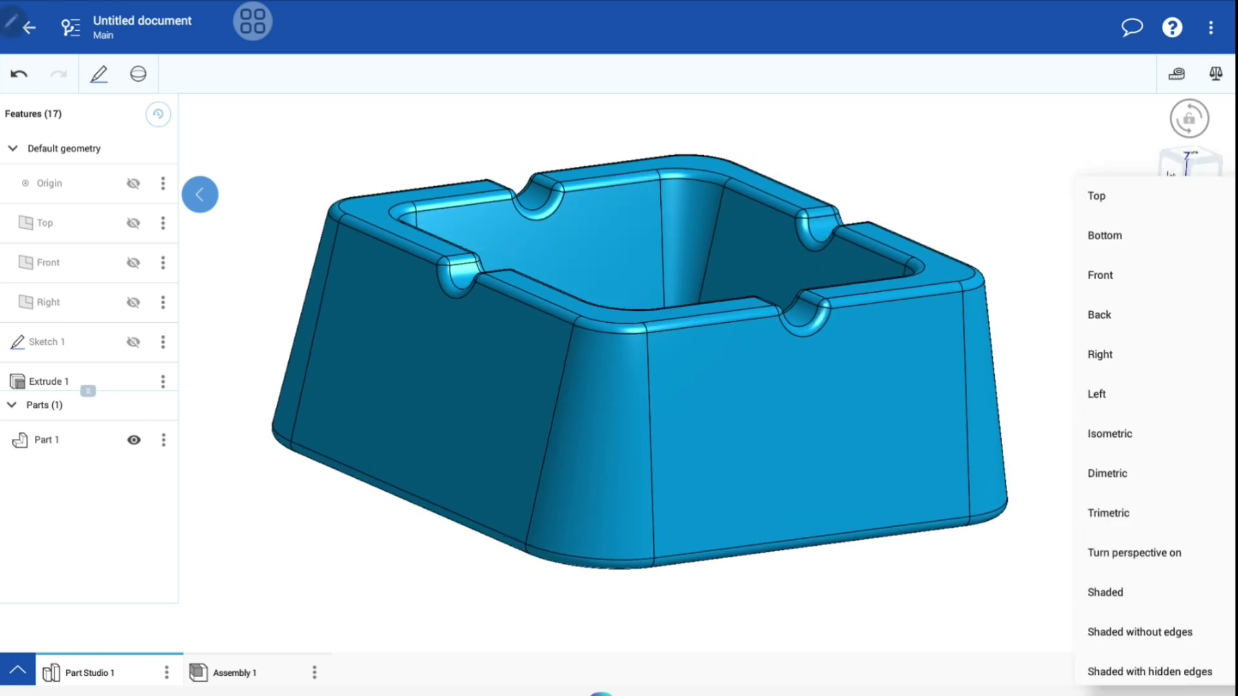
left_click(1109, 433)
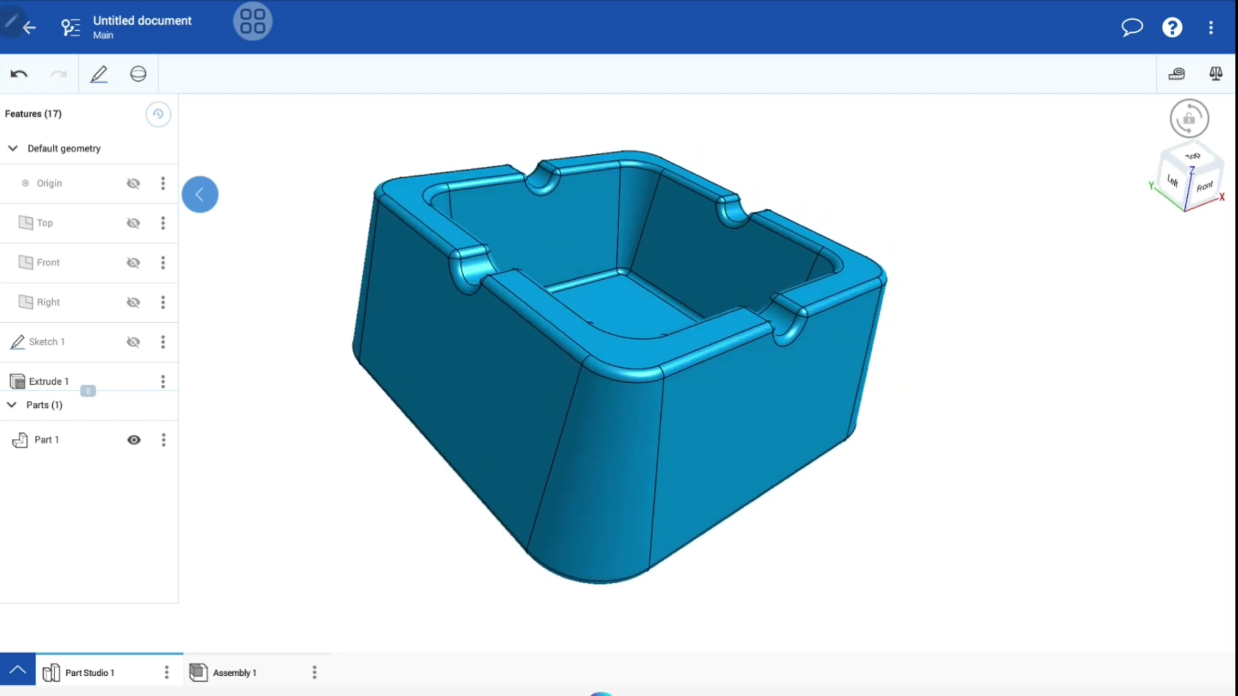
right_click_drag(314, 640, 13, 19)
left_click_drag(644, 322, 786, 168)
mouse_move(644, 257)
left_mouse_down()
mouse_move(638, 335)
mouse_move(599, 406)
mouse_move(644, 348)
mouse_move(644, 232)
mouse_move(645, 412)
left_mouse_up()
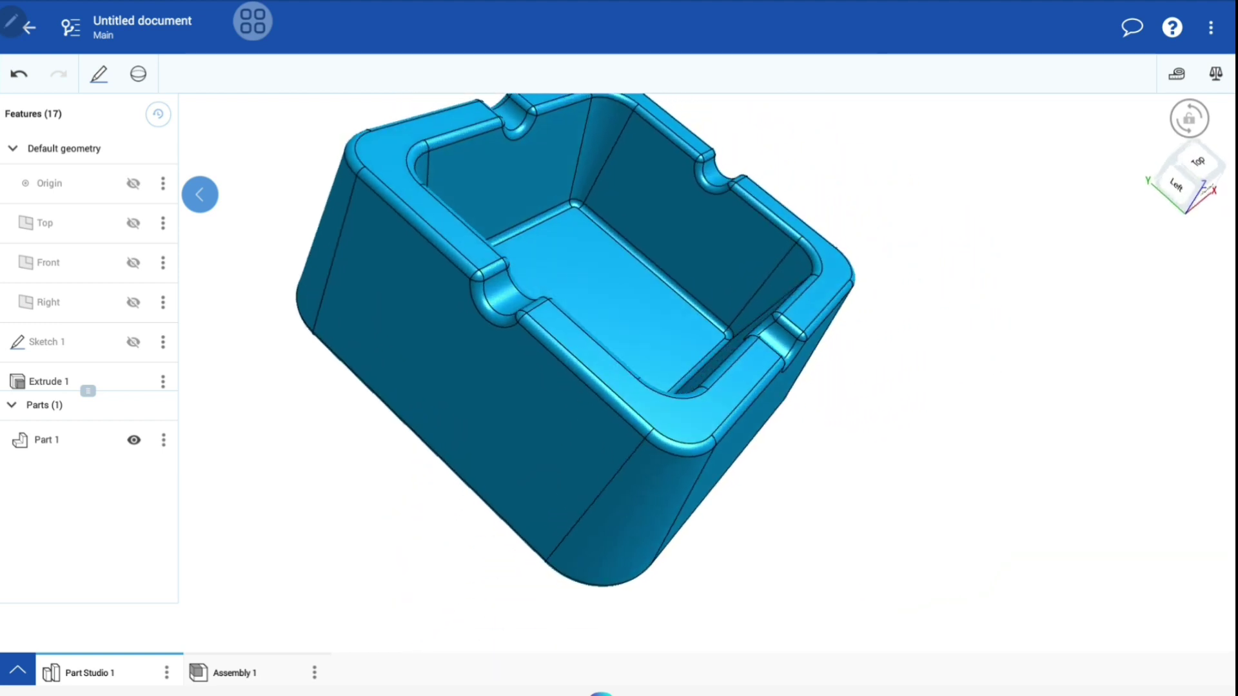